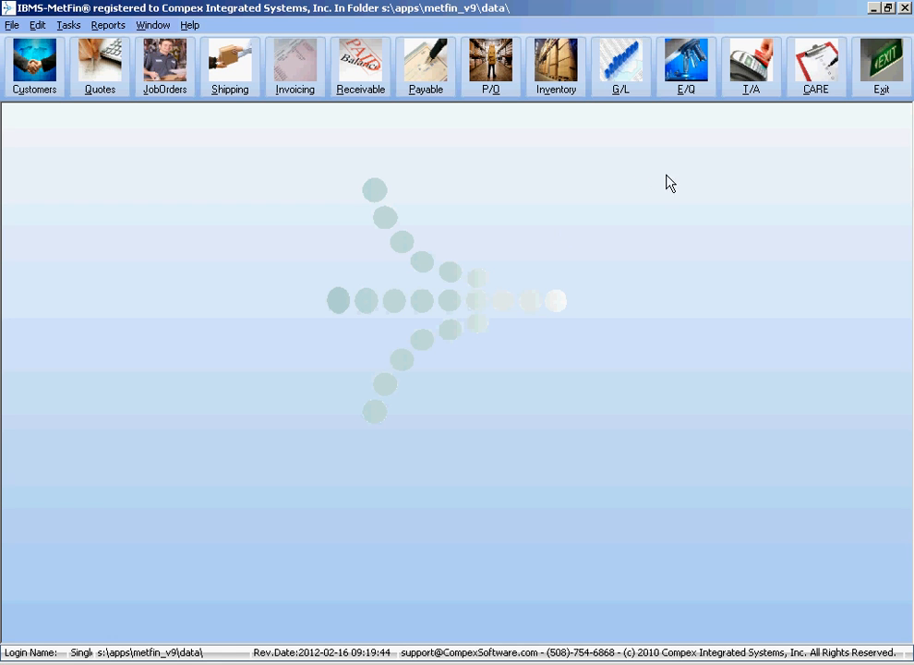
Step: Check the General Journal Entries list in the General Ledger module, and close the module
left_click(631, 79)
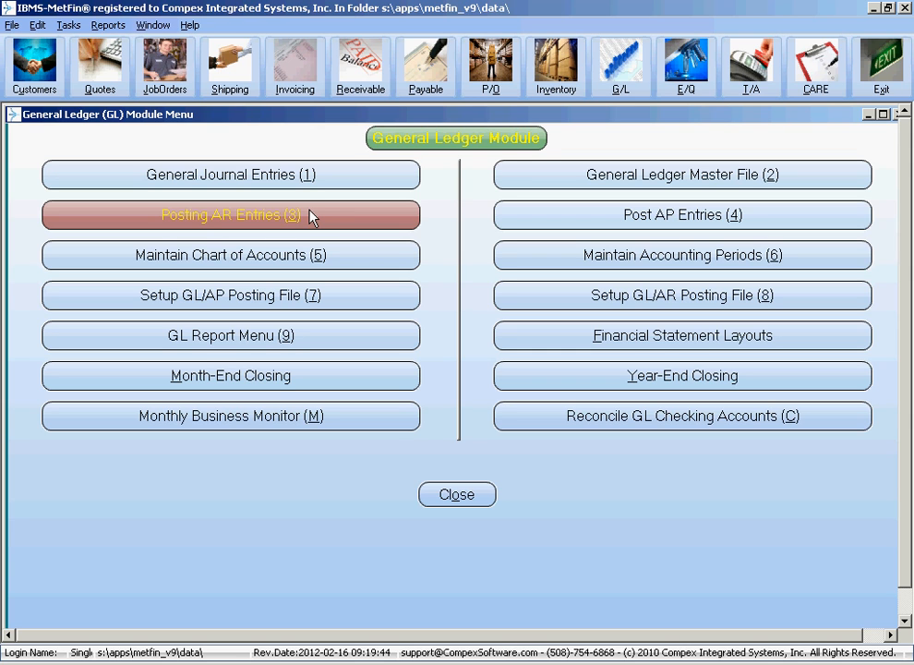
left_click(248, 186)
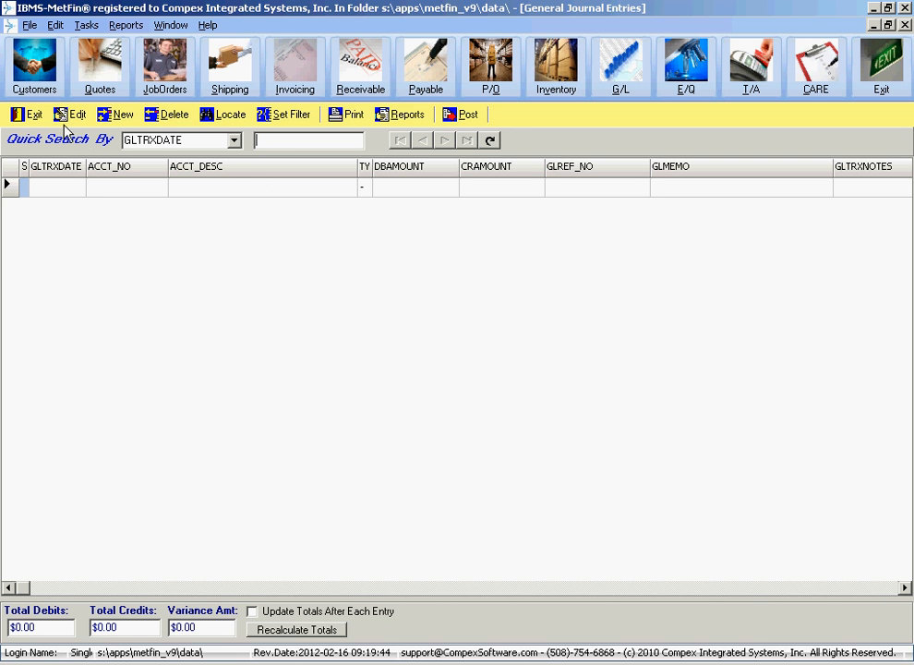
left_click(30, 114)
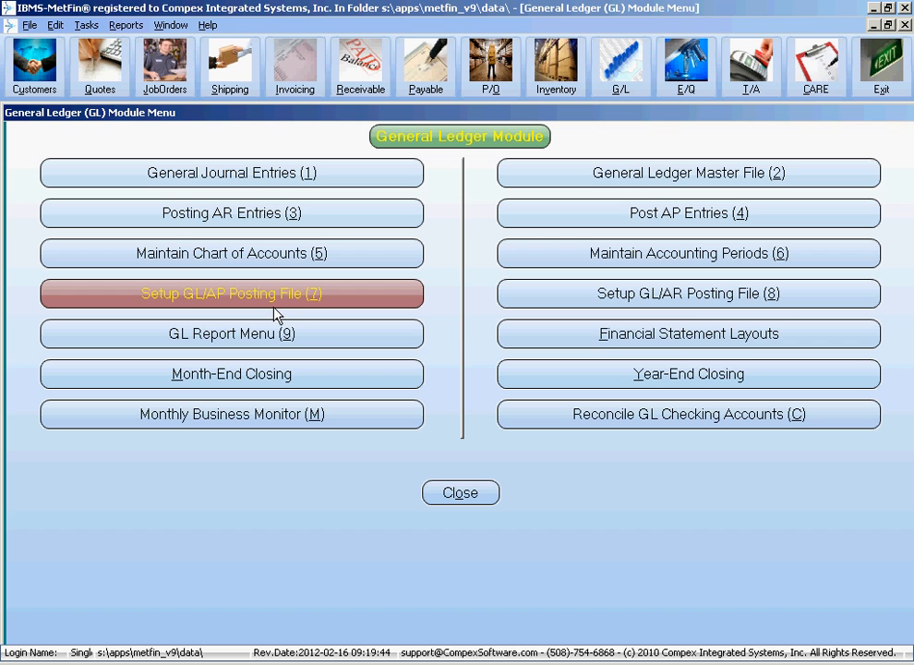
left_click(452, 496)
Step: Open the Accurate Metal Fab. invoice dated 09/12/2010 from the invoice directory for editing
left_click(297, 79)
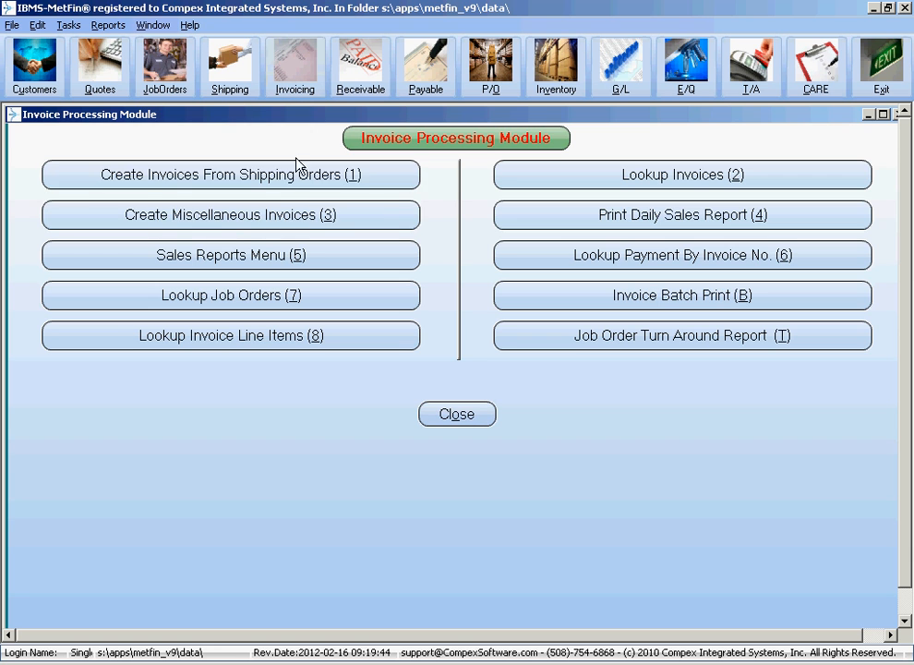
left_click(602, 172)
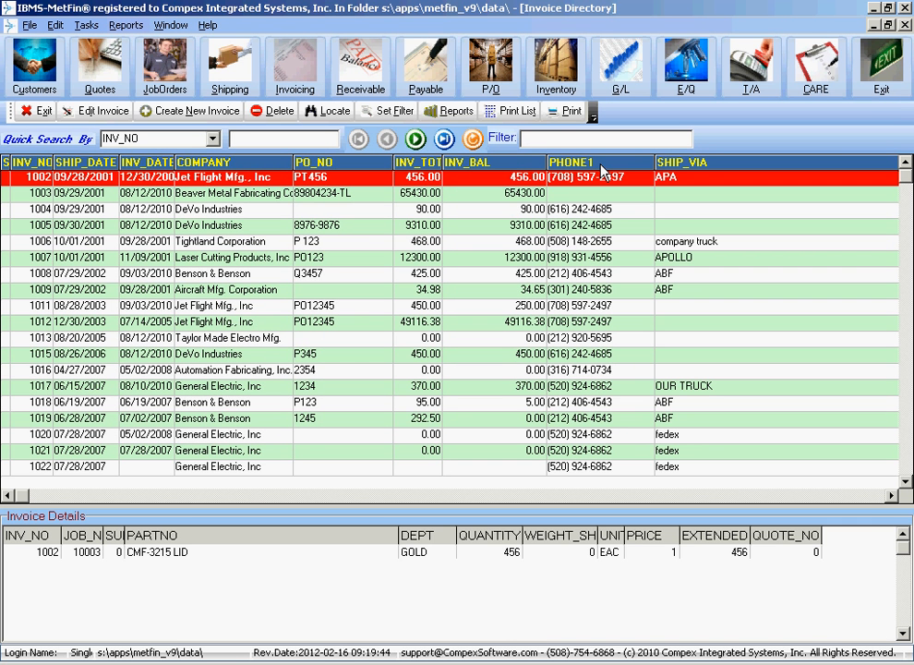
left_click(444, 139)
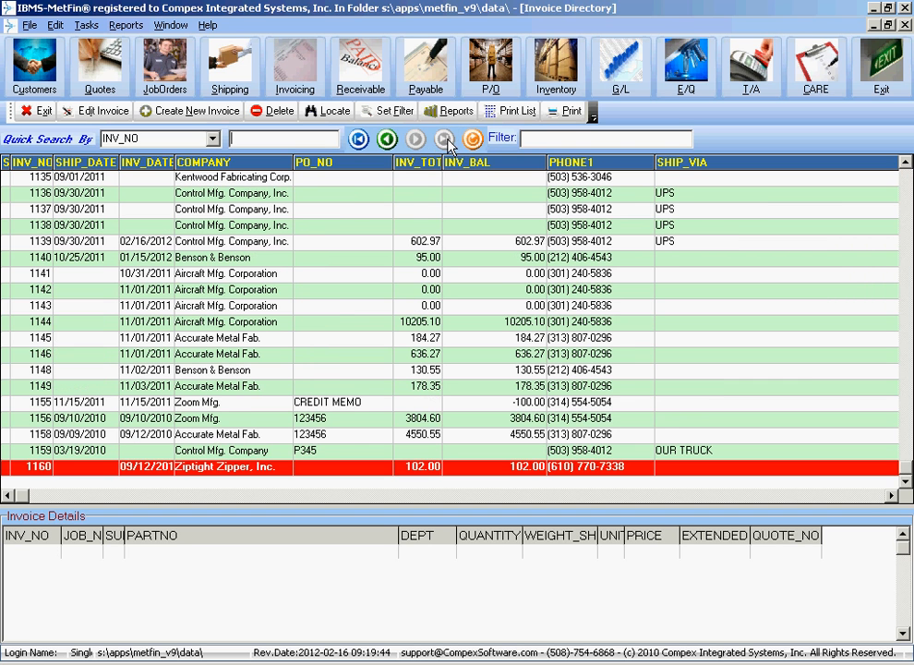
double_click(245, 439)
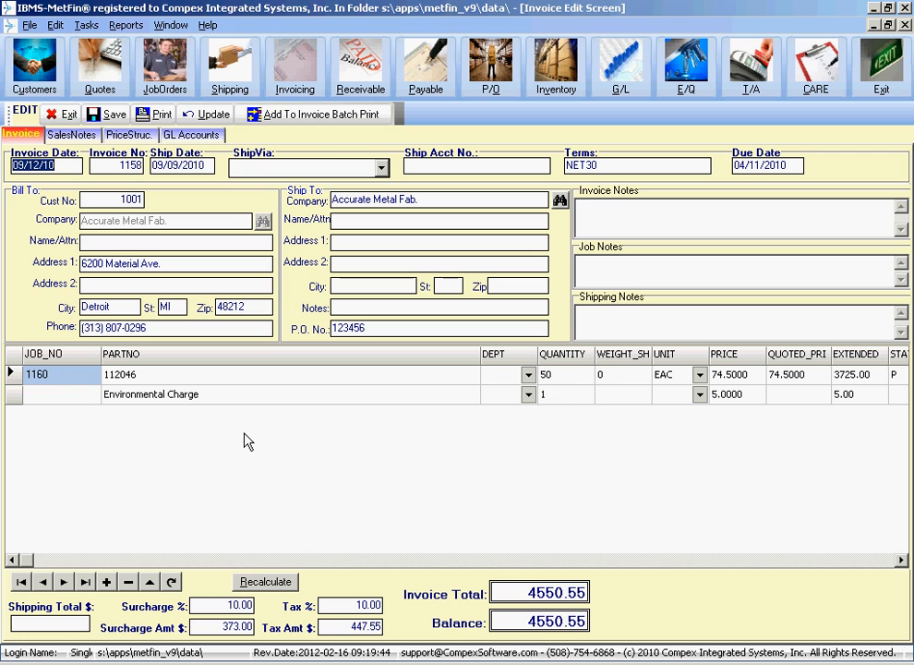
Step: Set the department of the Environmental Charge line to DEPT-15, save the invoice and leave the invoicing module
left_click(528, 395)
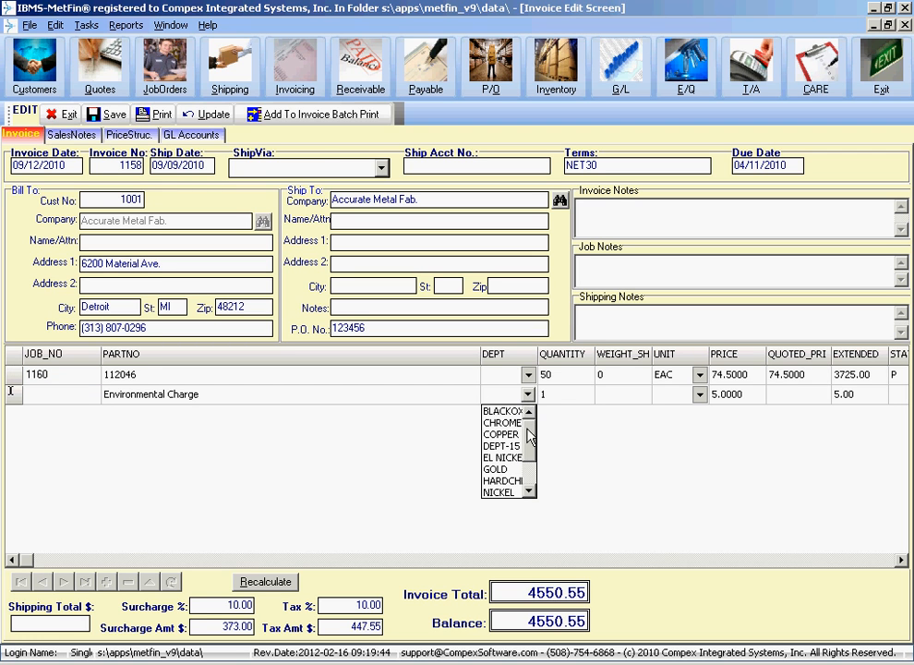
mouse_move(528, 431)
left_mouse_down()
mouse_move(528, 463)
mouse_move(529, 430)
left_mouse_up()
left_click(513, 434)
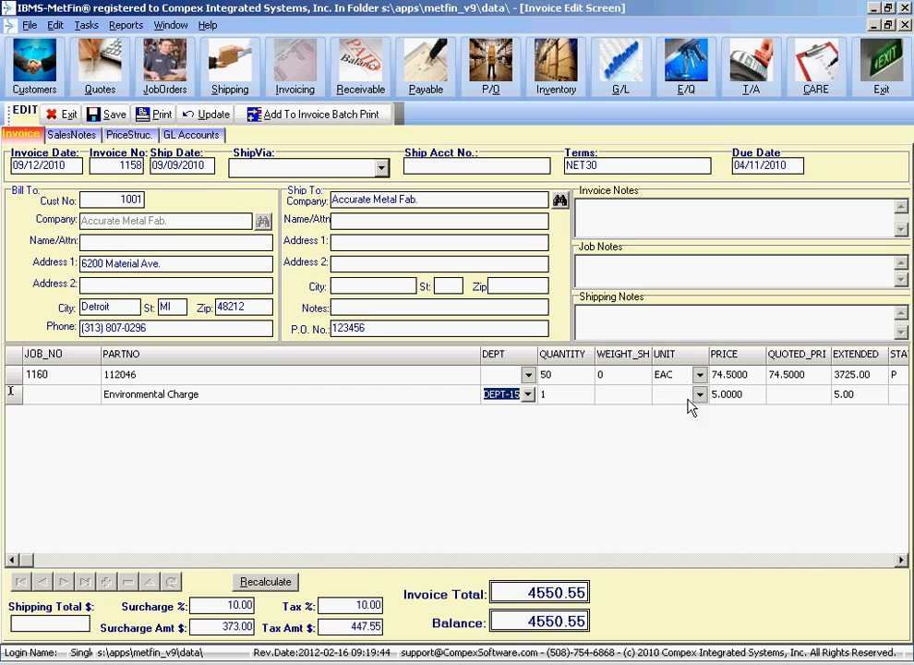
left_click(859, 397)
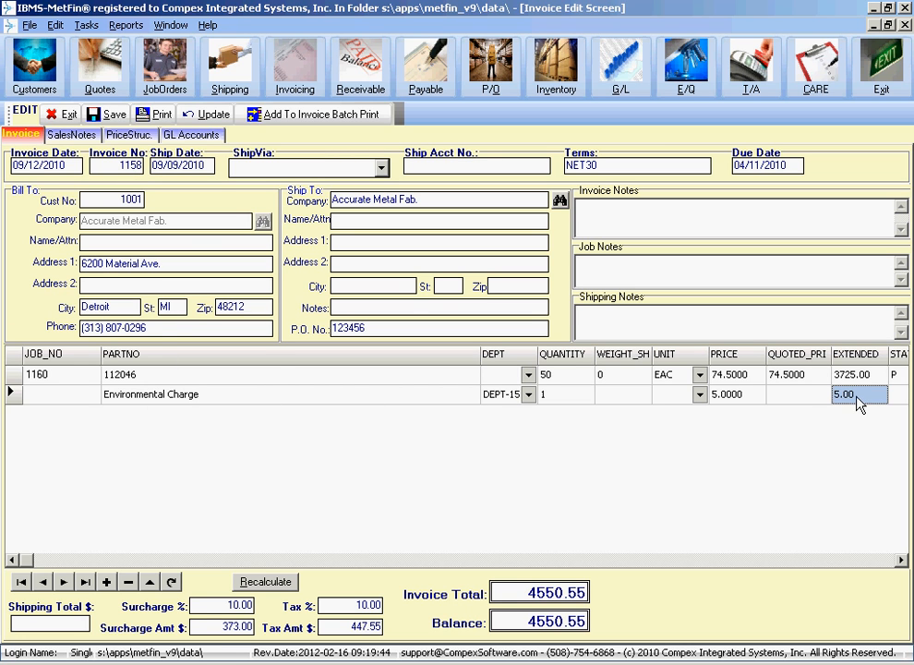
left_click(109, 116)
left_click(40, 112)
left_click(489, 412)
Step: Start the procedure for posting AR entries from the General Ledger module and agree to continue
left_click(635, 83)
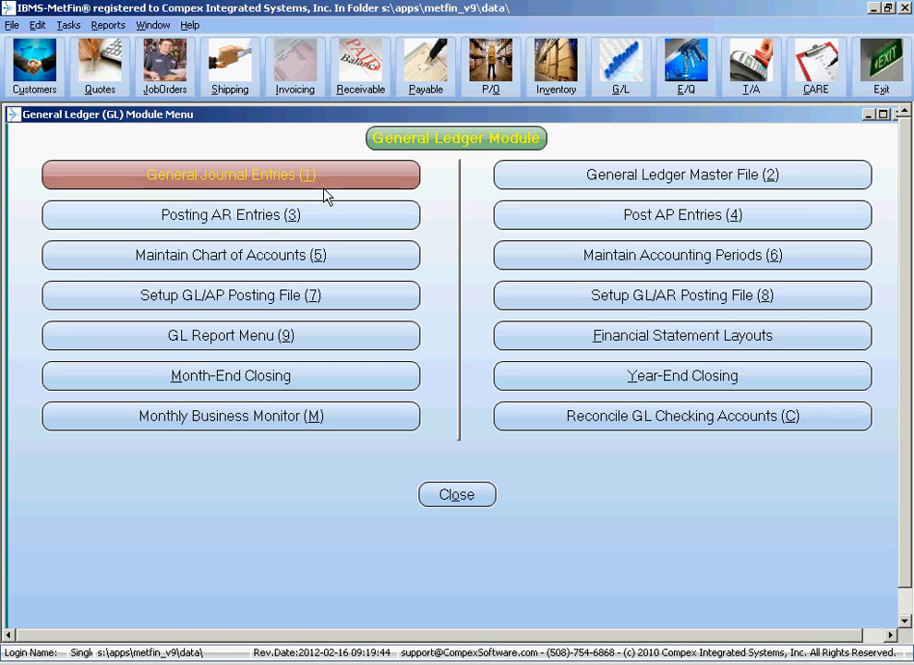
left_click(272, 225)
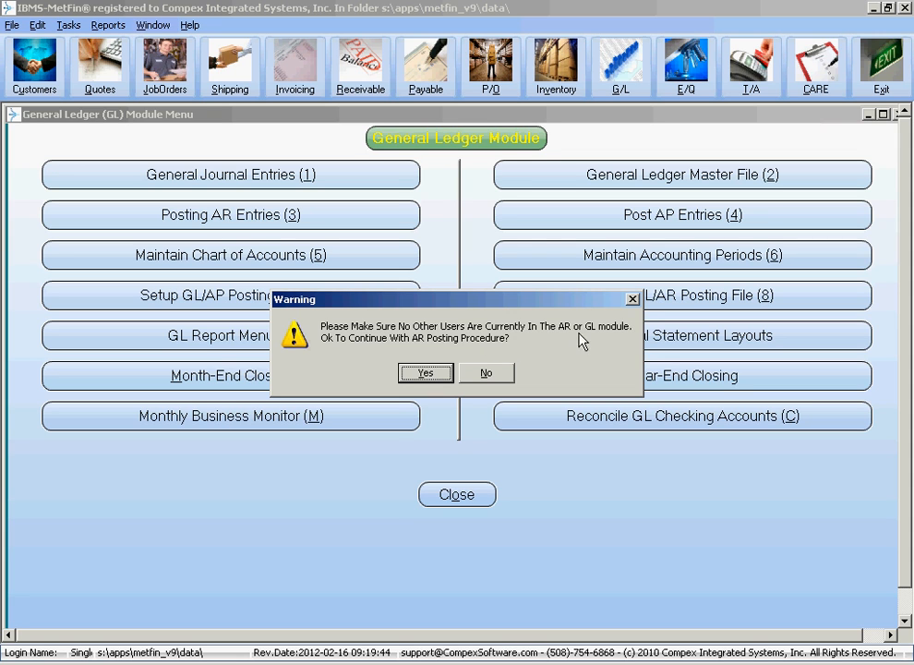
left_click(434, 377)
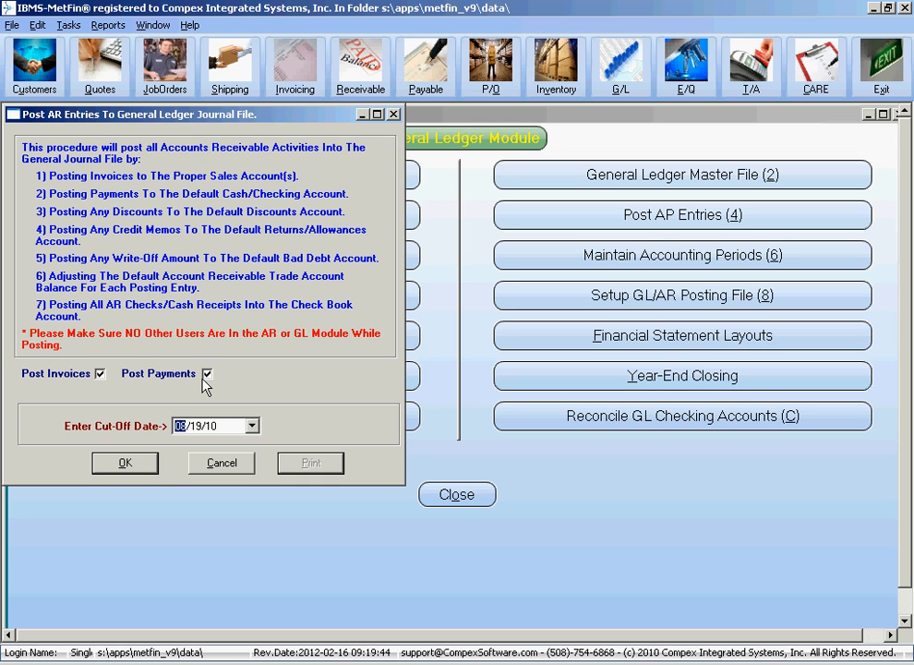
Step: Switch the Post Invoices and Post Payments options off and back on
left_click(101, 375)
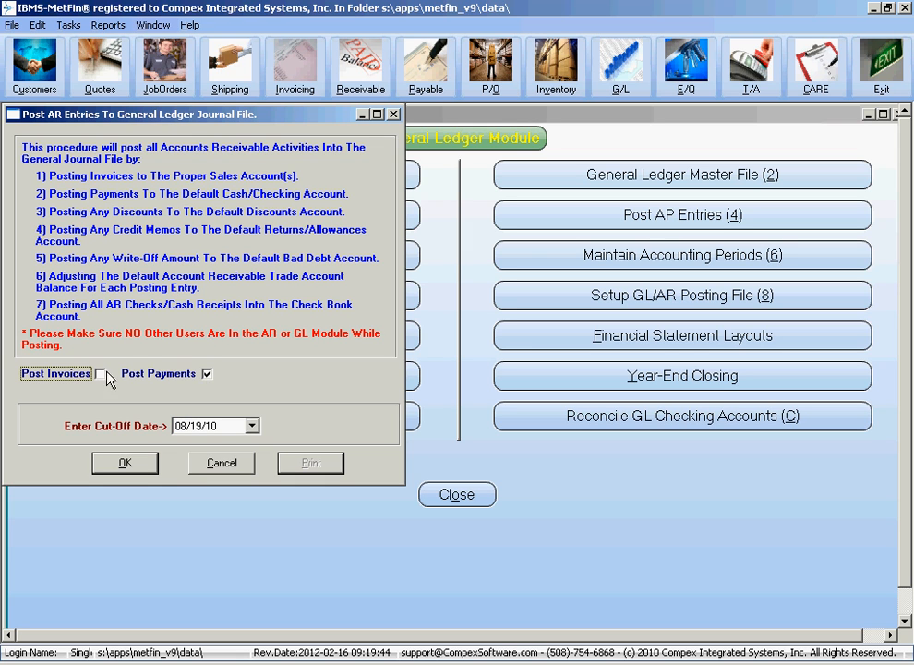
left_click(206, 378)
left_click(100, 375)
left_click(208, 374)
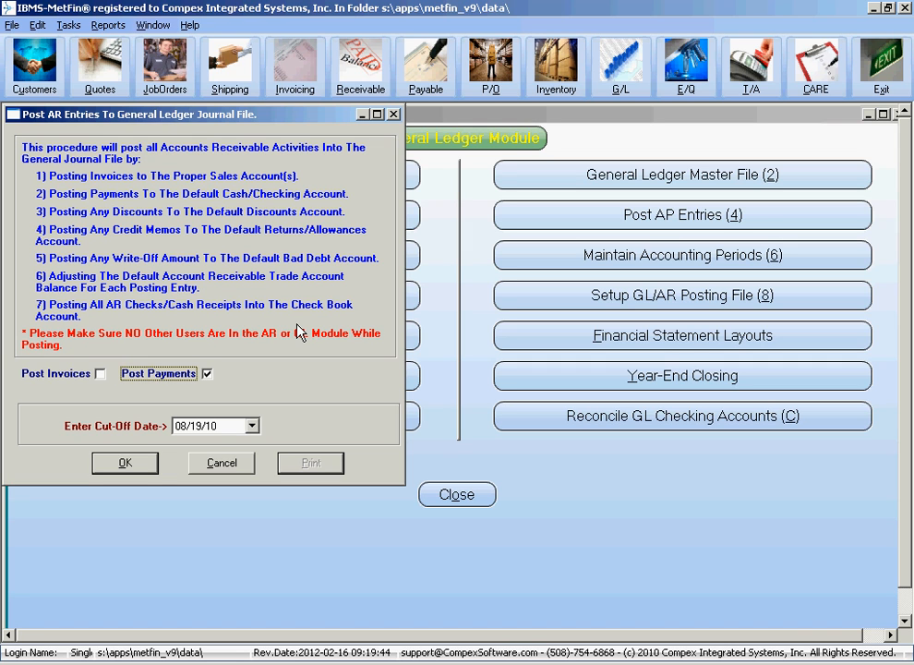
left_click(102, 374)
left_click(207, 374)
Step: Set the AR posting cut-off date to 09/18/10
left_click(222, 427)
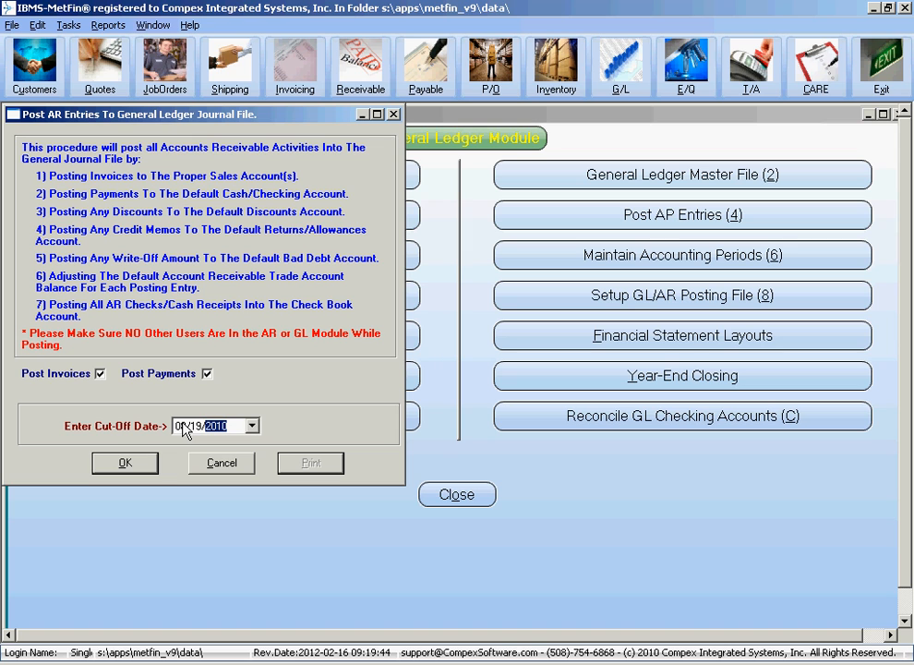
left_click(182, 432)
key("Up")
key("Down")
left_click(199, 428)
key("Down")
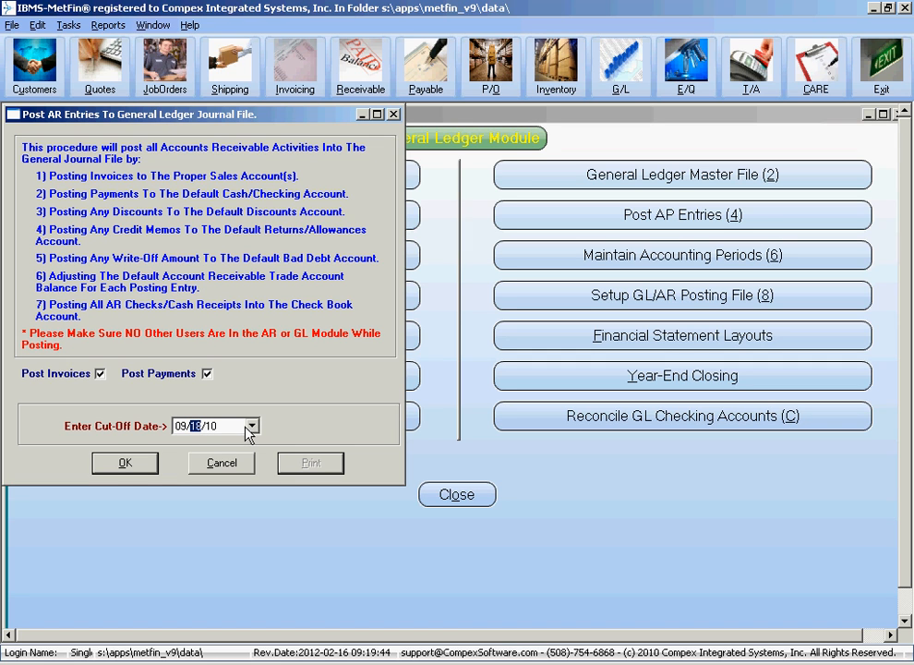
Step: Post all un-posted AR activities up to the cut-off date to the General Journal file
left_click(115, 462)
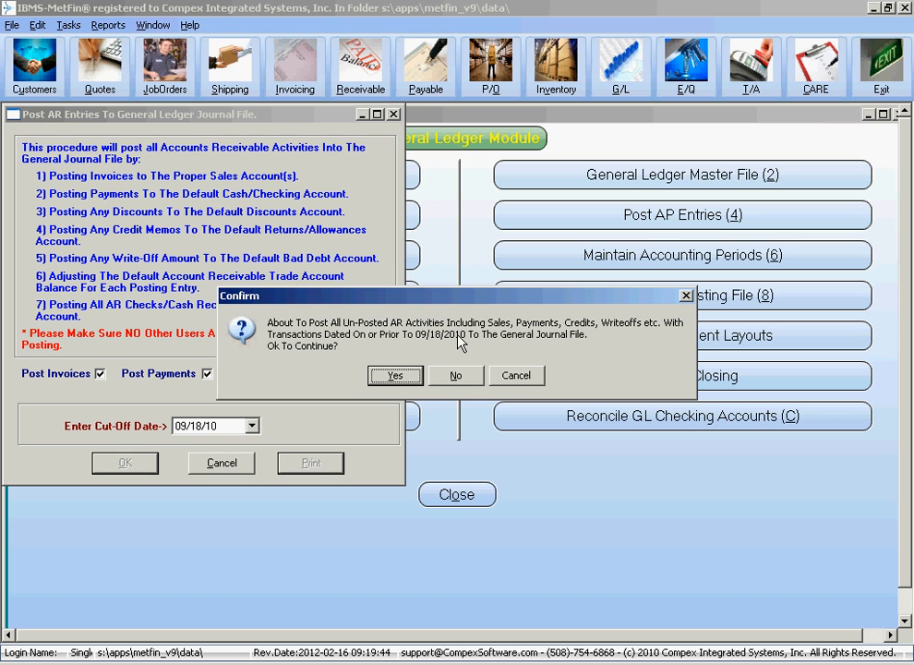
left_click(395, 374)
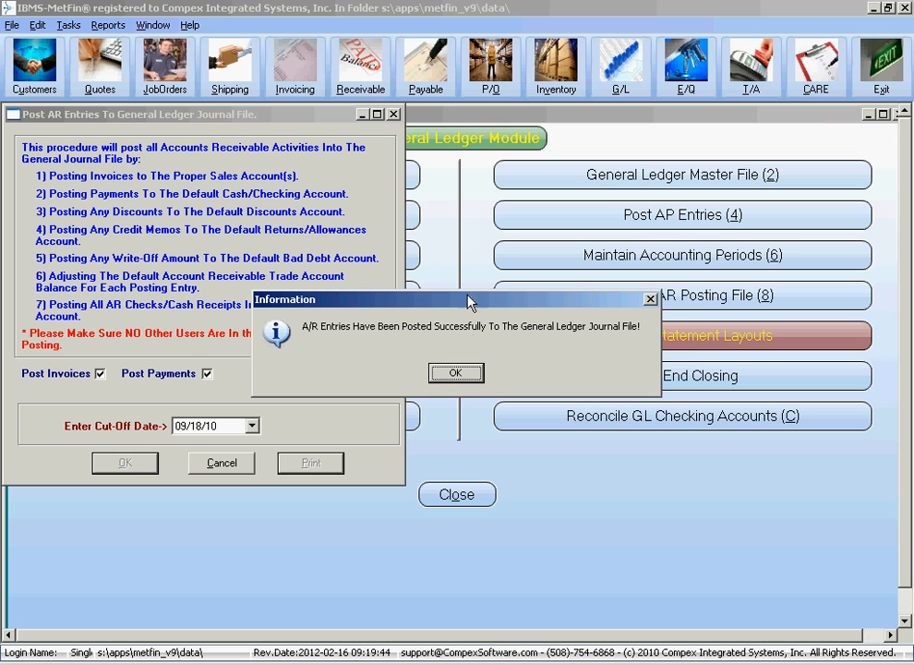
left_click(470, 373)
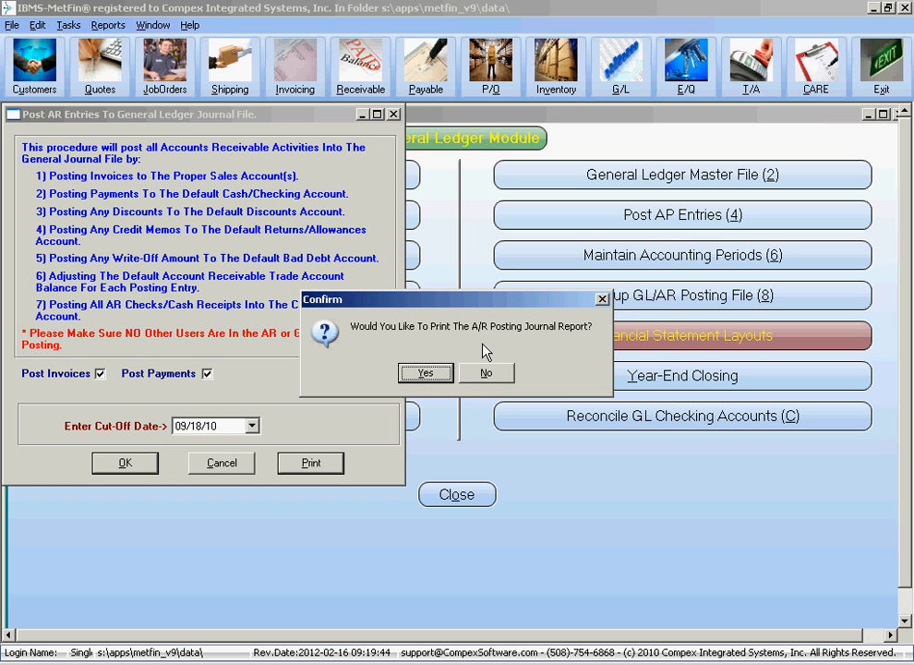
Step: Preview the GL/AR Posting Journal report and open it as a PDF in Adobe Reader
left_click(425, 372)
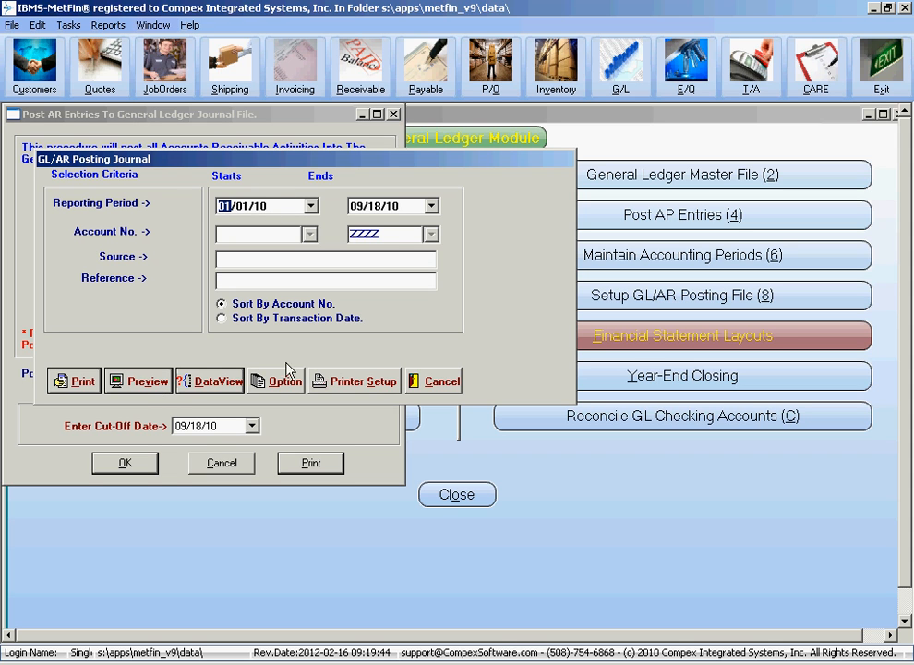
left_click(145, 384)
left_click_drag(523, 399, 392, 275)
left_click_drag(394, 432, 439, 535)
left_click_drag(430, 285, 437, 460)
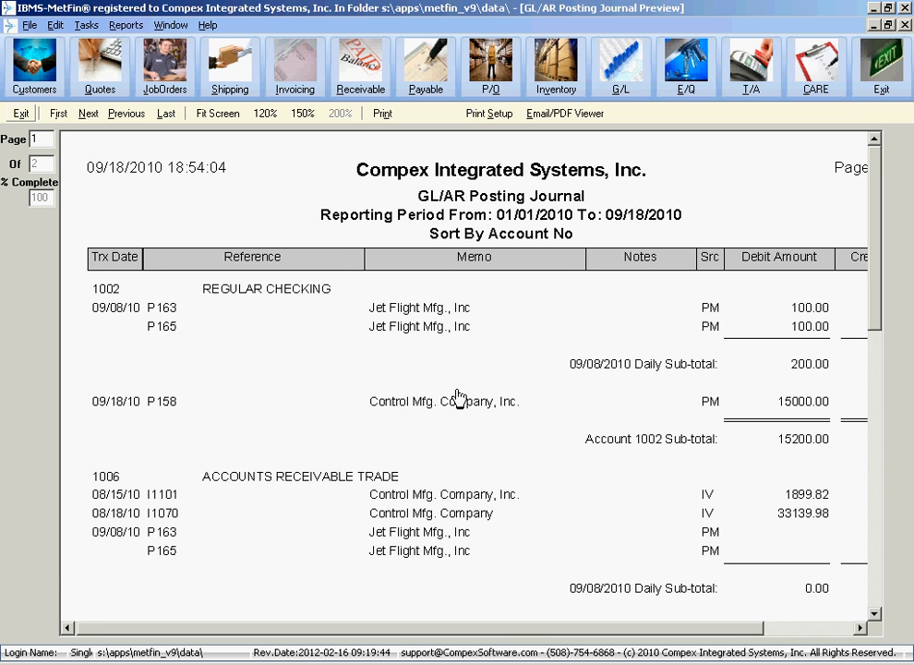
left_click(565, 114)
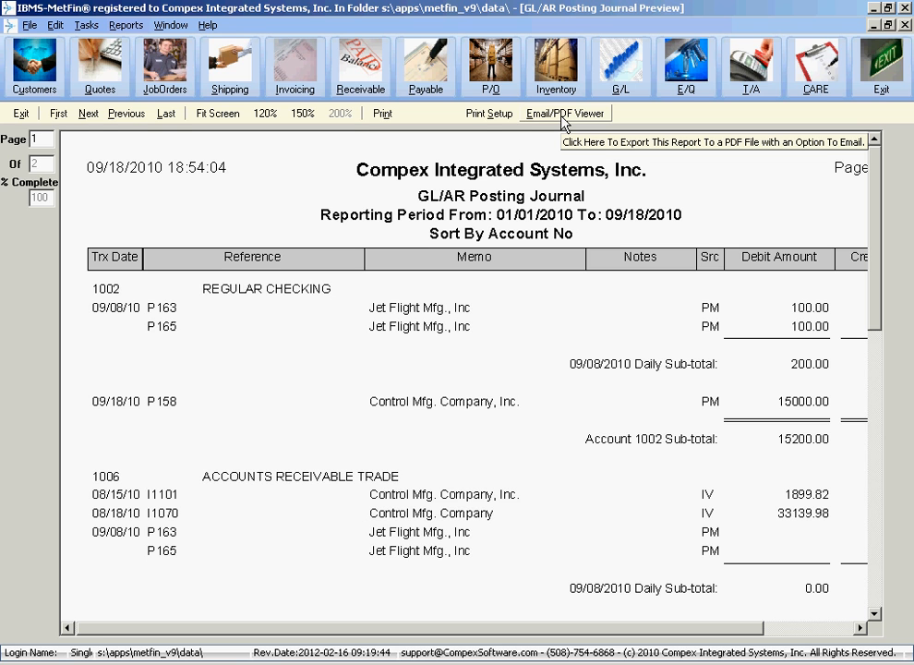
left_click(561, 116)
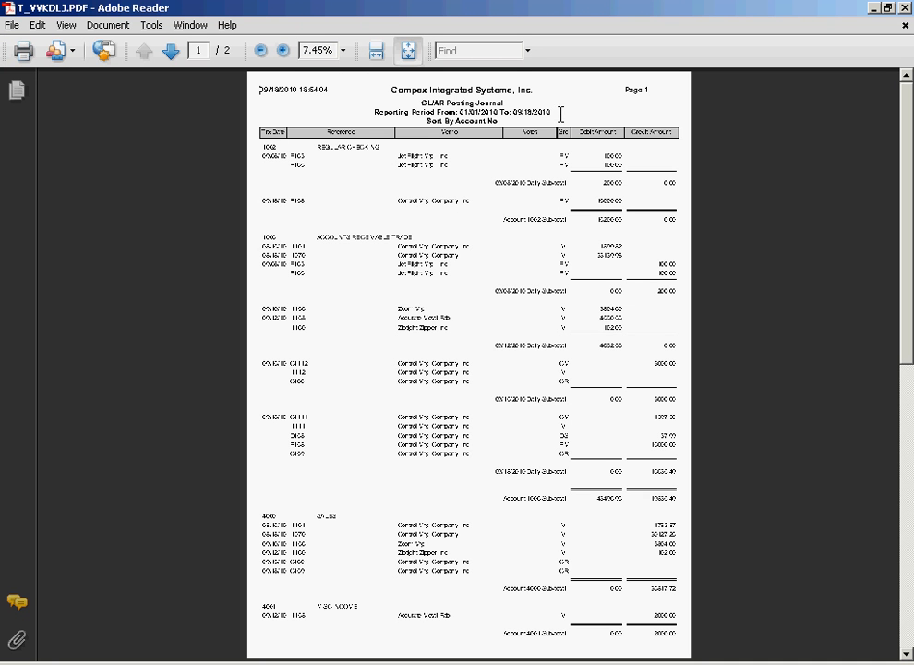
Step: Save a copy of the journal report PDF as "GL AR Posting Journal 2010-09-18.pdf"
left_click(13, 26)
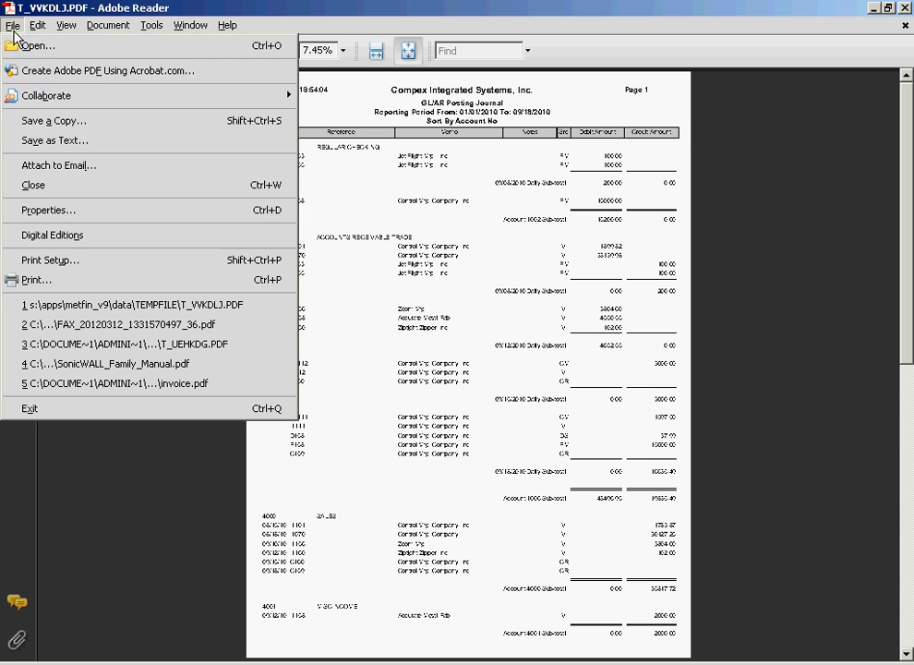
left_click(52, 121)
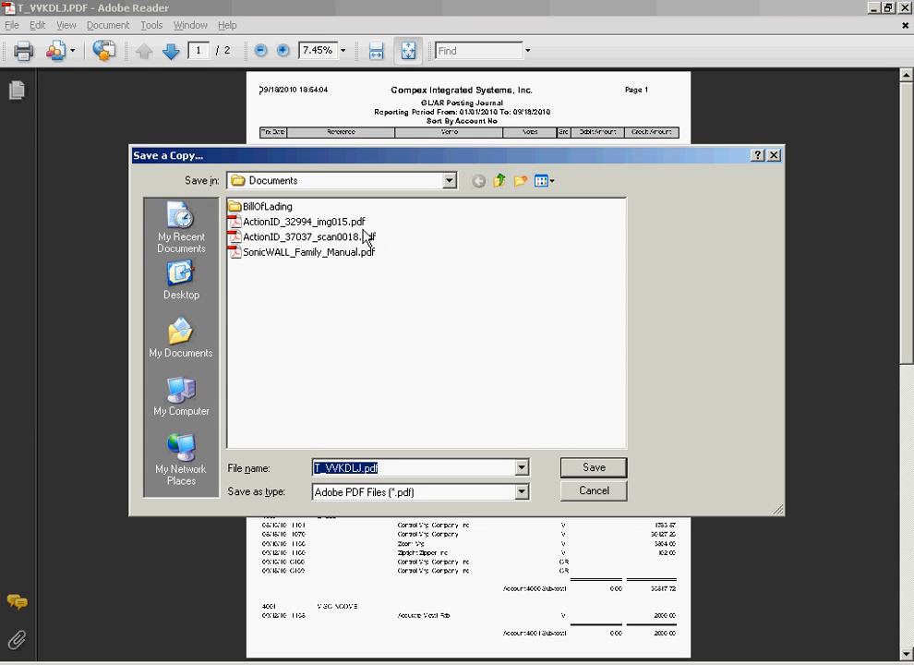
left_click(363, 467)
key("shift+Home")
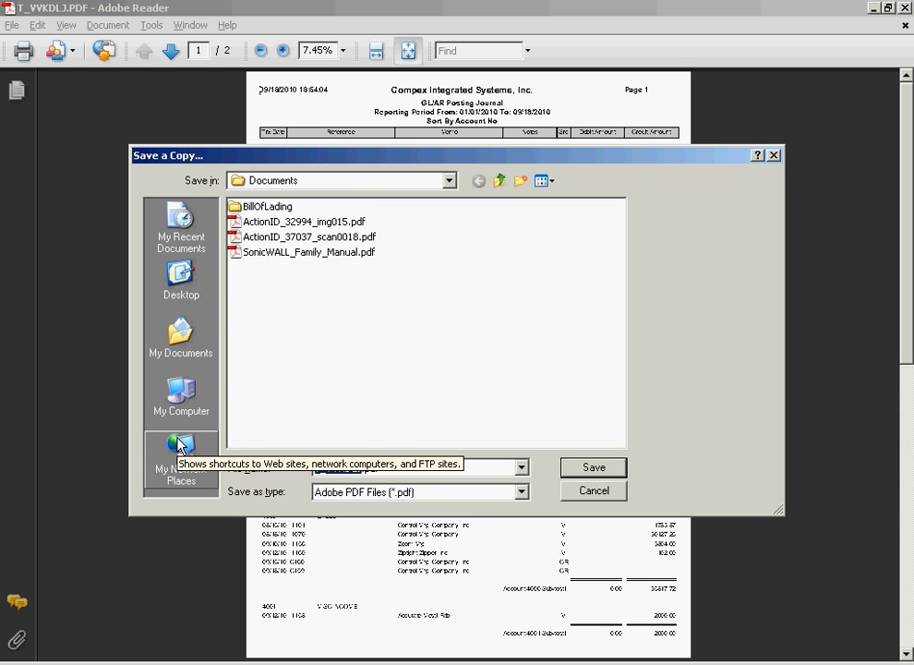
type("AR Posting")
key("BackSpace")
type("Journal 2010")
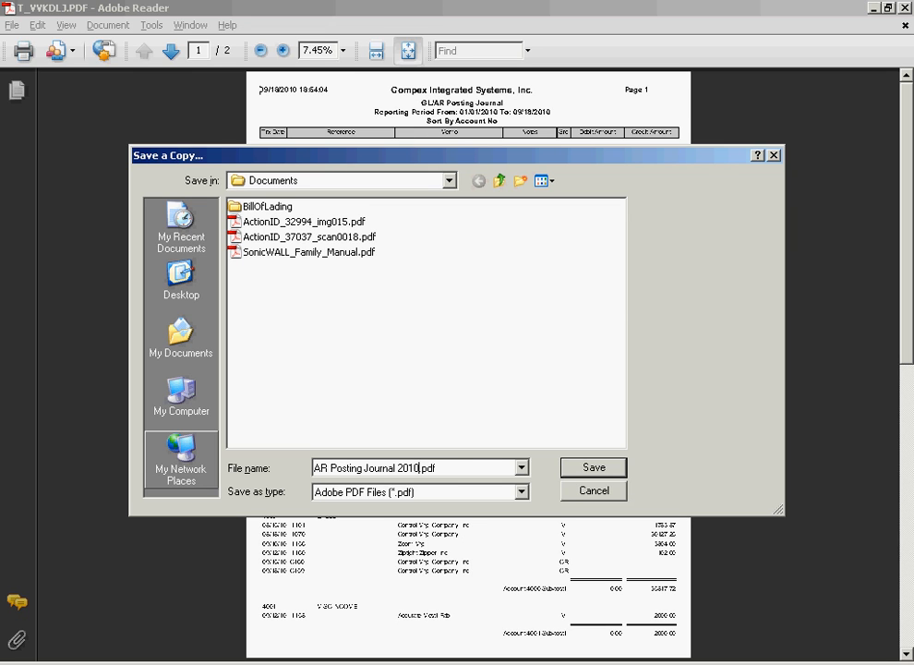
type("-09-18")
key("Home")
type("GL")
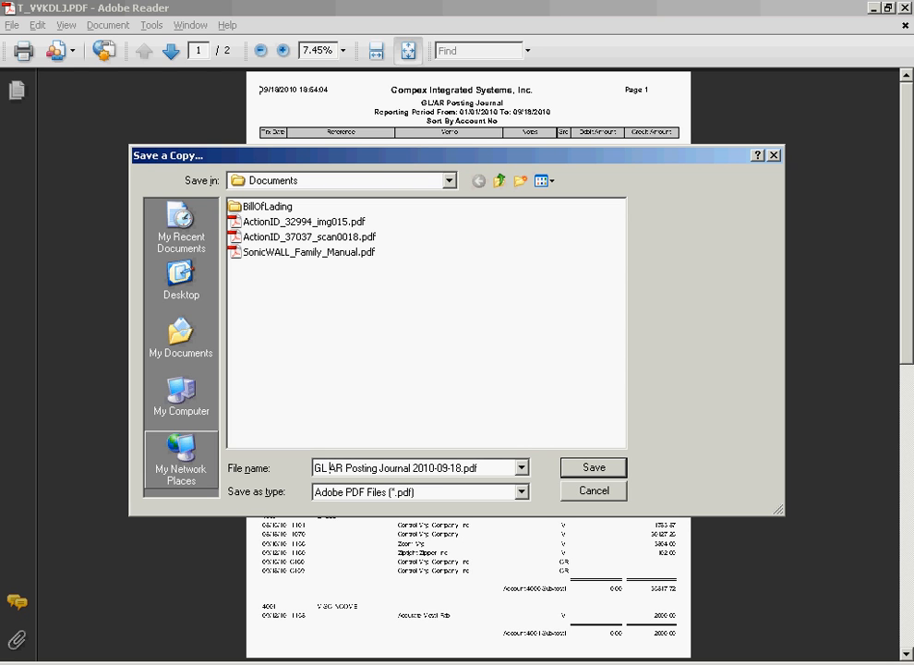
left_click(178, 437)
key("Return")
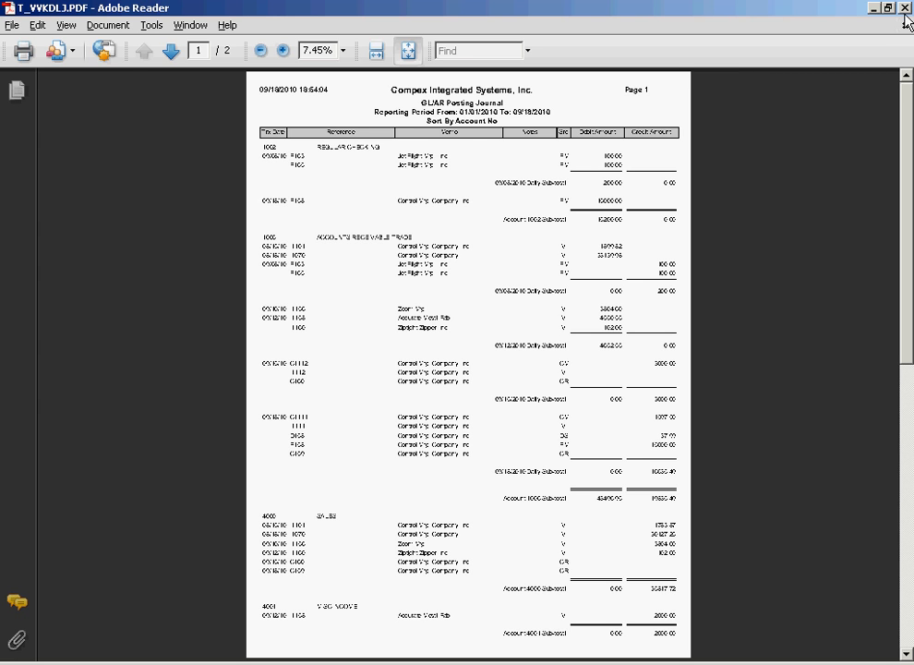
Step: Close the PDF, the report preview and the AR posting dialogs to return to the General Ledger menu
left_click(905, 8)
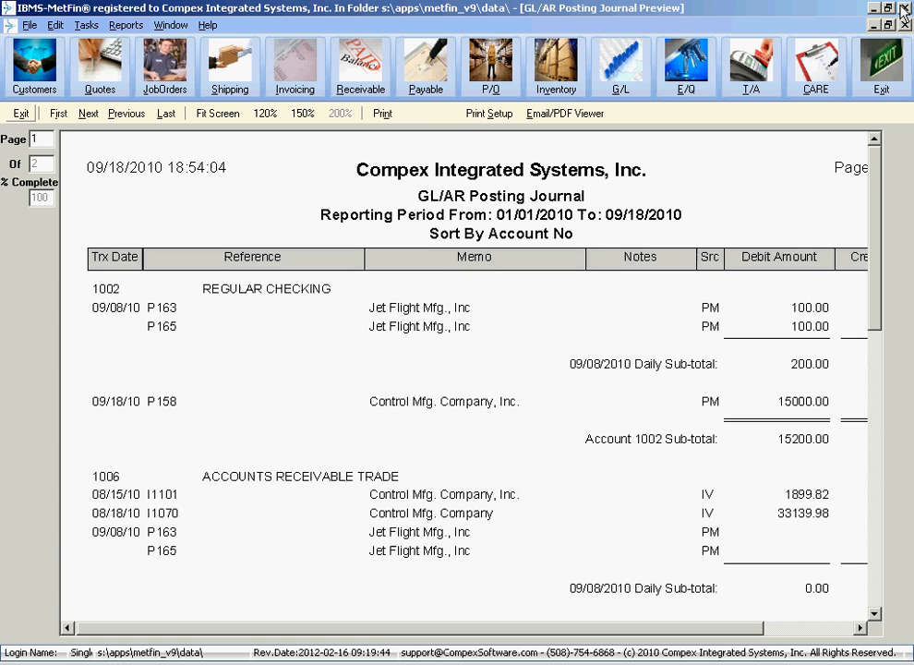
left_click(20, 114)
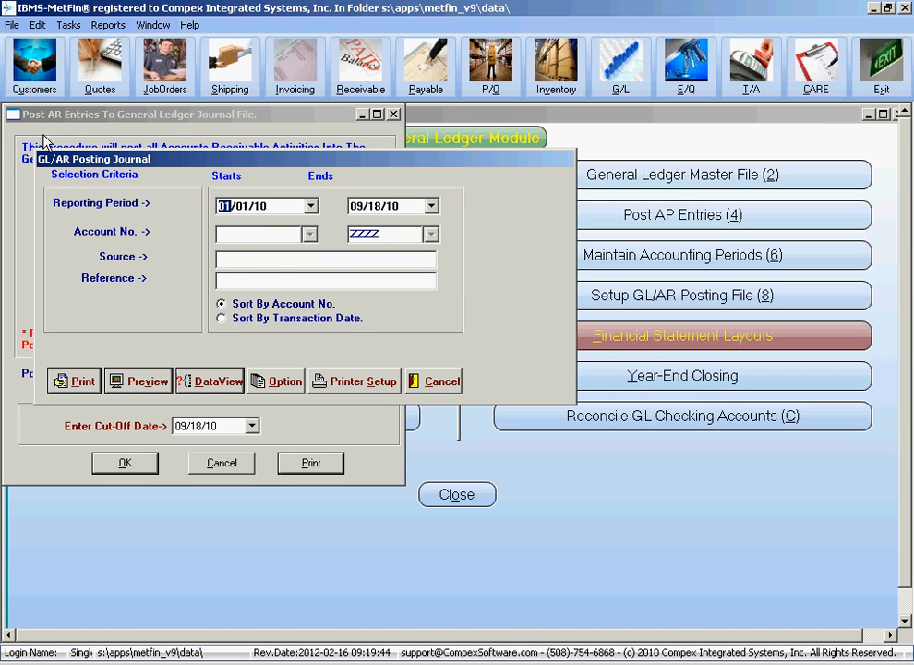
left_click(447, 386)
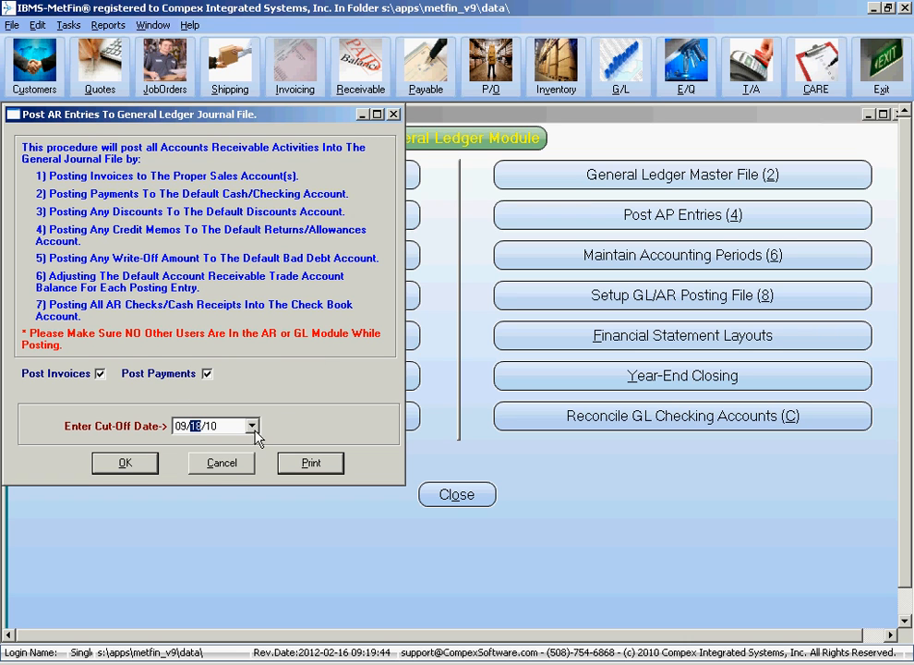
left_click(224, 463)
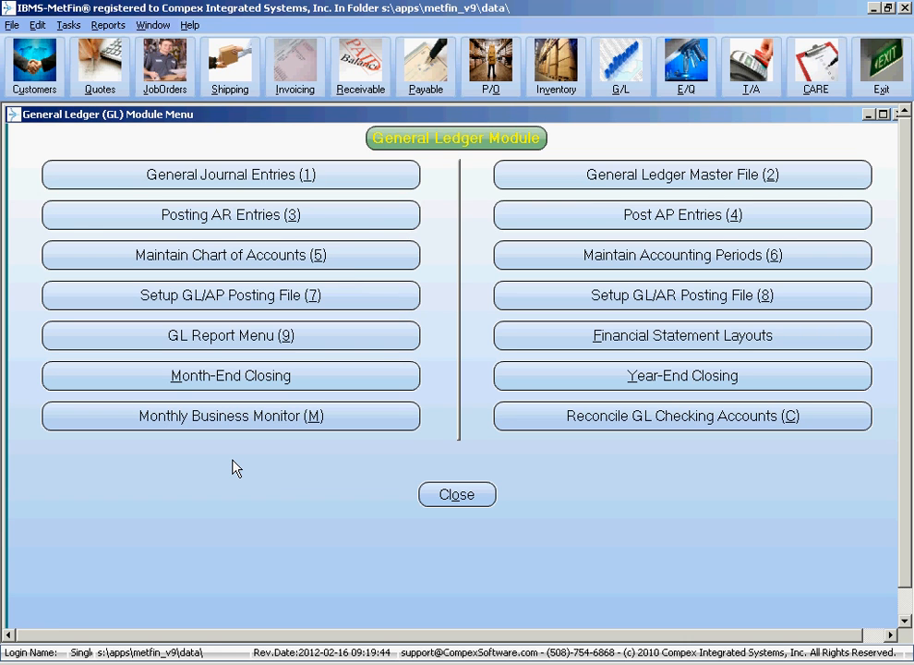
left_click(261, 225)
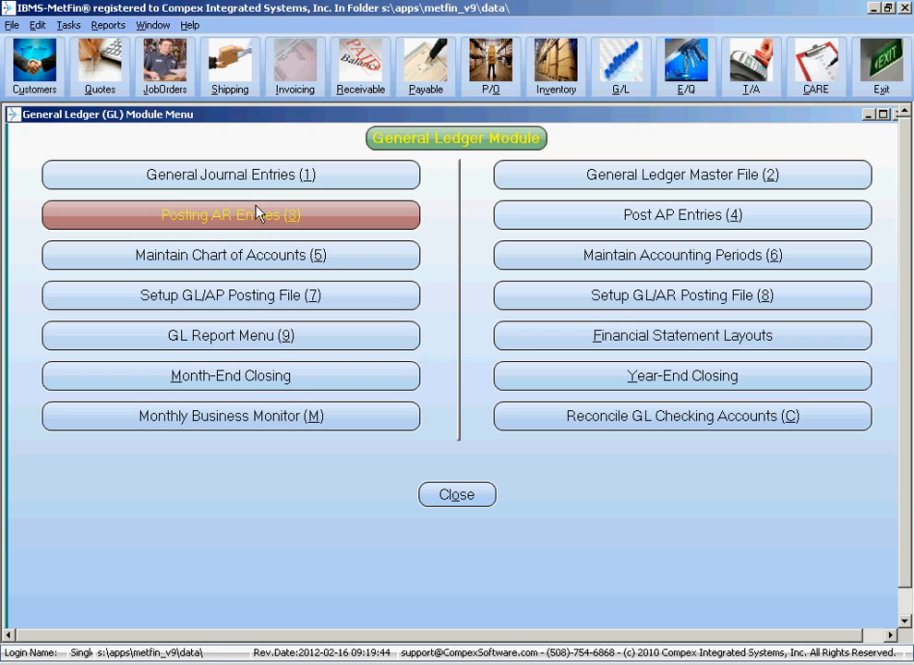
Step: Post the AR invoices and payments again with the cut-off date 09/18/10 and decline printing the A/R Posting Journal report
left_click(426, 372)
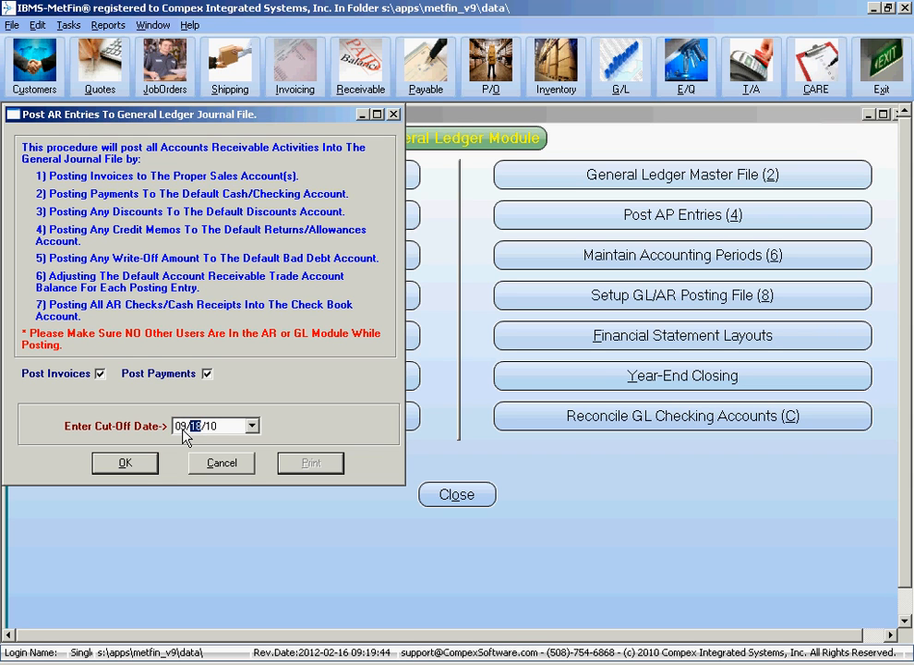
left_click(145, 473)
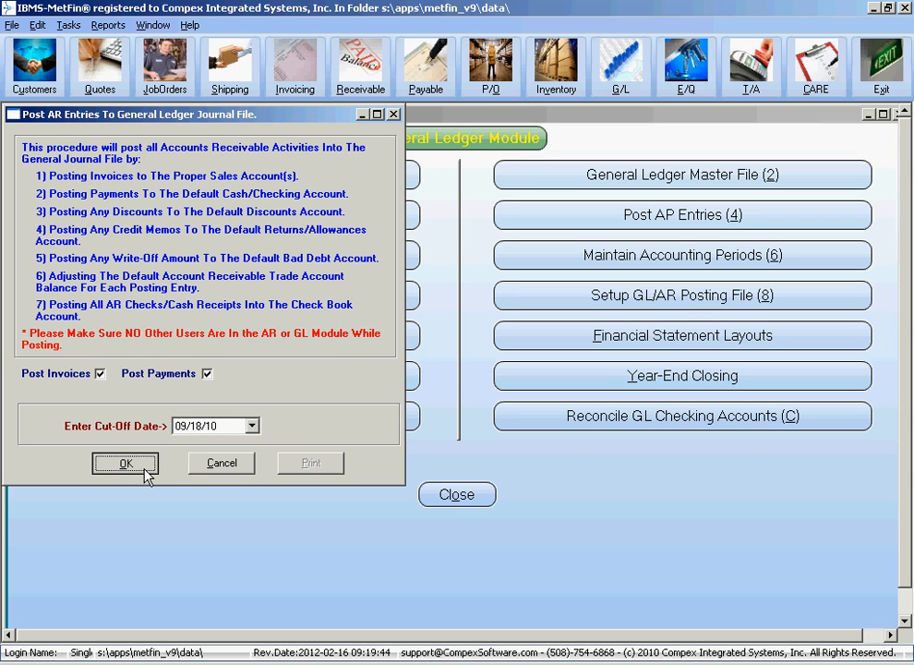
left_click(395, 374)
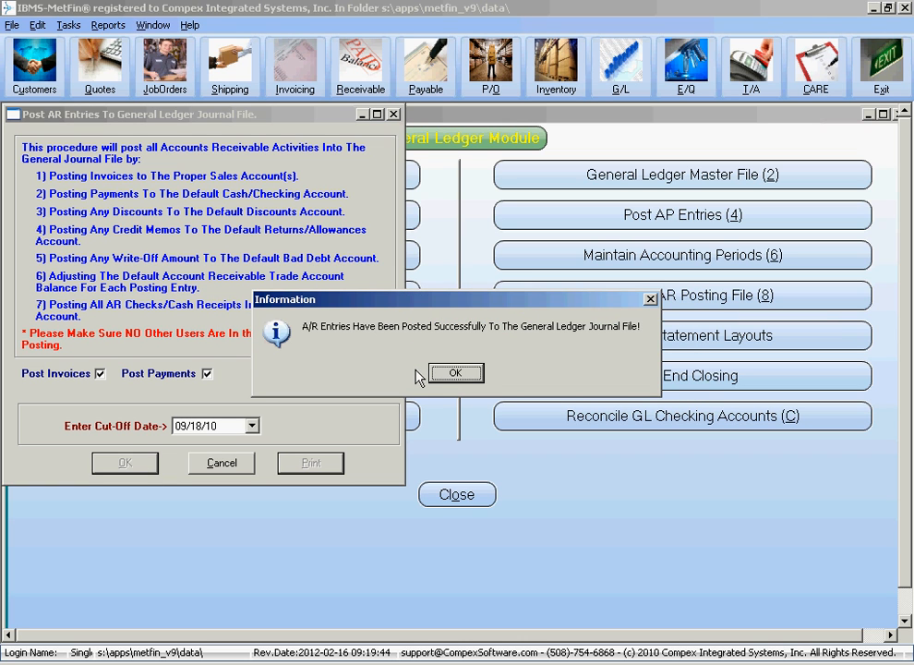
left_click(463, 377)
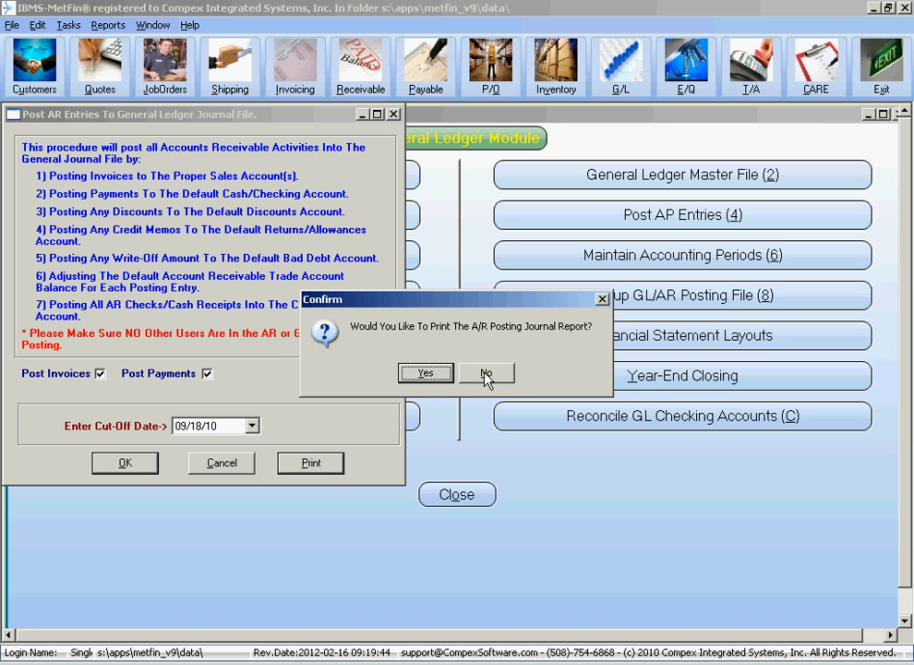
left_click(485, 374)
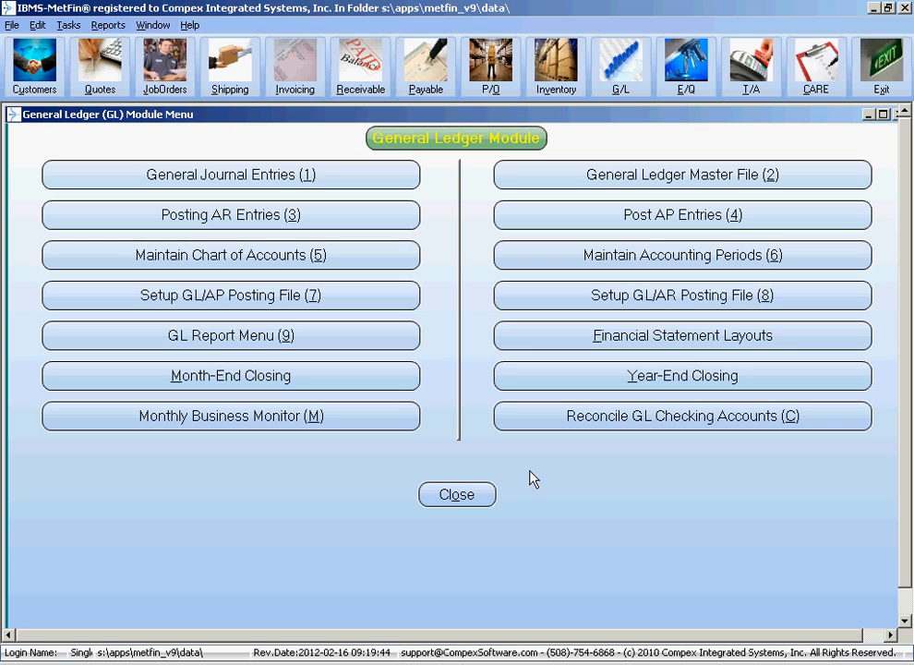
Step: Open the General Journal Entries and examine the account, debit, credit and reference numbers of the invoice and payment lines
left_click(335, 180)
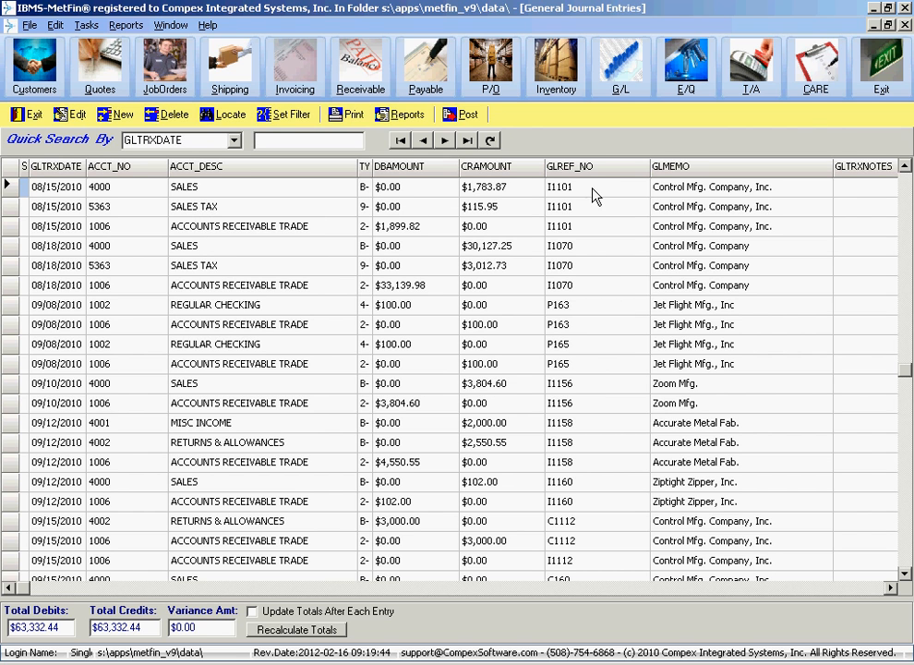
left_click(112, 185)
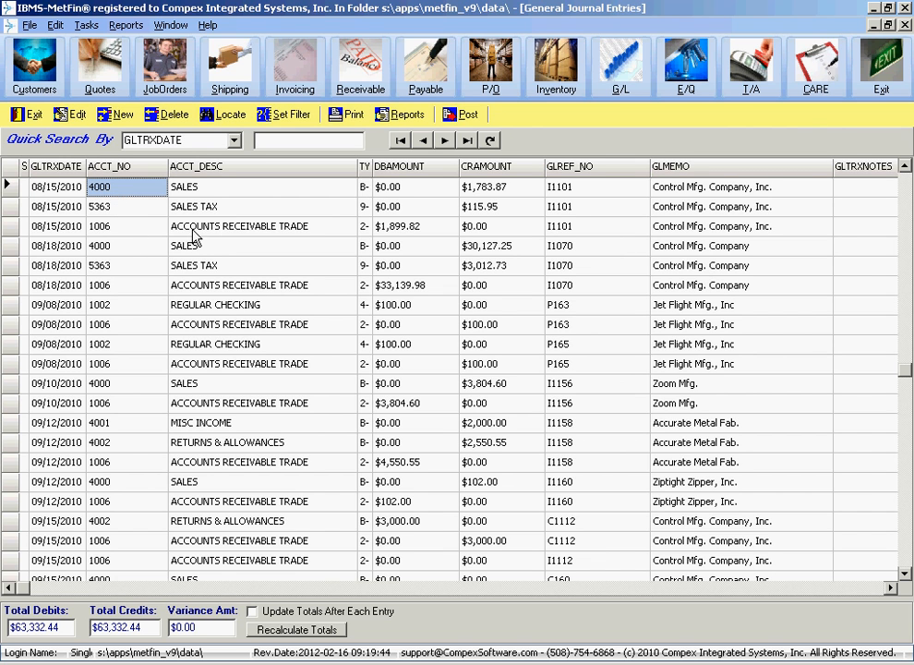
left_click(224, 227)
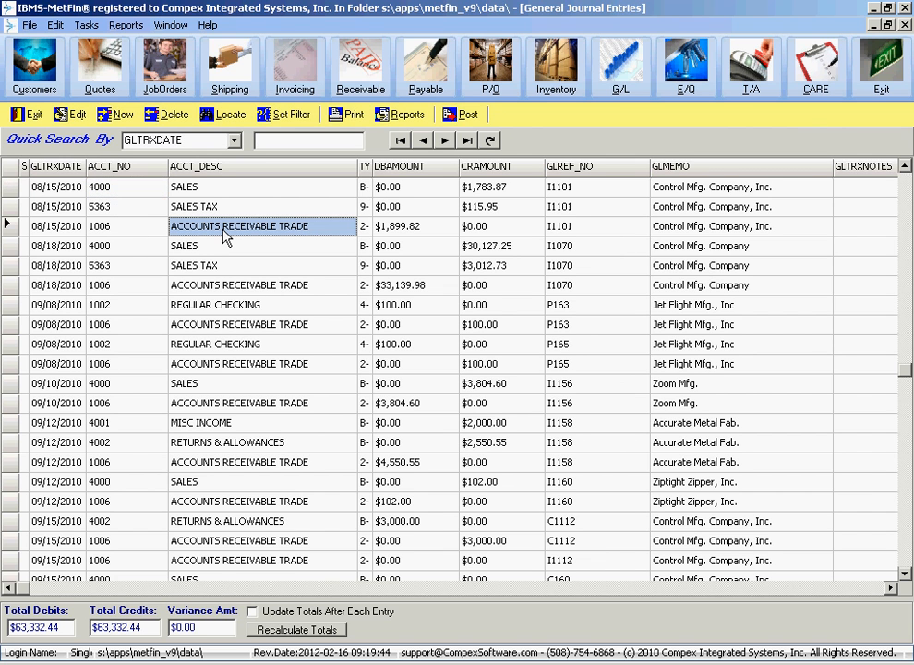
left_click(115, 230)
left_click(393, 227)
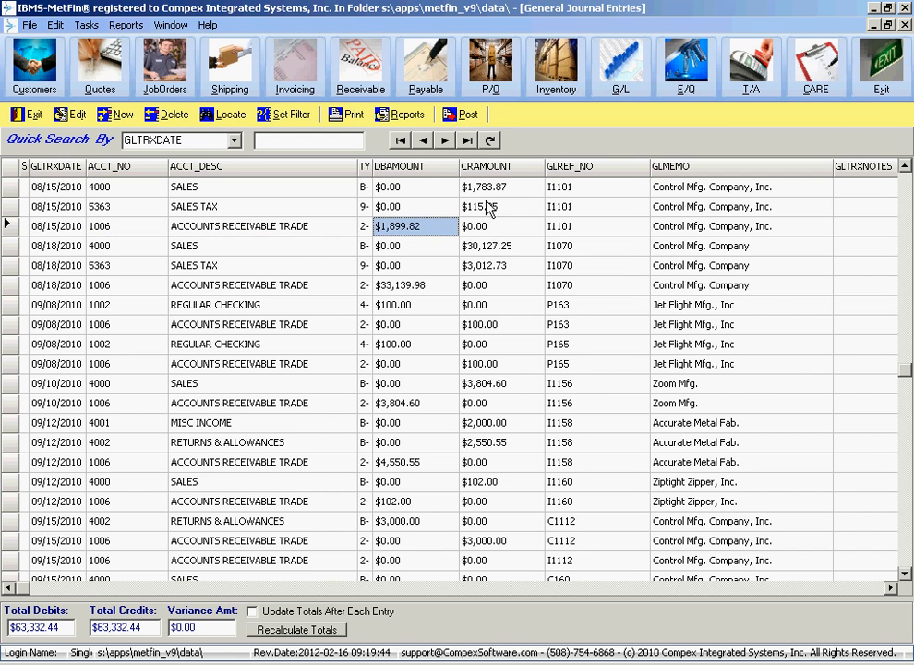
left_click(580, 189)
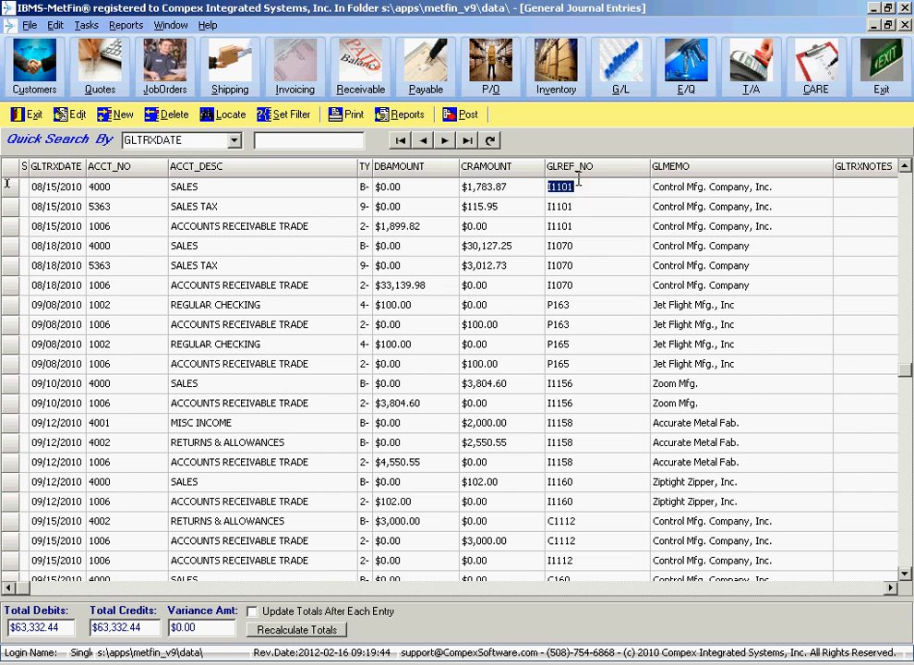
left_click(589, 207)
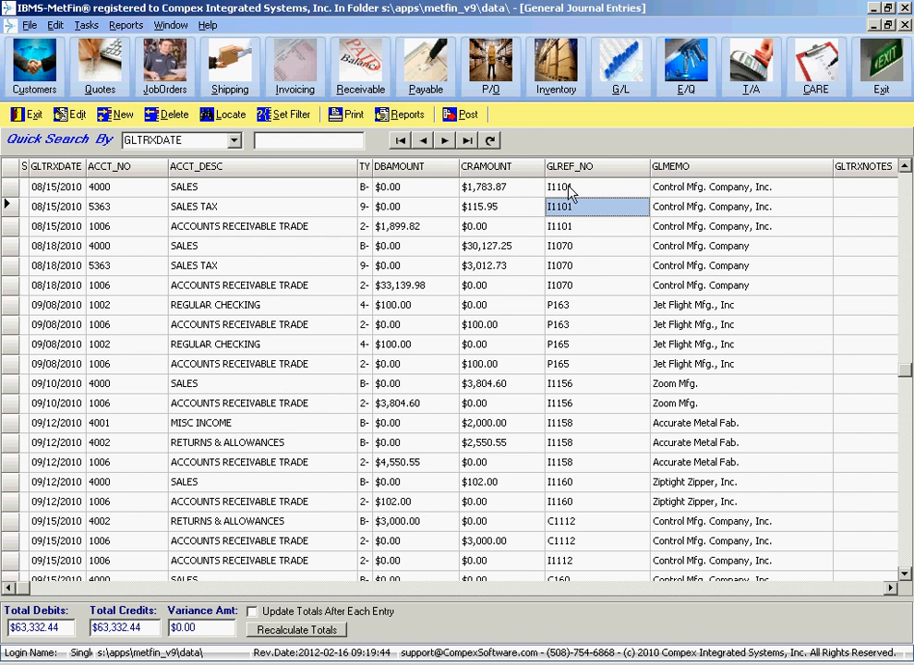
left_click(573, 311)
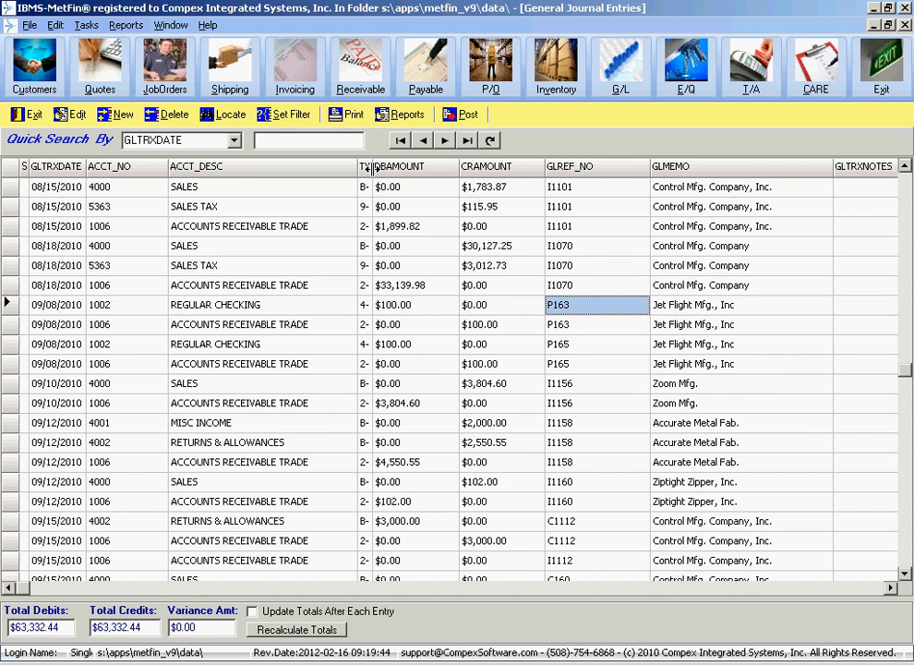
Step: Examine the GLSOURCE, GLTRXNOTES and HINT columns for the invoice, payment and credit memo lines of the journal
left_click(890, 587)
left_click(891, 587)
left_click(891, 587)
left_click(891, 587)
left_click(891, 587)
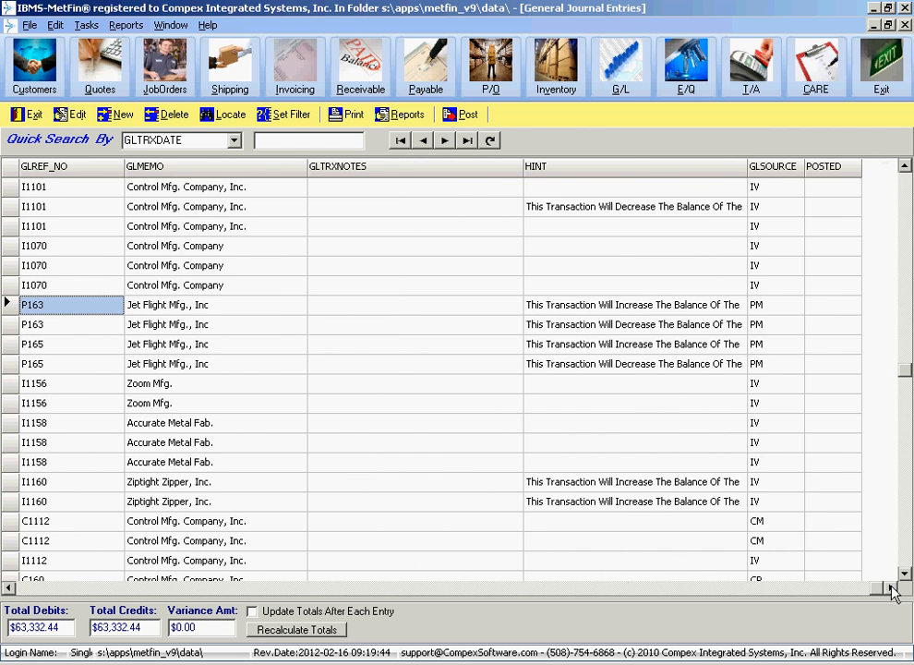
left_click(761, 308)
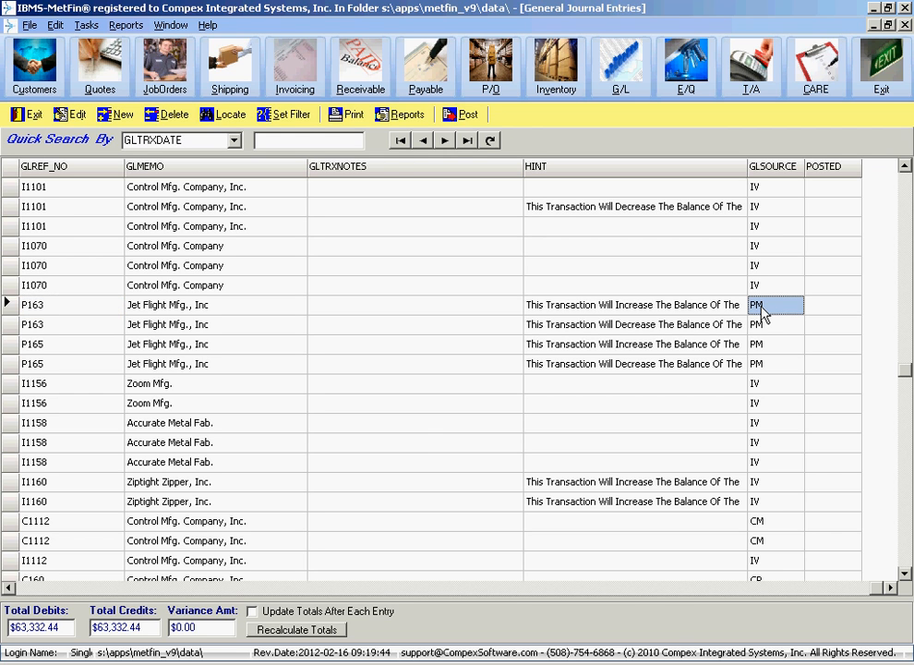
left_click(761, 286)
left_click(780, 523)
left_click(400, 312)
left_click(537, 311)
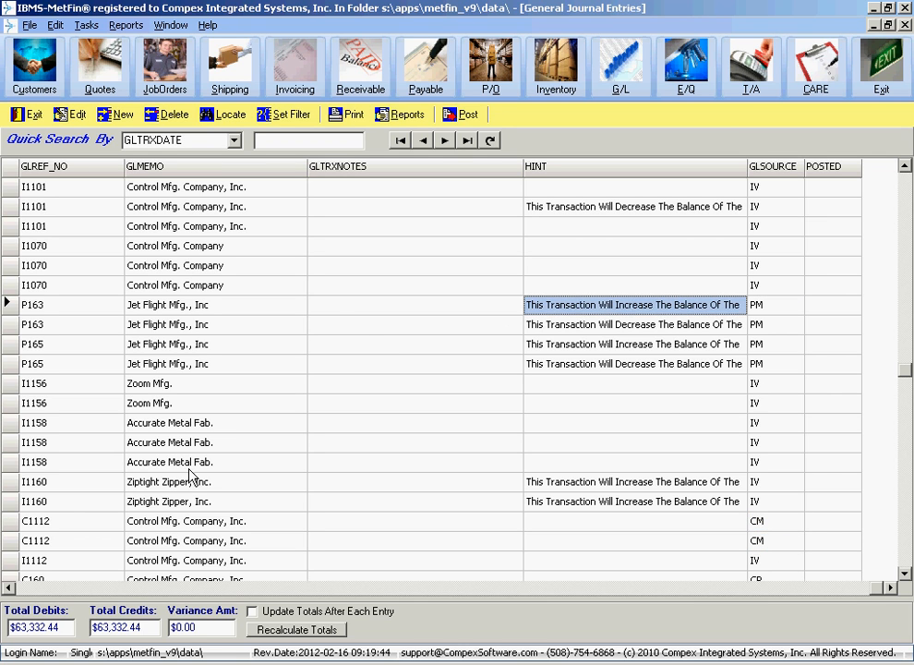
Step: Check the customer memo of the journal lines and look through all un-posted entries from first to last
left_click(9, 589)
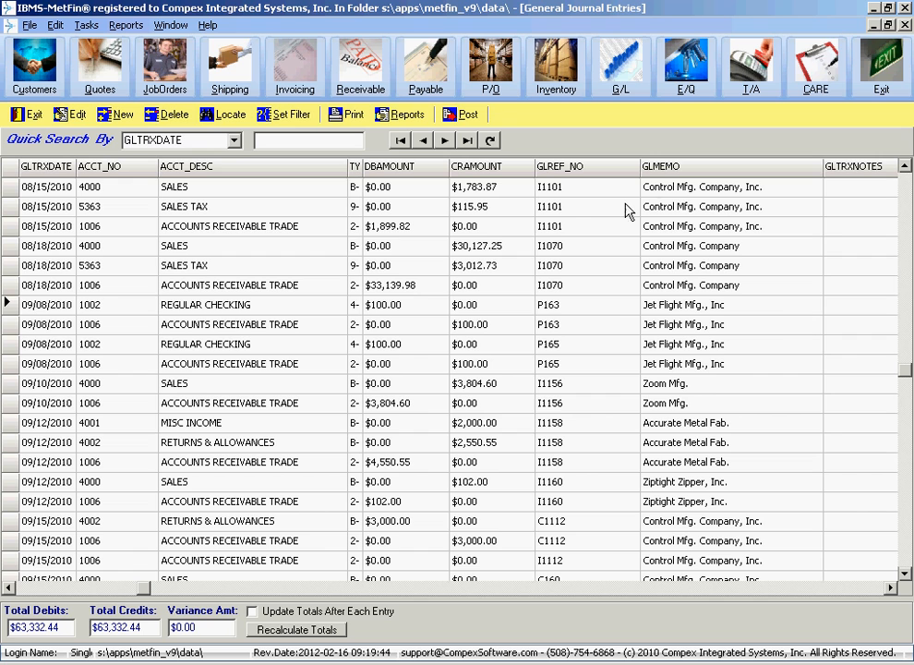
left_click(691, 210)
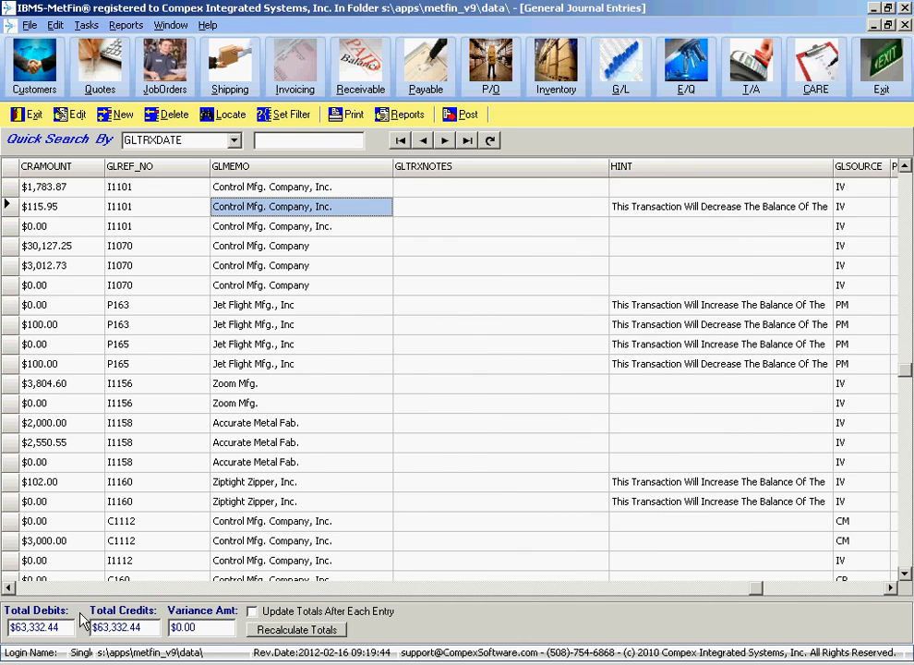
left_click(10, 588)
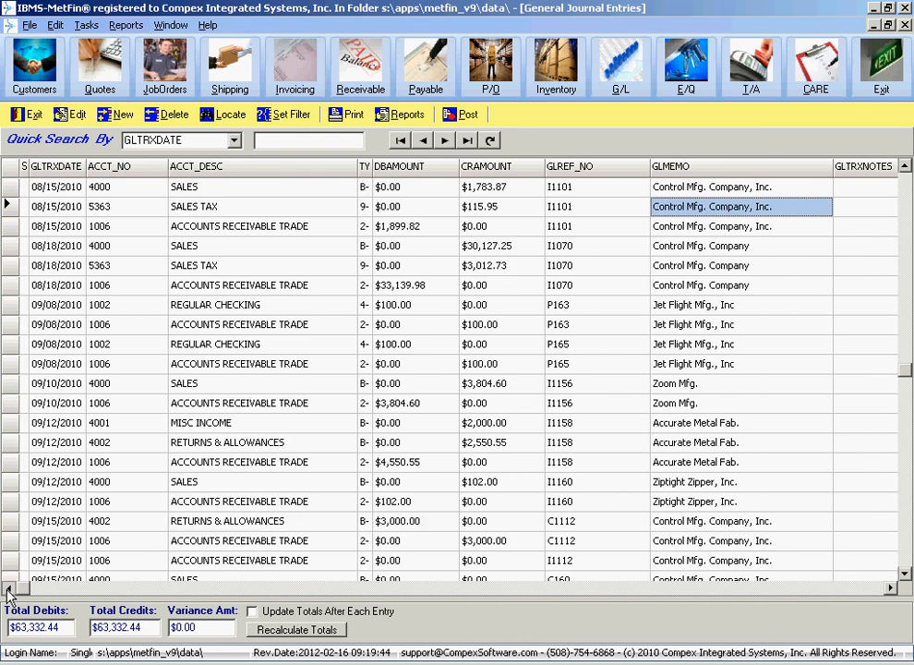
scroll(376, 526, "down", 8)
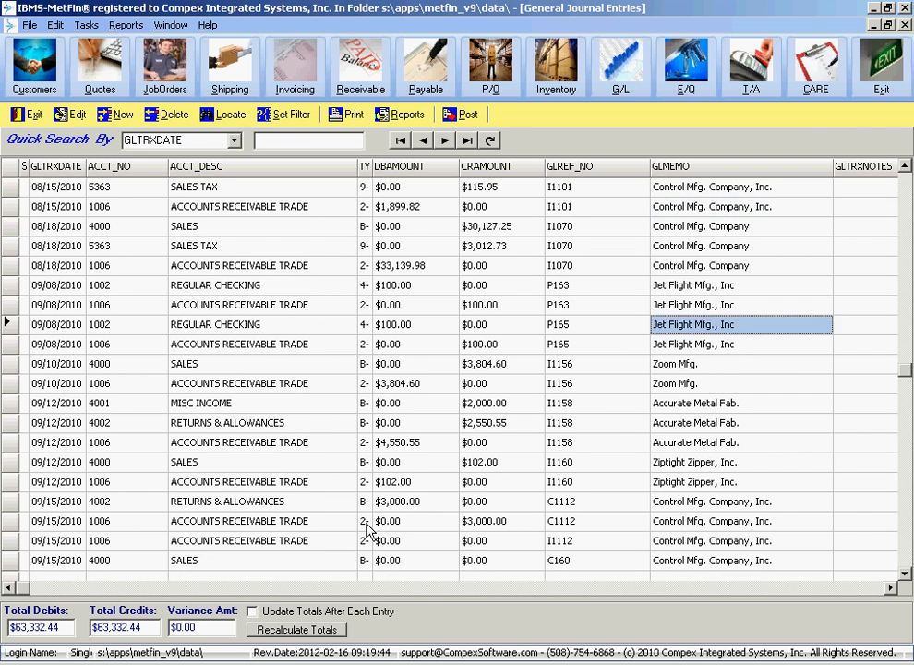
scroll(332, 459, "down", 5)
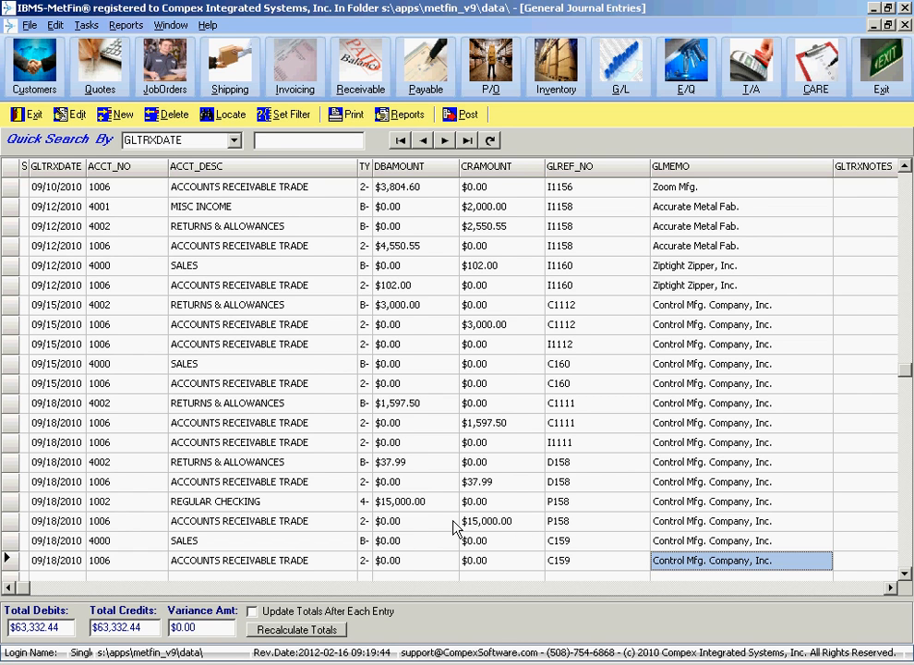
scroll(453, 526, "up", 2)
scroll(453, 526, "up", 7)
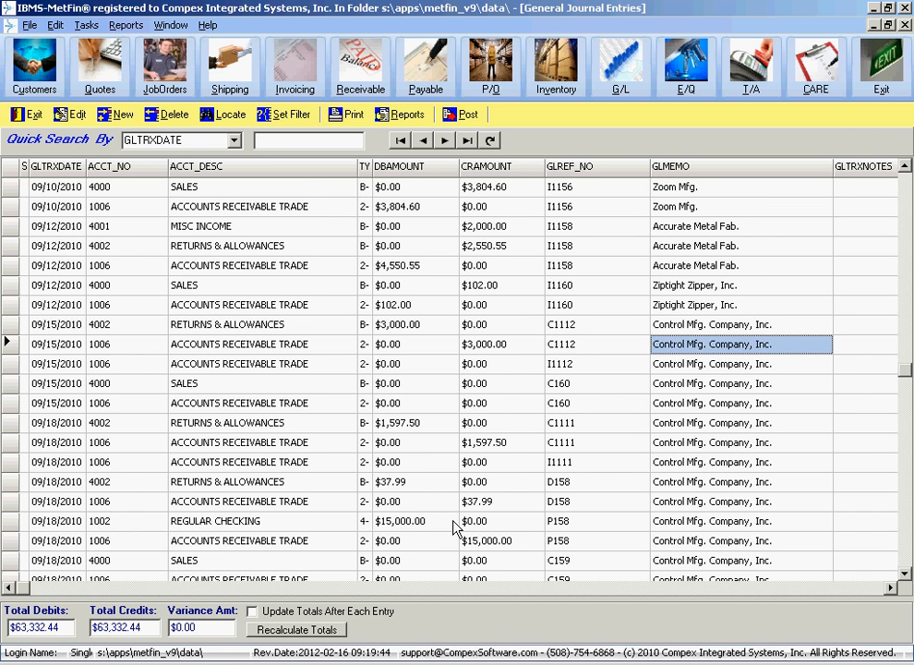
scroll(453, 526, "up", 4)
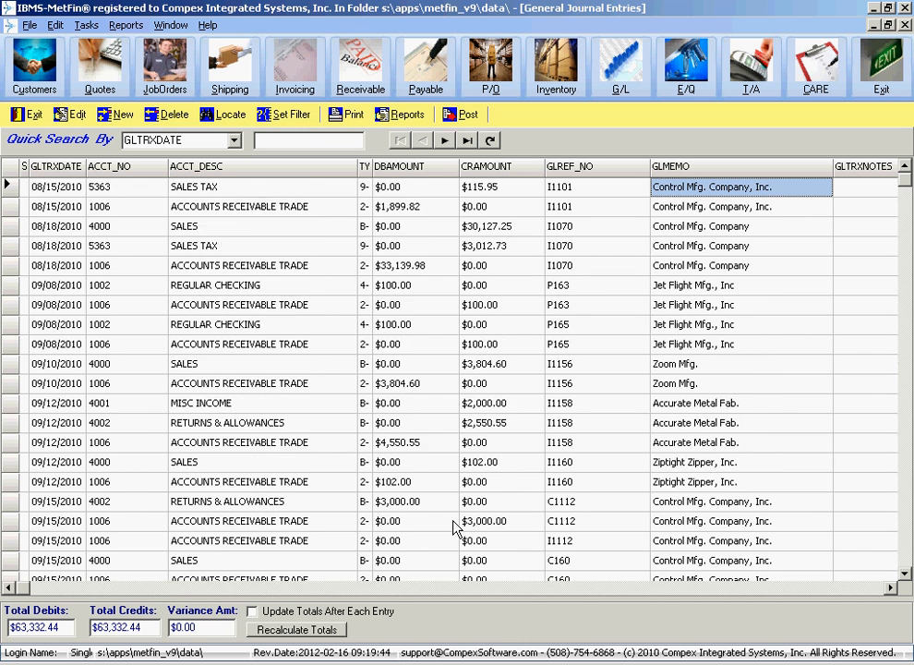
scroll(453, 526, "down", 10)
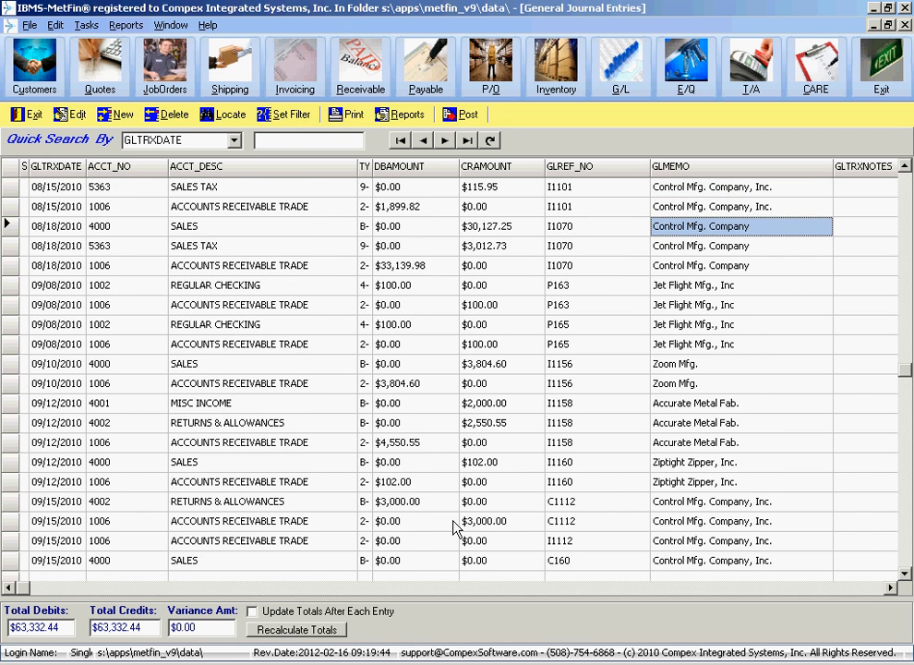
scroll(453, 526, "down", 3)
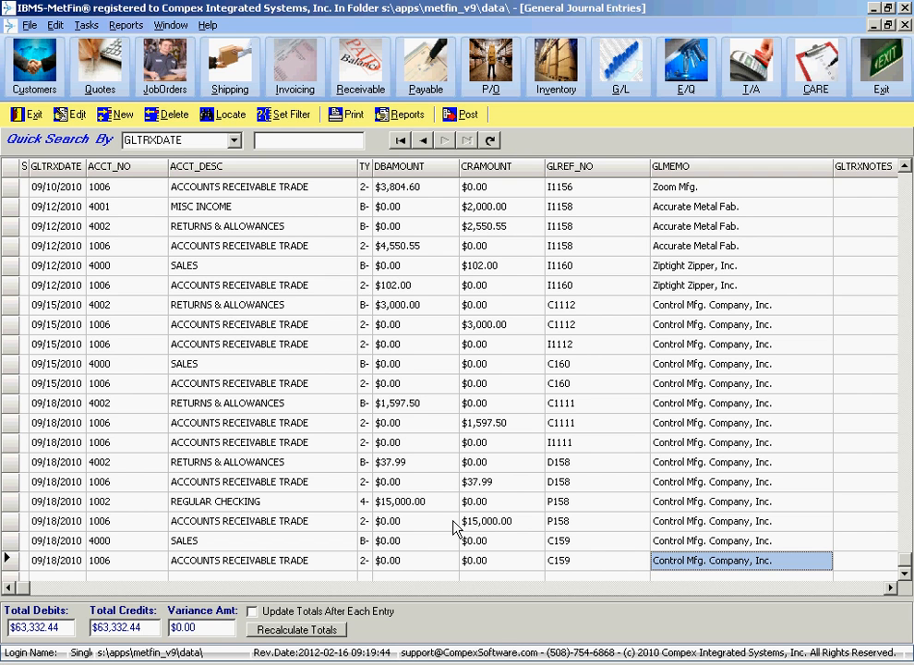
scroll(453, 526, "up", 8)
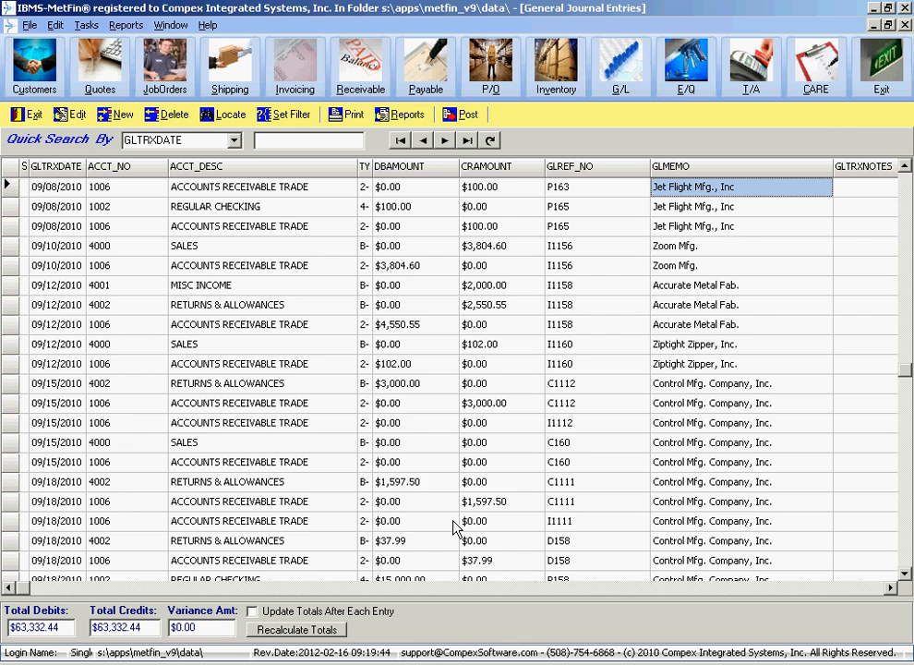
scroll(453, 527, "up", 6)
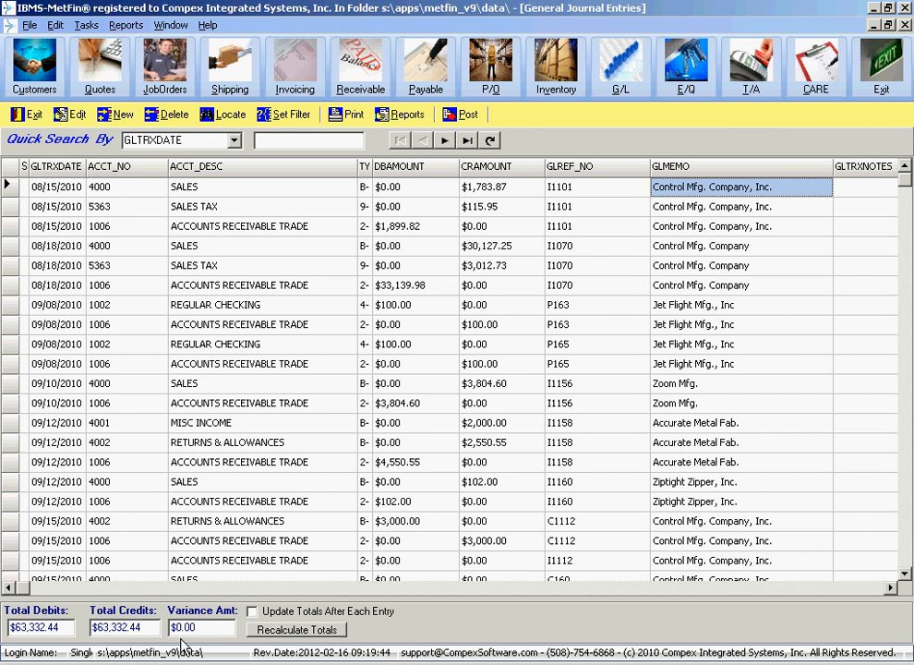
Step: Compare the journal's total debits, total credits and variance amount, and recheck the remaining entries down to the last line
left_click_drag(205, 627, 166, 628)
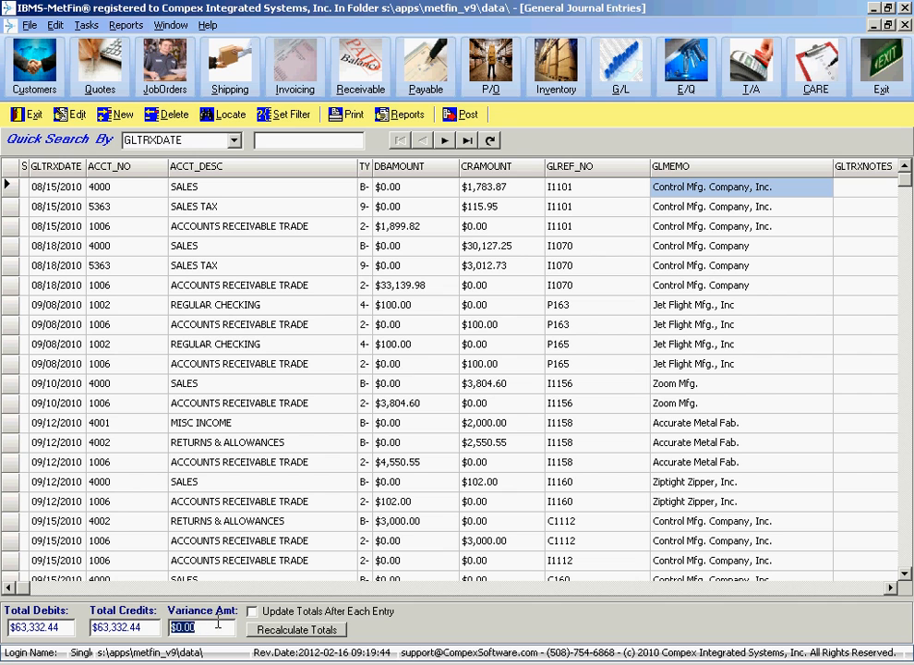
left_click_drag(64, 628, 4, 627)
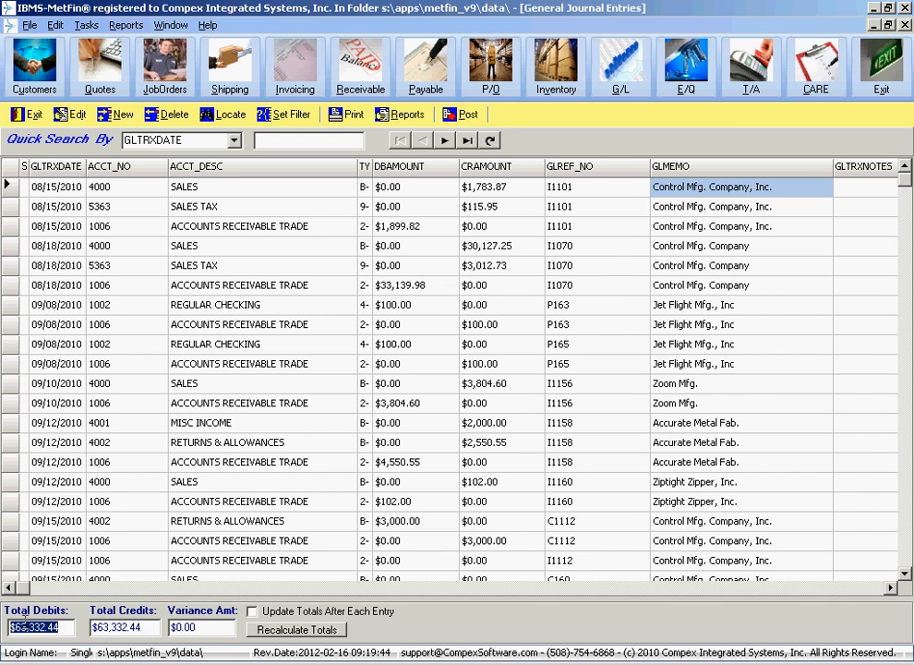
left_click_drag(148, 627, 64, 626)
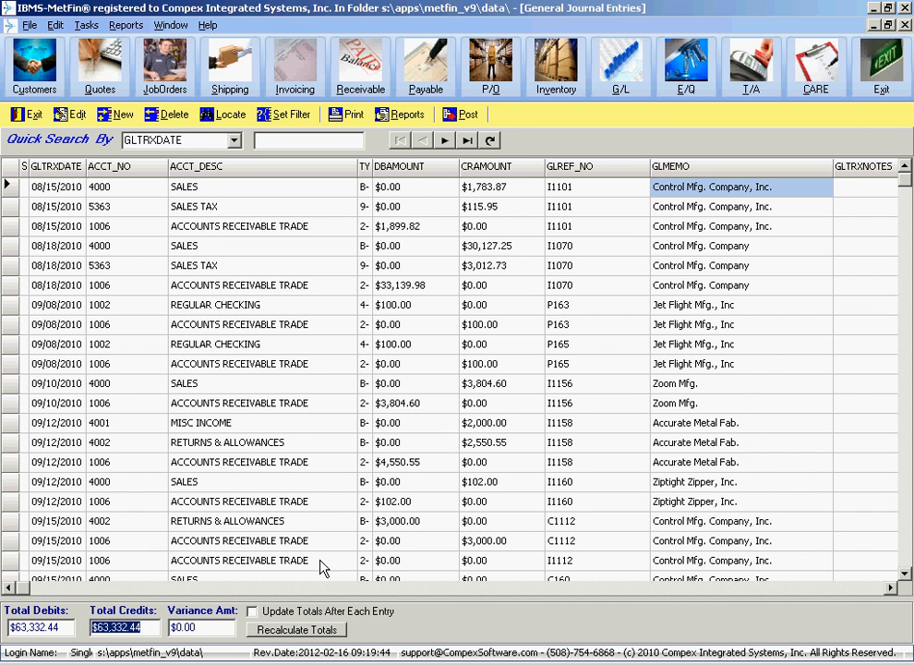
left_click(312, 545)
scroll(312, 549, "down", 10)
scroll(206, 628, "down", 2)
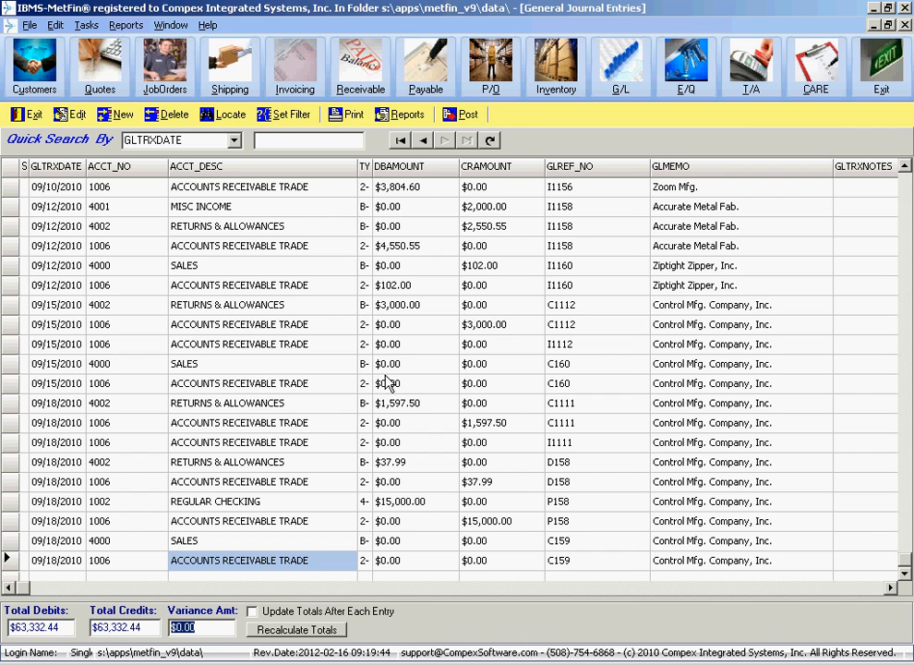
Step: Post the general journal entries to the general ledger and accept printing a posting journal report
left_click(471, 116)
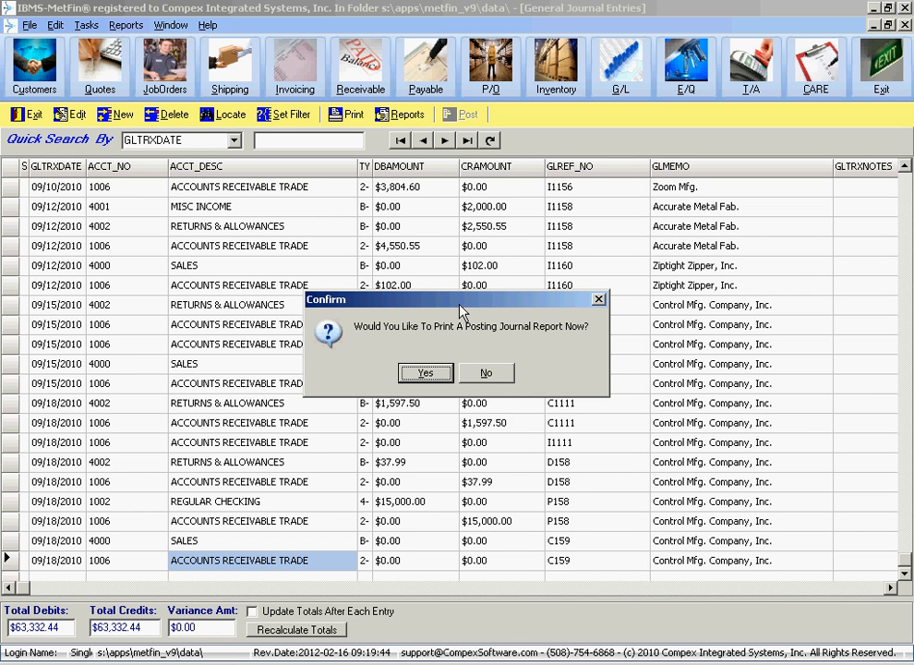
left_click_drag(461, 306, 598, 204)
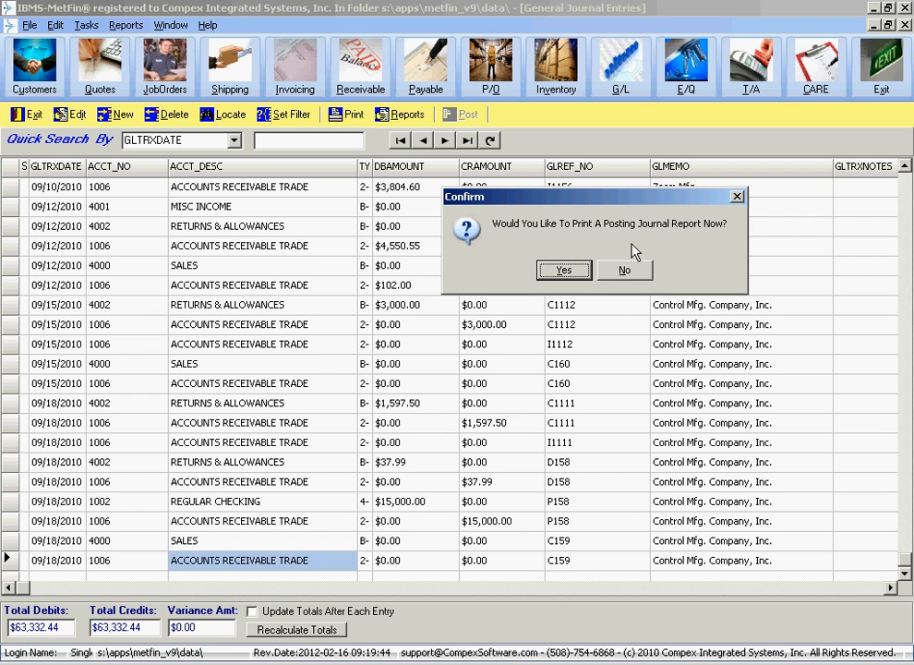
left_click(563, 270)
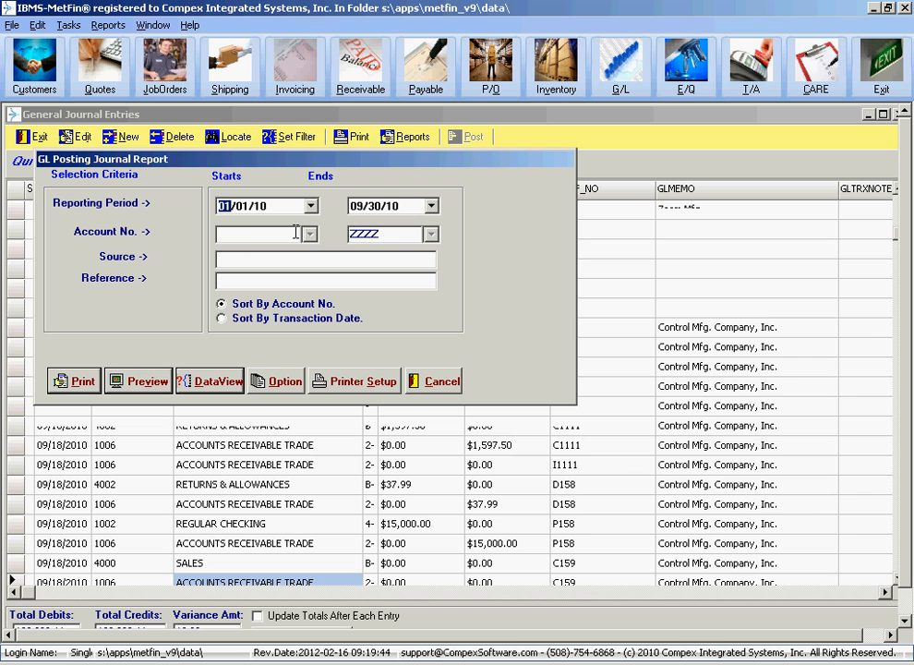
Step: Preview the GL Posting Journal report for 01/01/10 to 09/30/10, sorted by account number, and review its debit and credit sub-totals
left_click(141, 381)
scroll(490, 190, "down", 3)
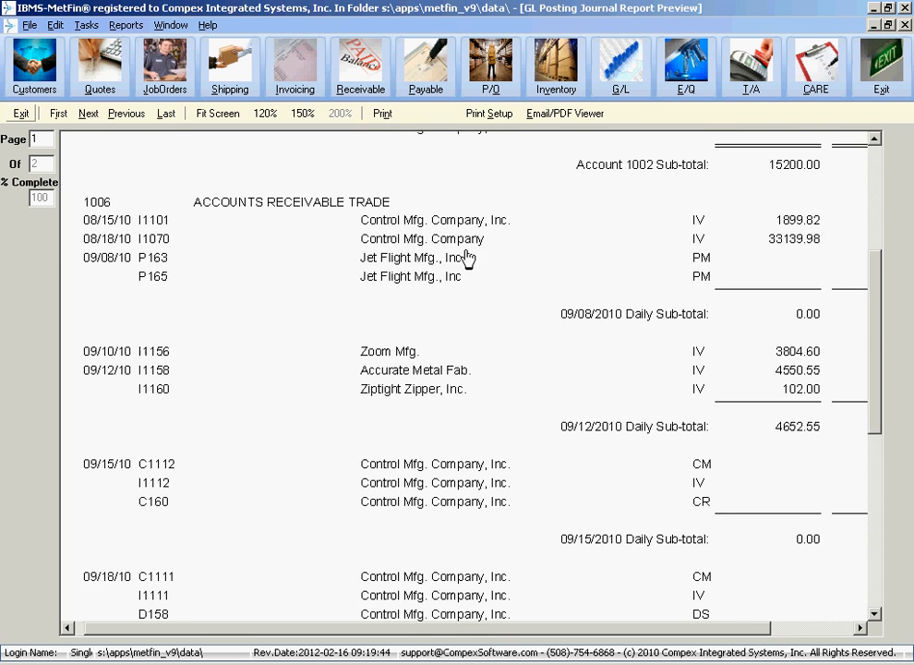
scroll(490, 189, "down", 10)
scroll(461, 277, "right", 3)
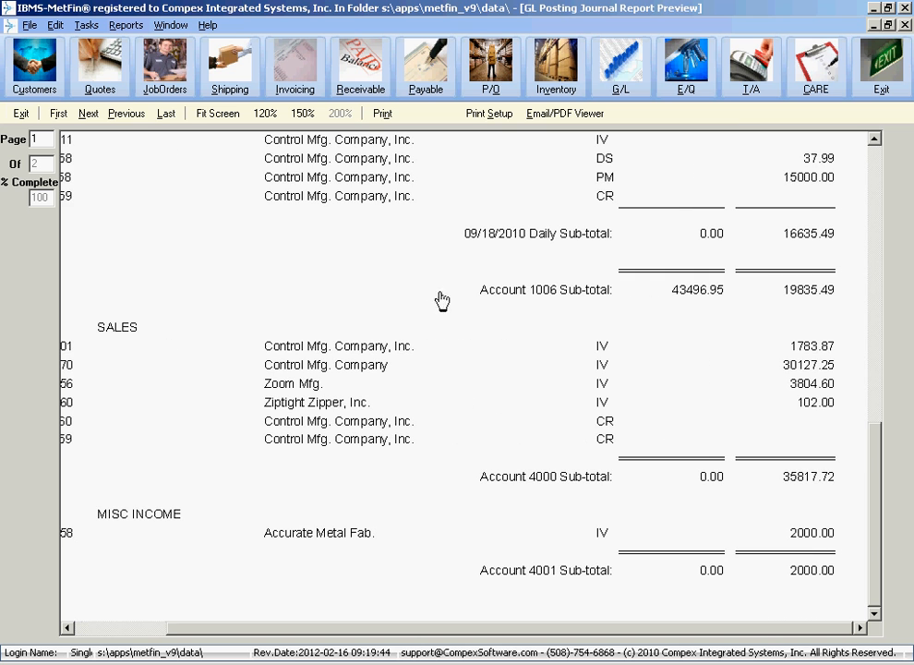
Step: Go to the report's last page and review the Returns & Allowances and Sales Tax sub-totals and the Account Summary
left_click(165, 115)
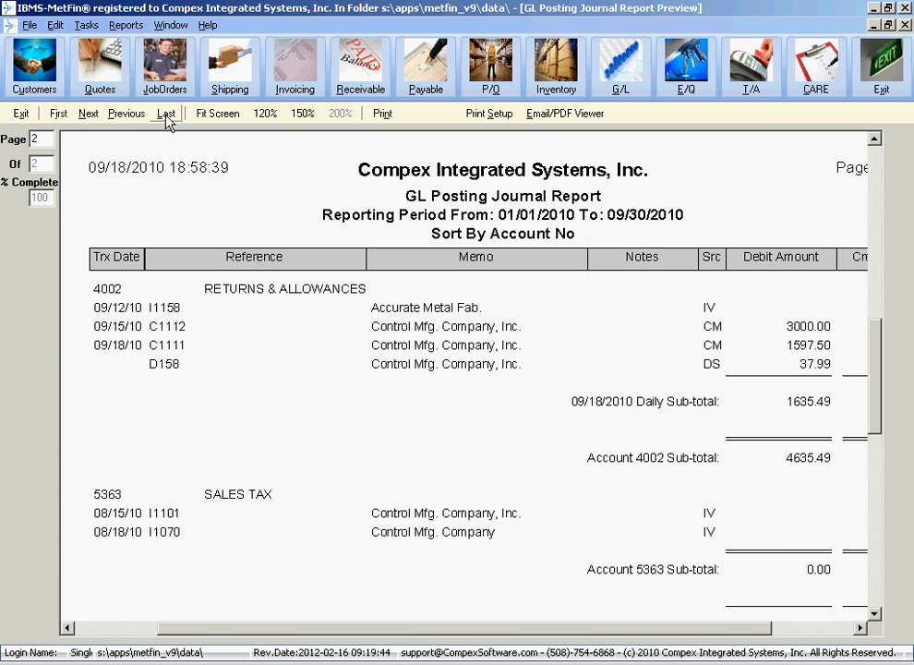
scroll(408, 295, "down", 10)
scroll(259, 422, "up", 4)
scroll(259, 422, "right", 3)
scroll(258, 422, "down", 4)
scroll(322, 351, "left", 3)
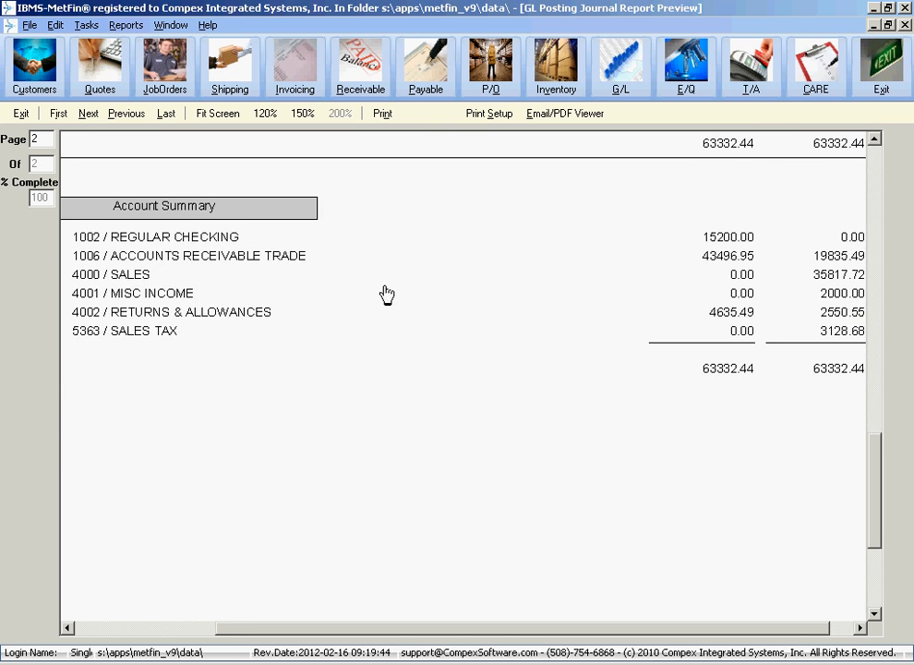
scroll(587, 418, "up", 8)
scroll(587, 418, "right", 2)
scroll(582, 626, "up", 1)
scroll(628, 264, "down", 8)
scroll(628, 265, "left", 2)
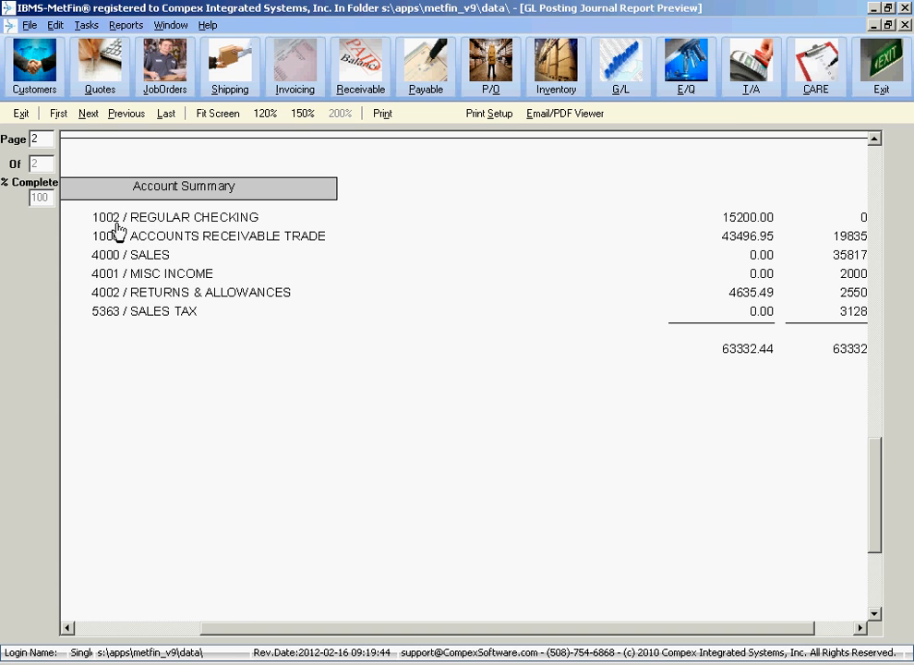
Step: Compare the debit and credit amounts of each account in the Account Summary, from Regular Checking to Sales Tax, and their totals
scroll(673, 271, "up", 1)
scroll(674, 272, "right", 2)
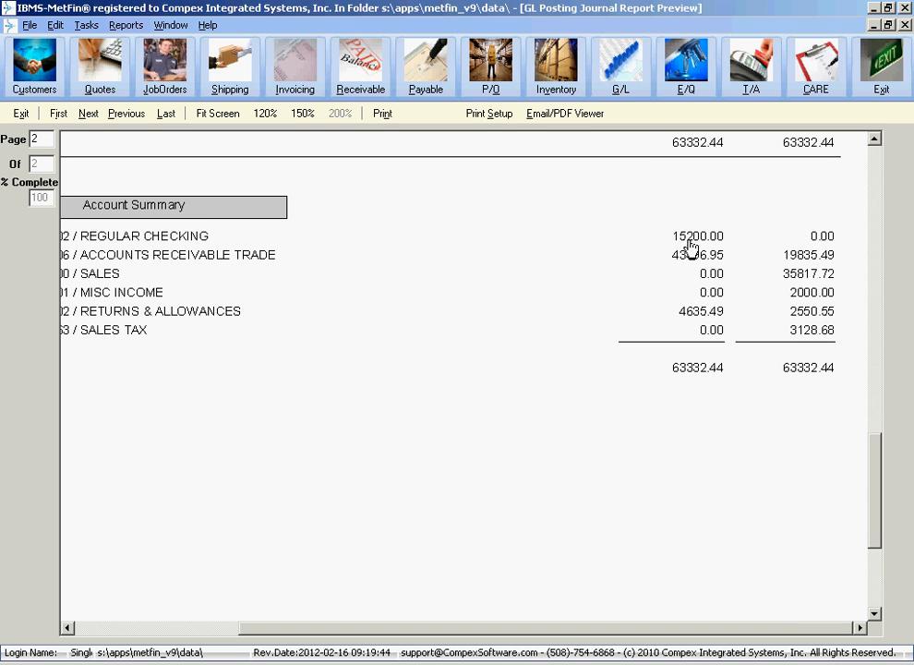
scroll(693, 248, "left", 1)
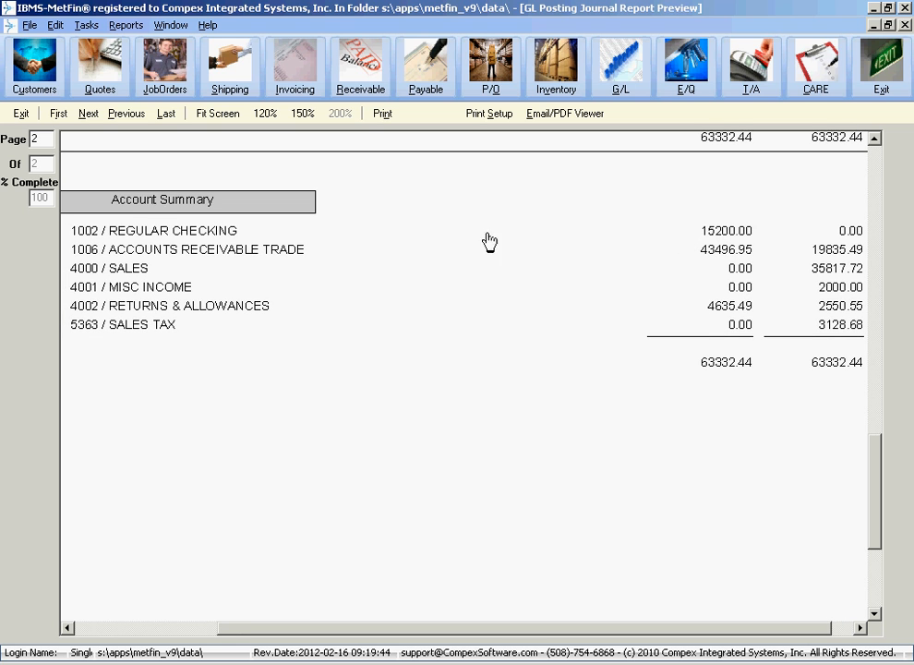
scroll(439, 303, "right", 1)
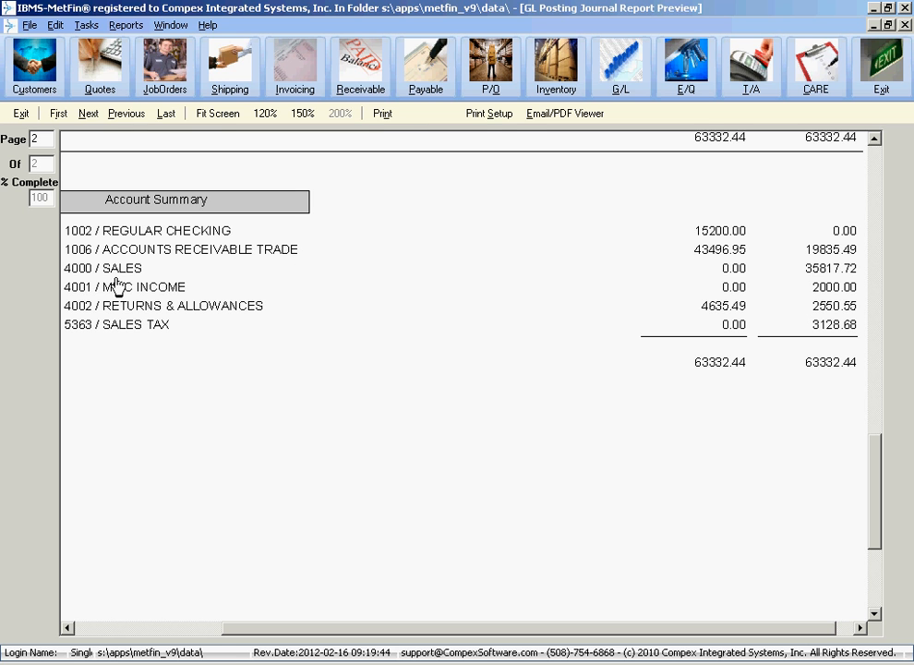
mouse_move(829, 274)
left_mouse_down()
mouse_move(810, 299)
mouse_move(845, 267)
left_mouse_up()
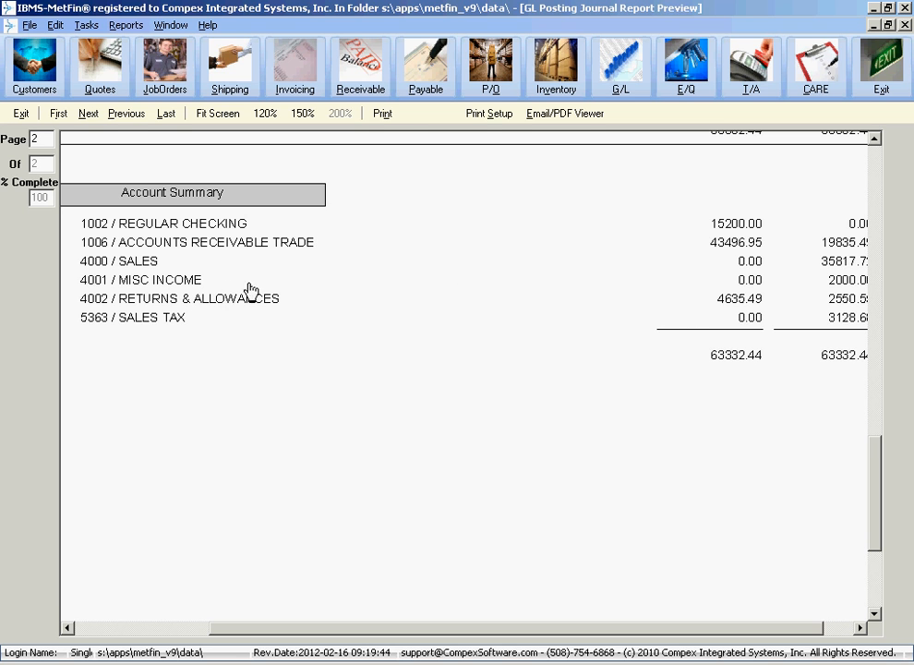
left_click_drag(277, 312, 249, 303)
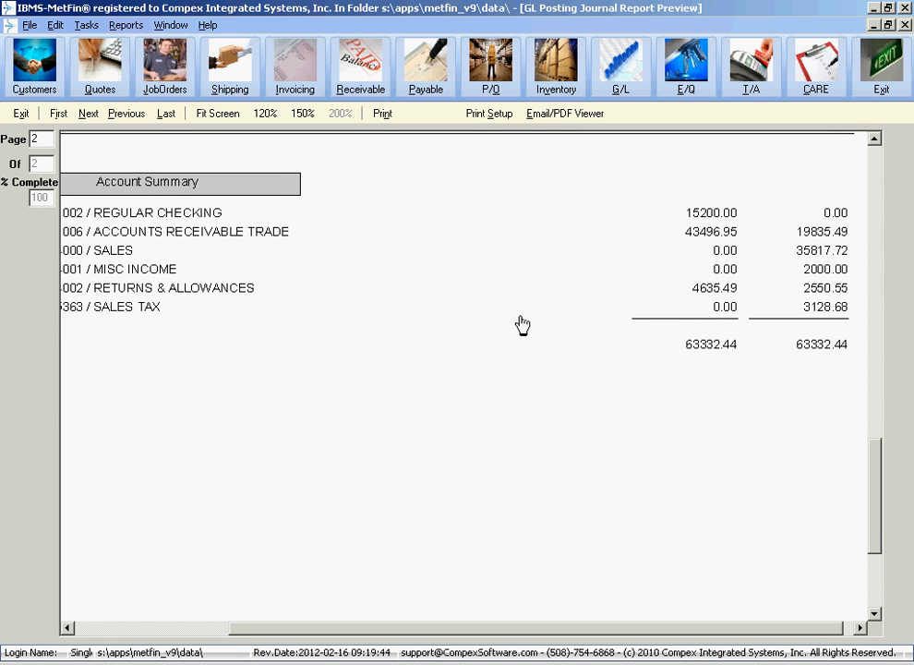
left_click_drag(655, 287, 685, 390)
left_click_drag(582, 184, 621, 288)
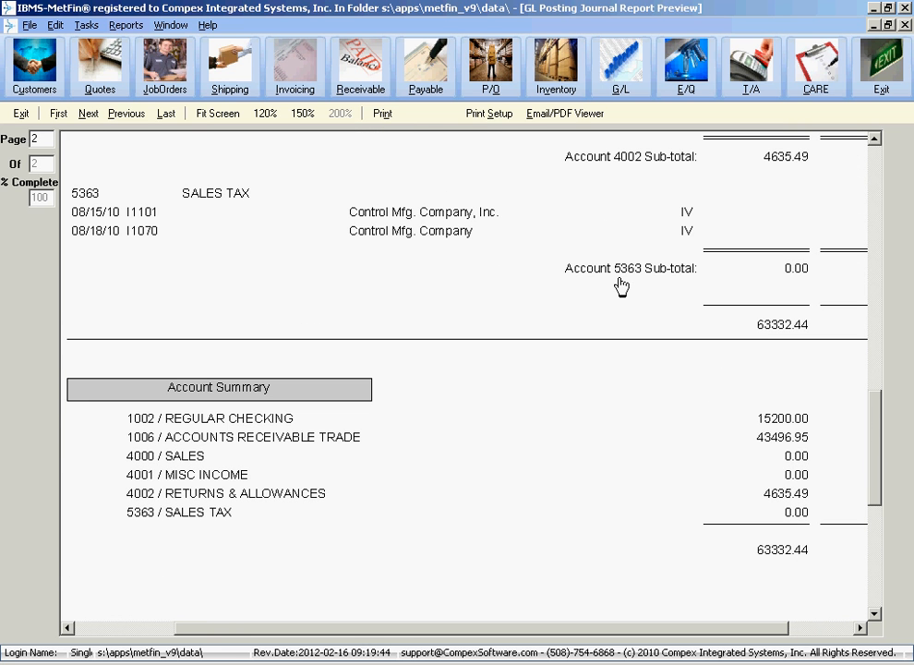
Step: Export the report to PDF, save a copy in Documents as GL AR Posting General Journal 2010-09-18.pdf, and close Adobe Reader
left_click(569, 114)
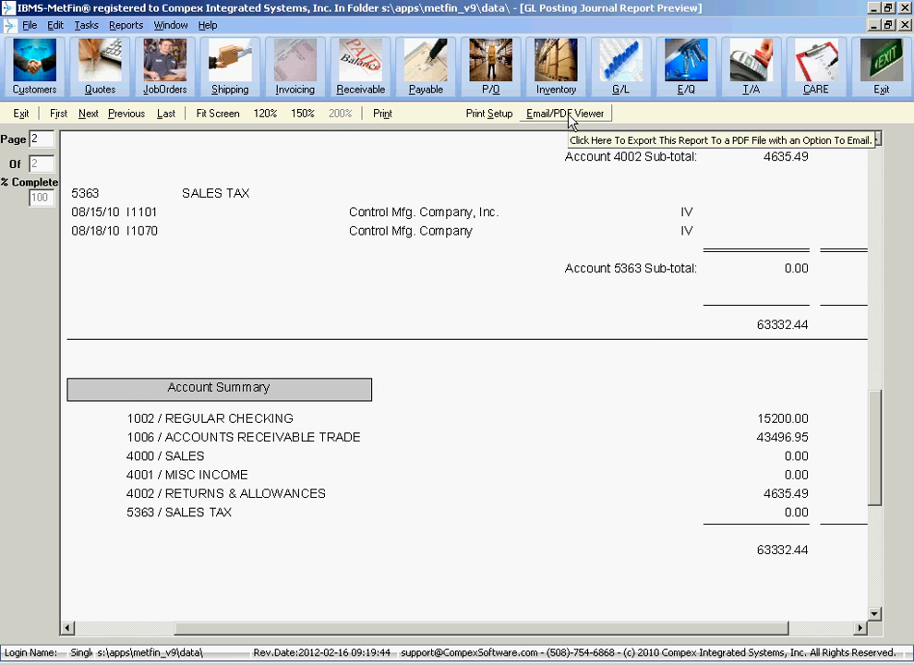
left_click(569, 115)
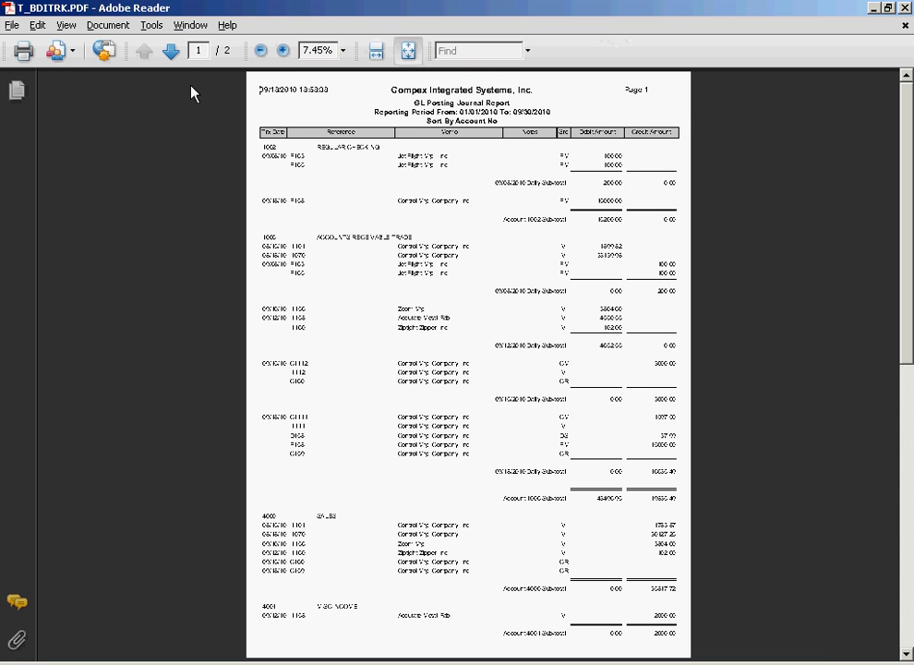
left_click(12, 25)
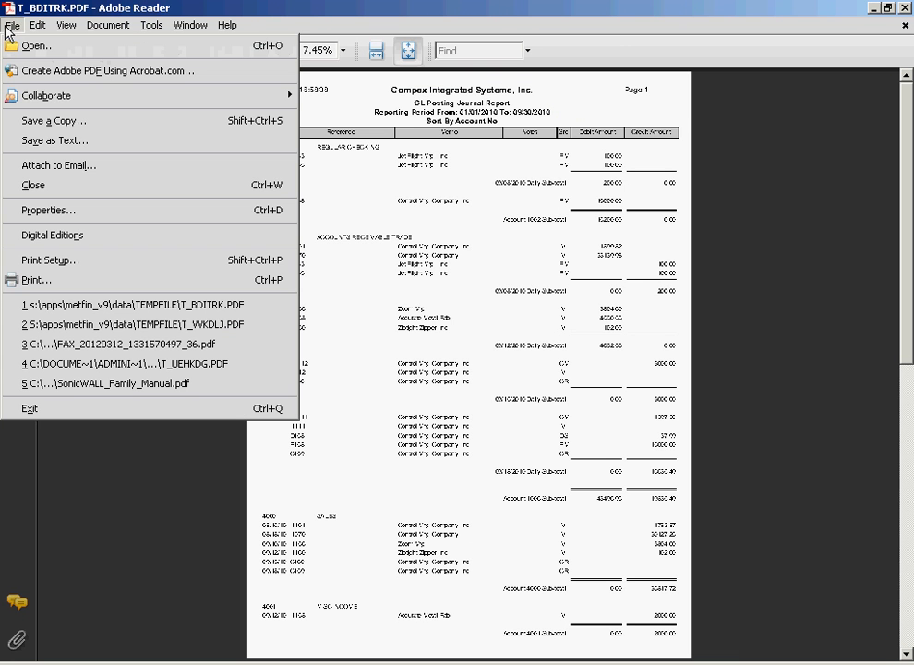
left_click(83, 123)
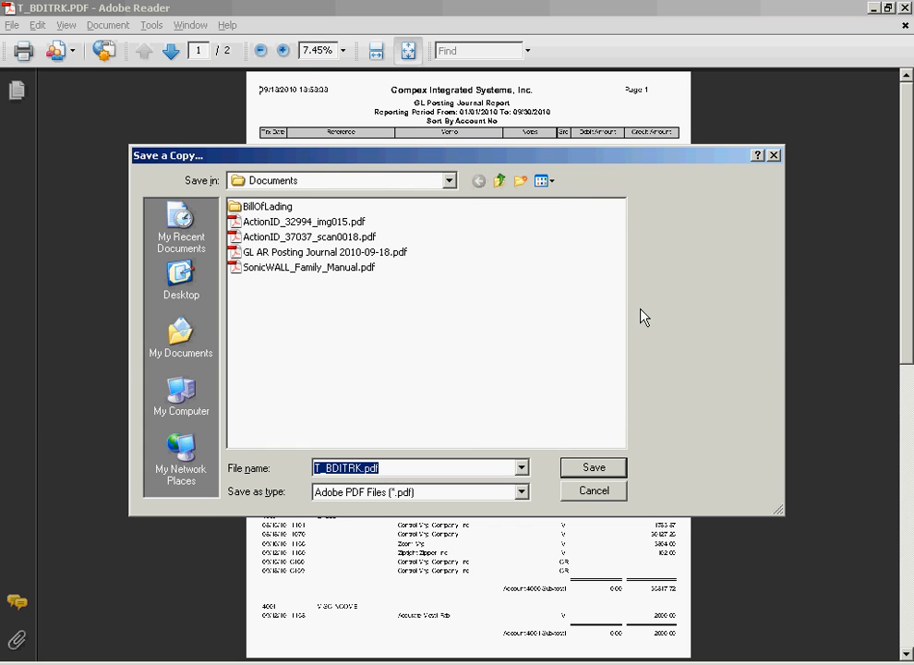
left_click(296, 258)
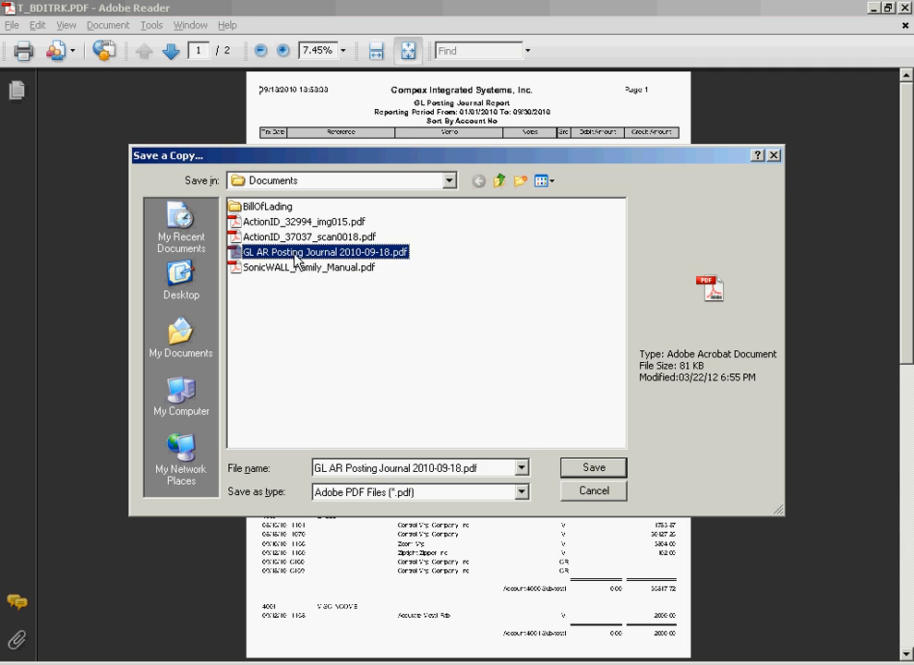
left_click(378, 469)
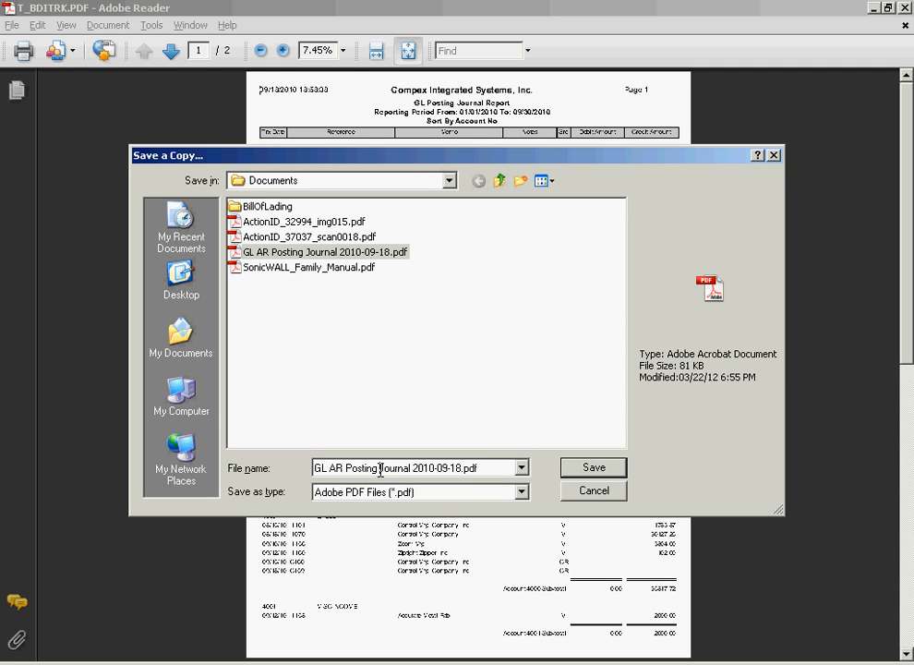
type("General")
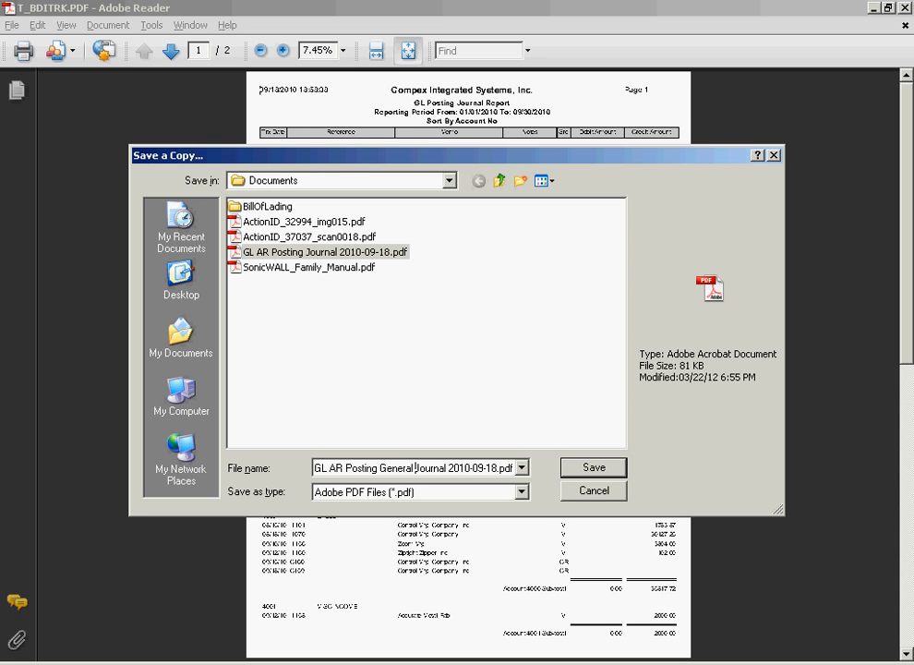
left_click(583, 467)
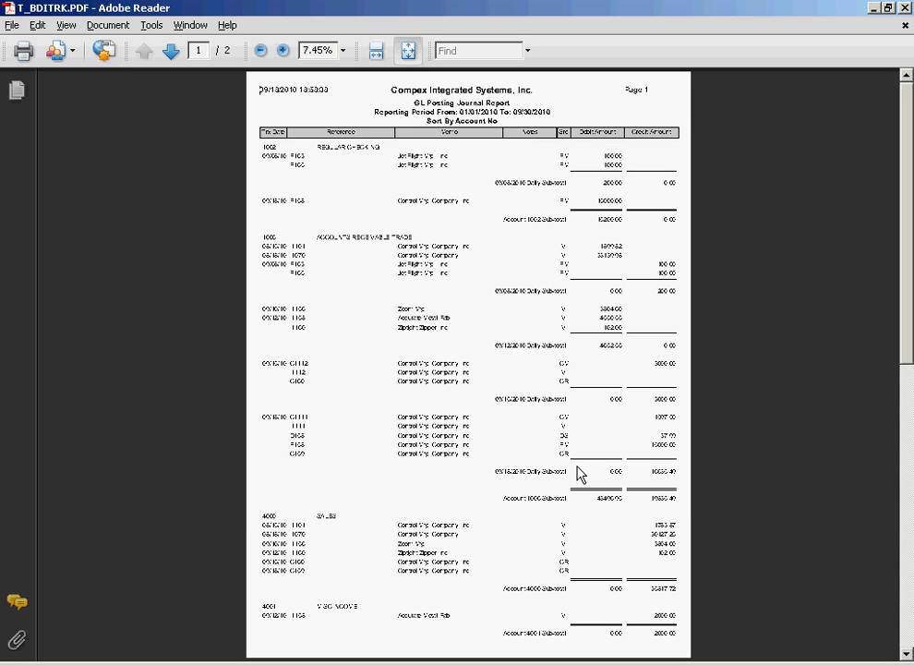
left_click(905, 8)
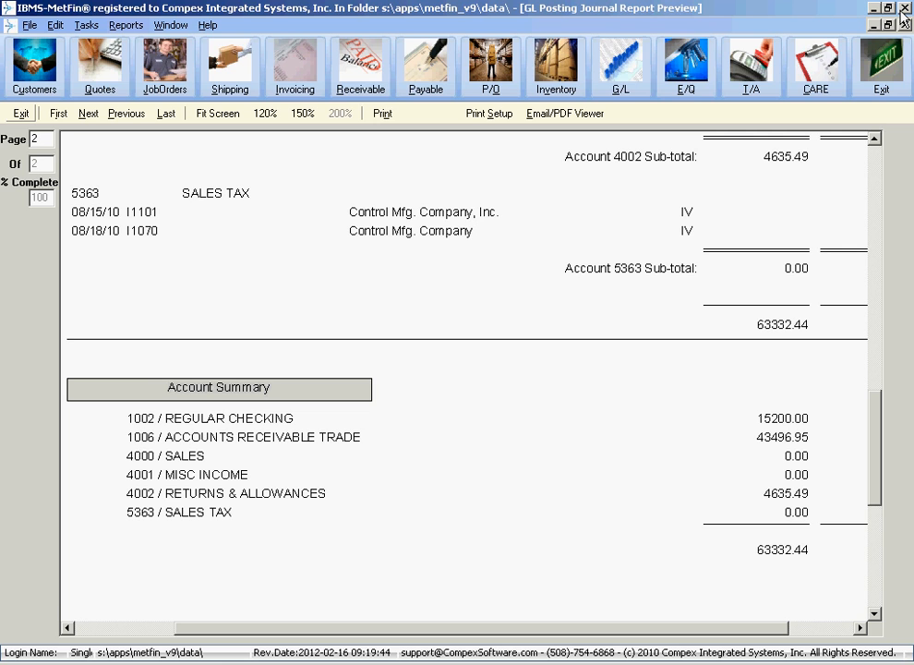
Step: Close the GL posting report, acknowledge the batch clearing, and leave General Journal Entries for the General Ledger module menu
left_click(16, 115)
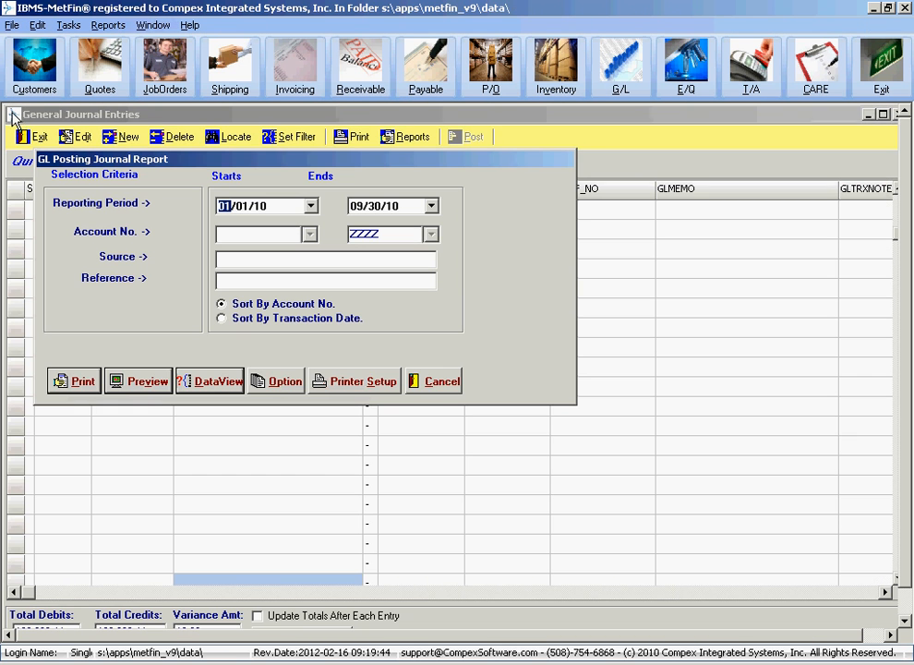
left_click(449, 388)
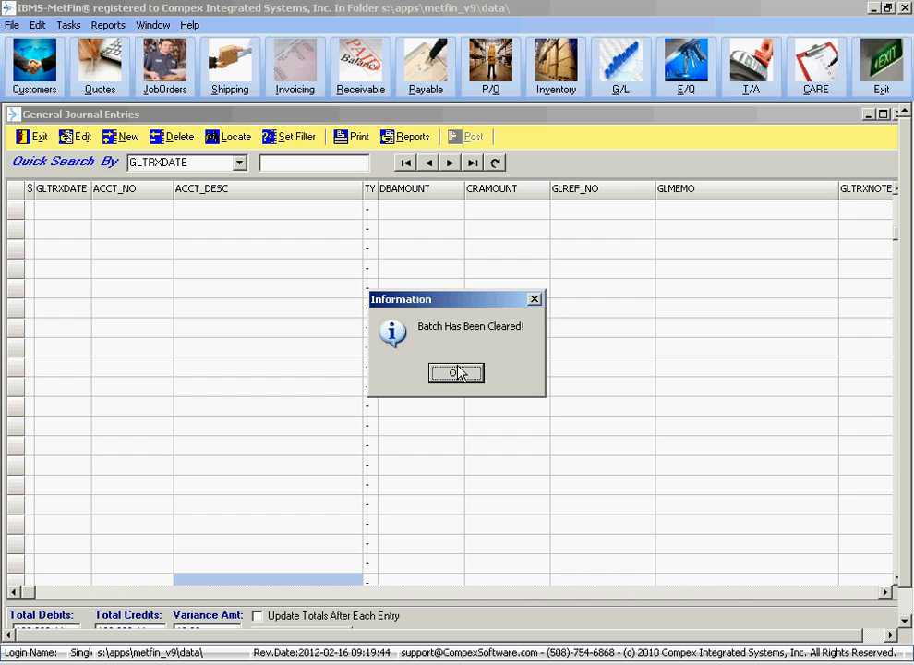
left_click(458, 373)
left_click(264, 166)
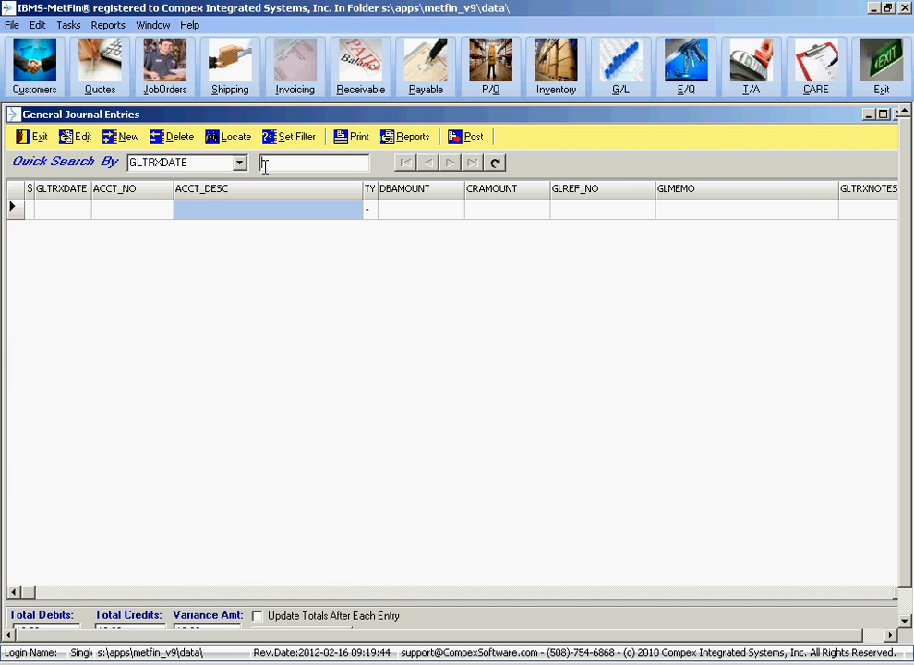
left_click(39, 139)
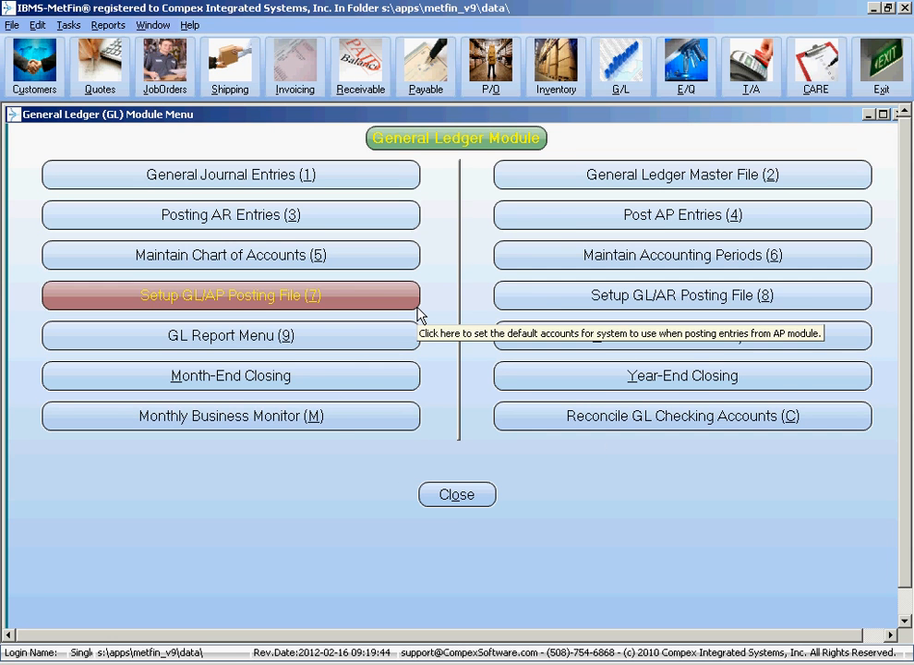
Step: Start the AP posting procedure with both vouchers and payments included and a cut-off date of 09/19/10
left_click(604, 224)
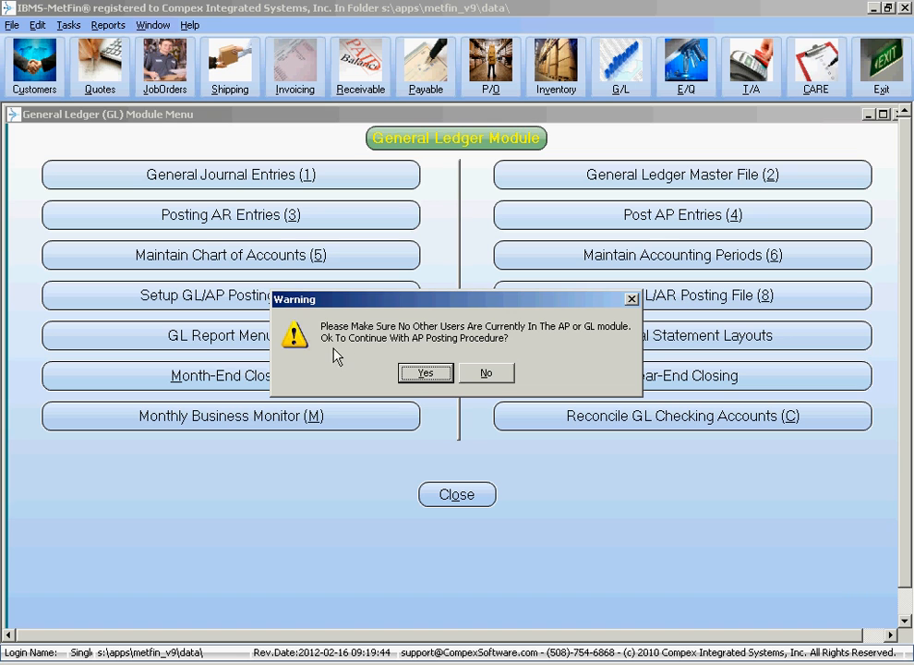
left_click(424, 374)
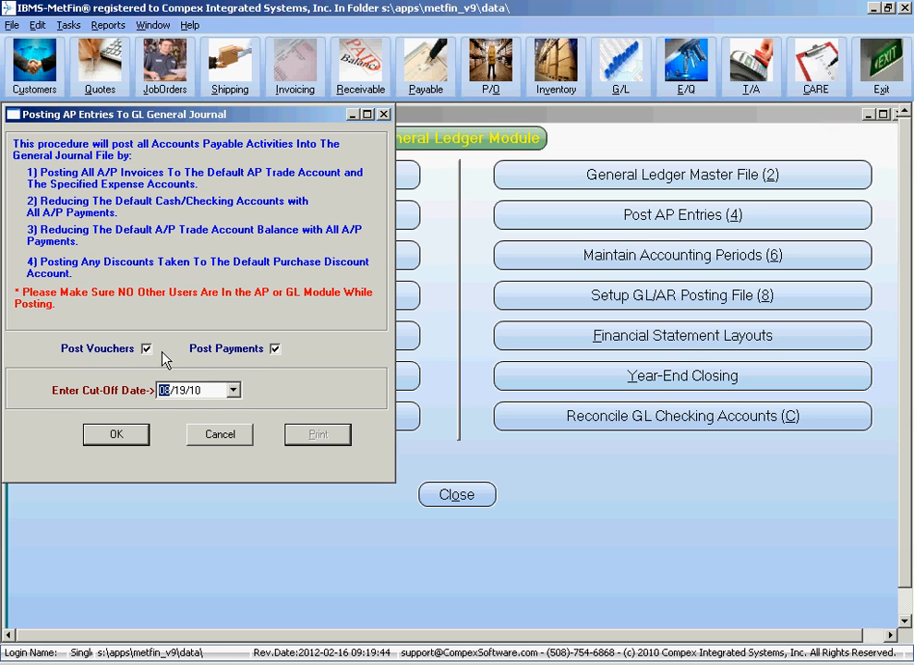
left_click(276, 349)
left_click(281, 351)
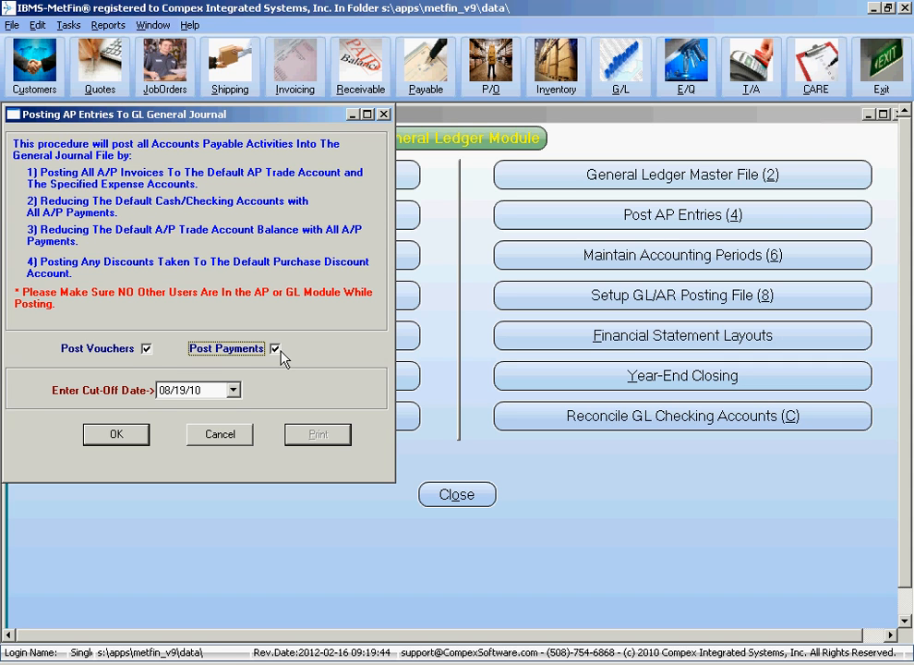
left_click(147, 350)
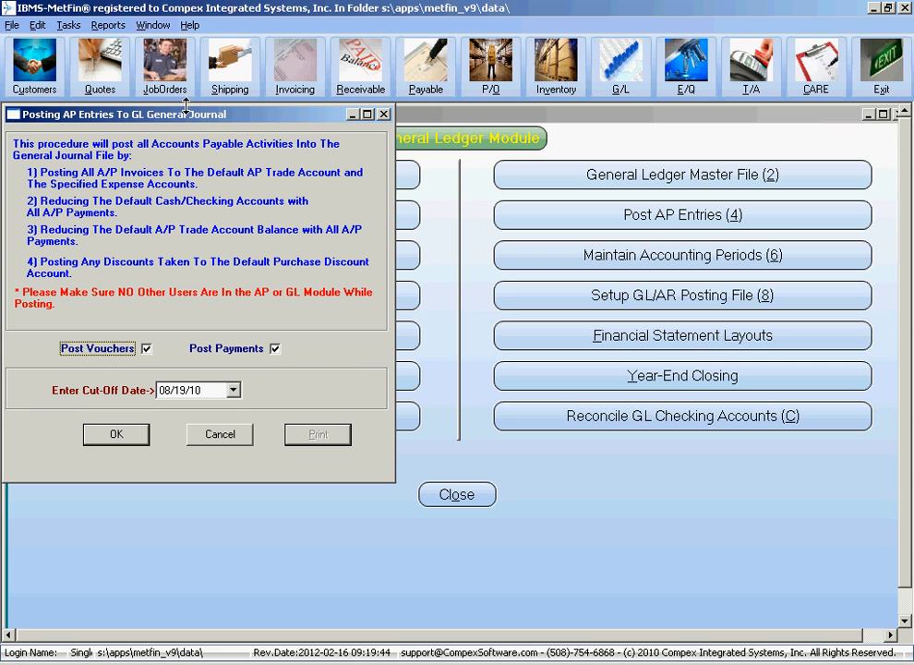
left_click(168, 392)
type("08")
left_click_drag(261, 116, 479, 99)
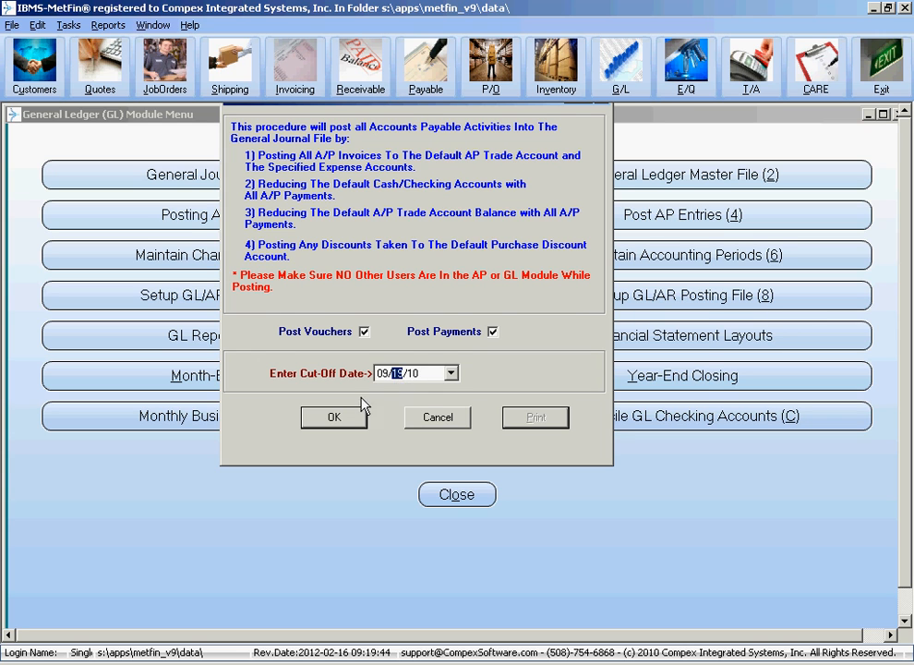
Step: Post the un-posted AP activities to the general journal and preview the GL/AP Posting Journal report
left_click(338, 422)
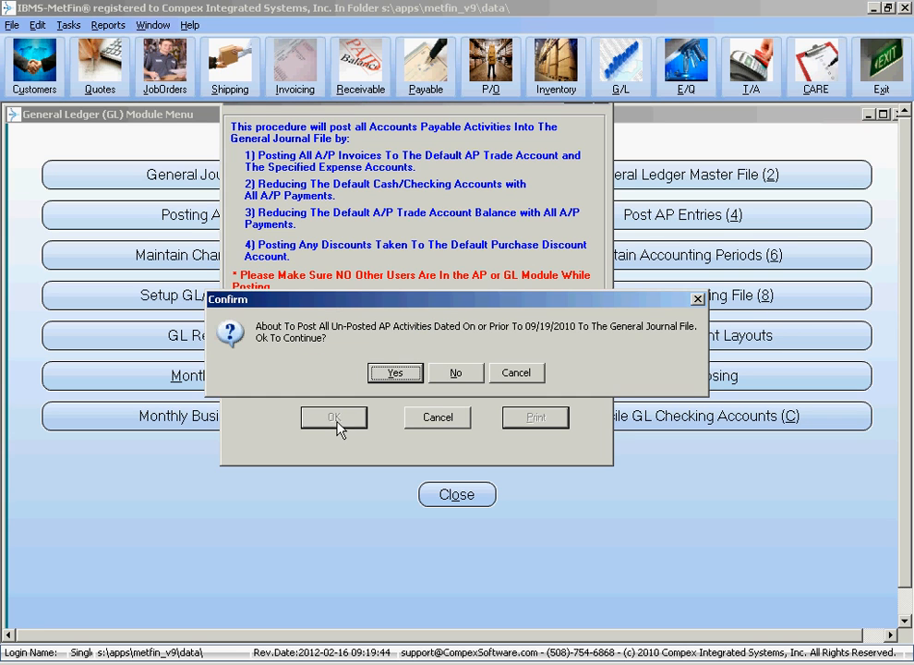
left_click(413, 374)
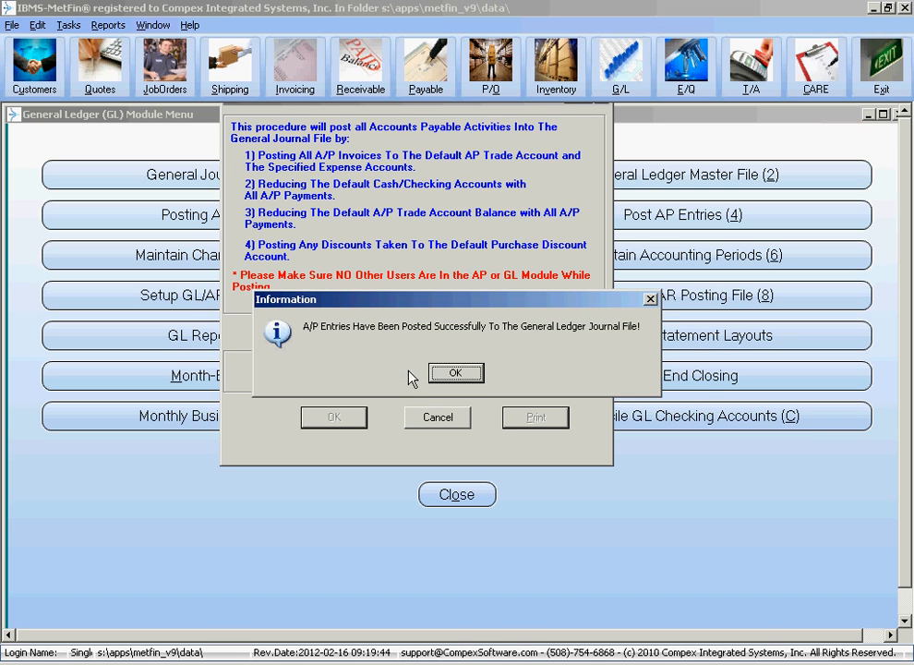
left_click(452, 374)
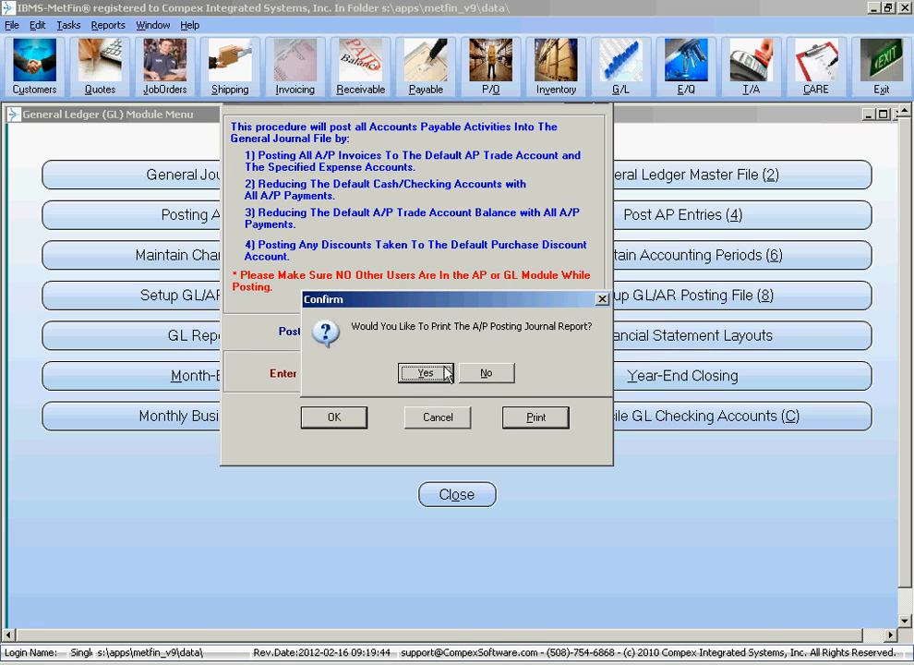
left_click(434, 374)
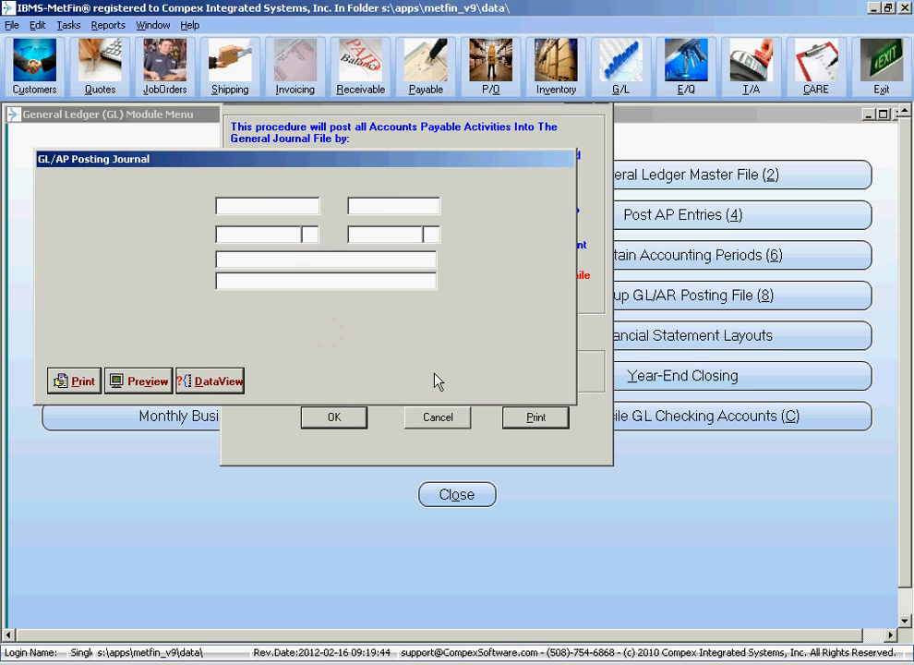
left_click(141, 380)
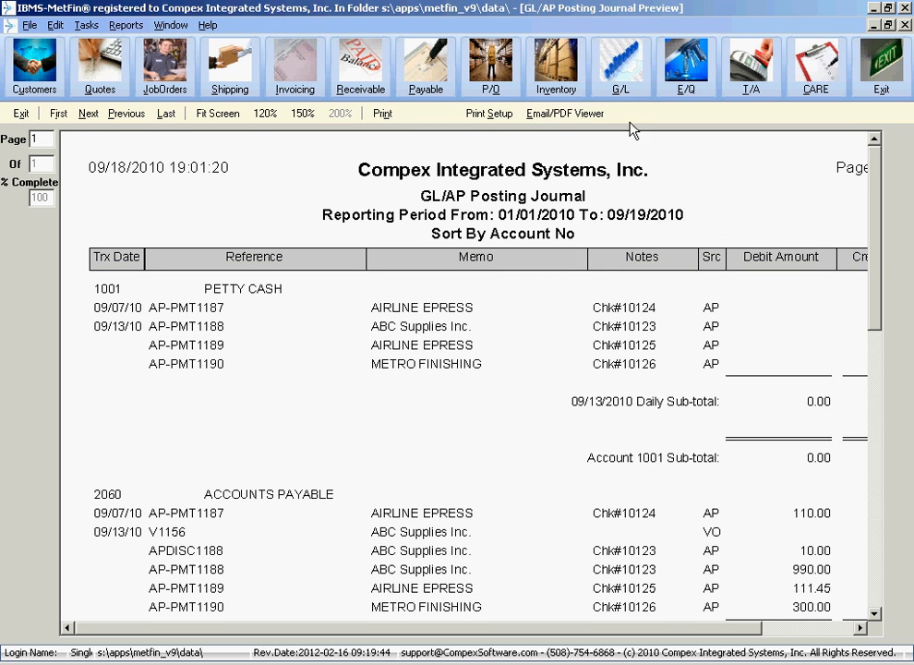
Step: Export the GL/AP Posting Journal to PDF, save a copy in Documents as GL AP Posting Journal 2010-09-18.pdf, and close Adobe Reader
left_click(554, 114)
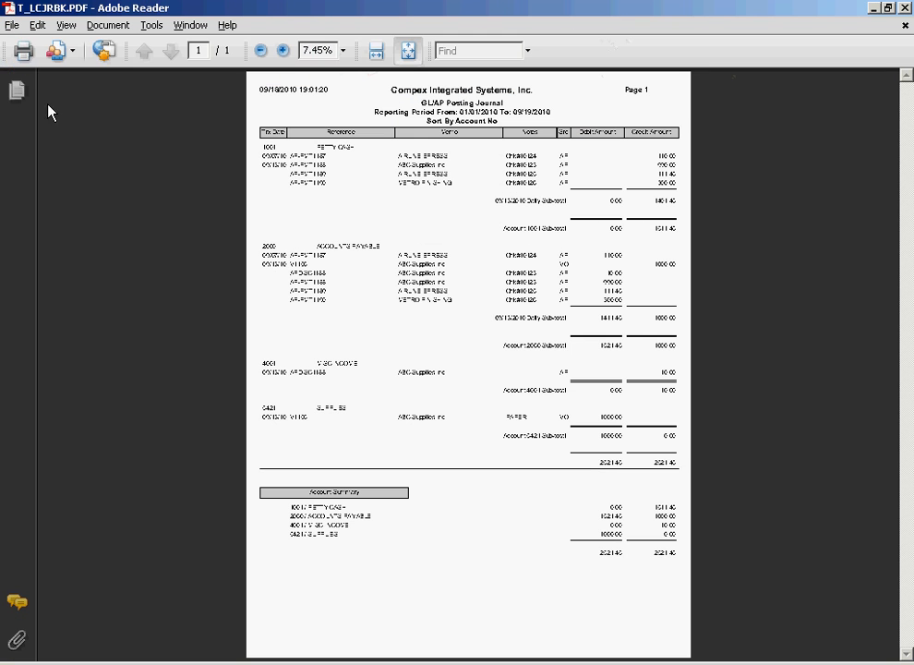
left_click(12, 25)
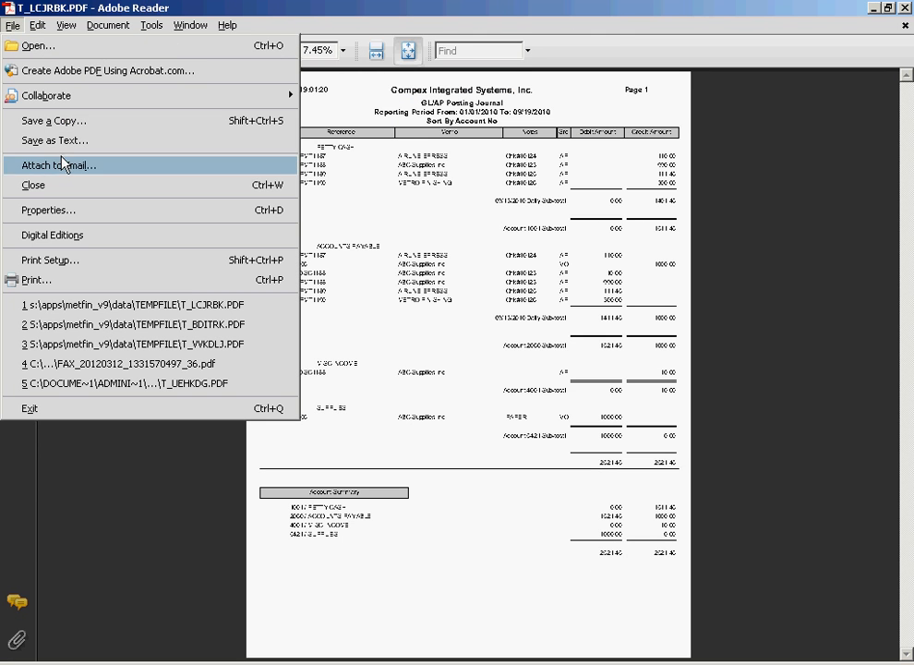
left_click(56, 121)
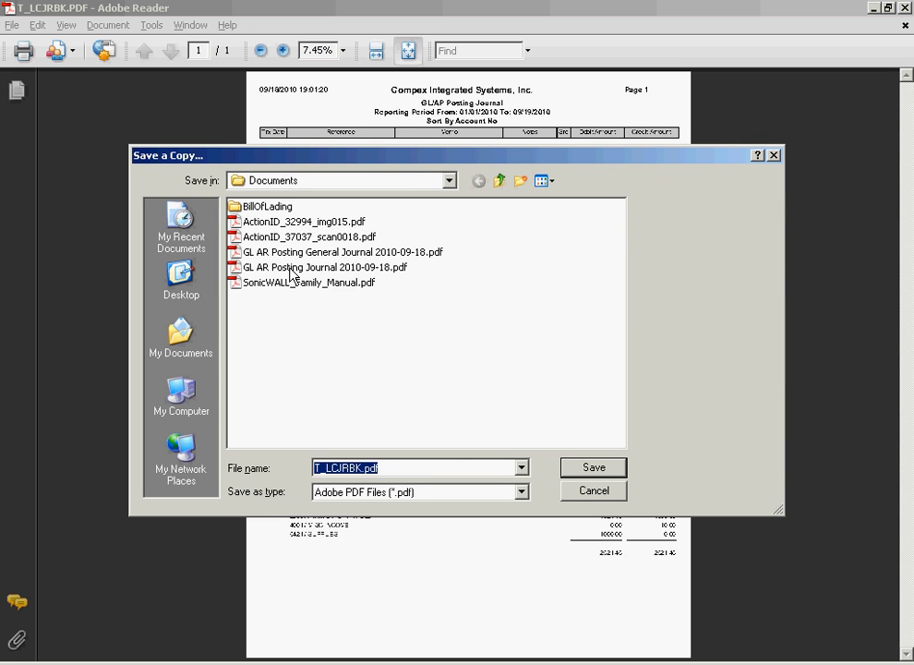
left_click(293, 268)
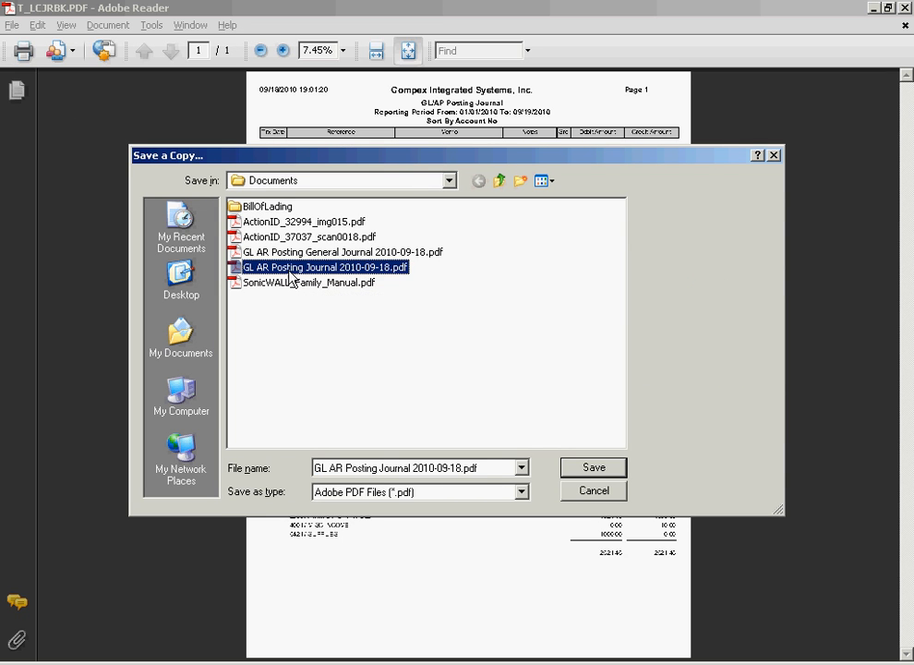
left_click(334, 468)
key("Left")
key("Left")
key("Left")
key("Left")
key("Left")
key("Left")
key("Left")
key("Left")
key("Left")
key("Left")
key("Left")
key("Left")
key("Left")
key("Left")
key("Left")
key("Left")
key("Left")
key("Left")
key("Left")
key("Left")
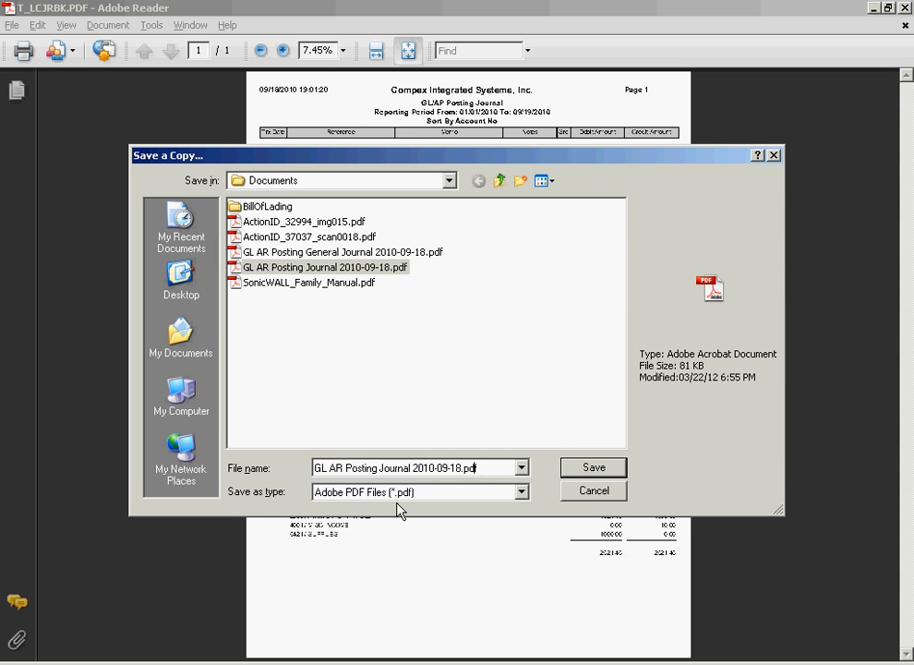
key("BackSpace")
type("P")
key("Return")
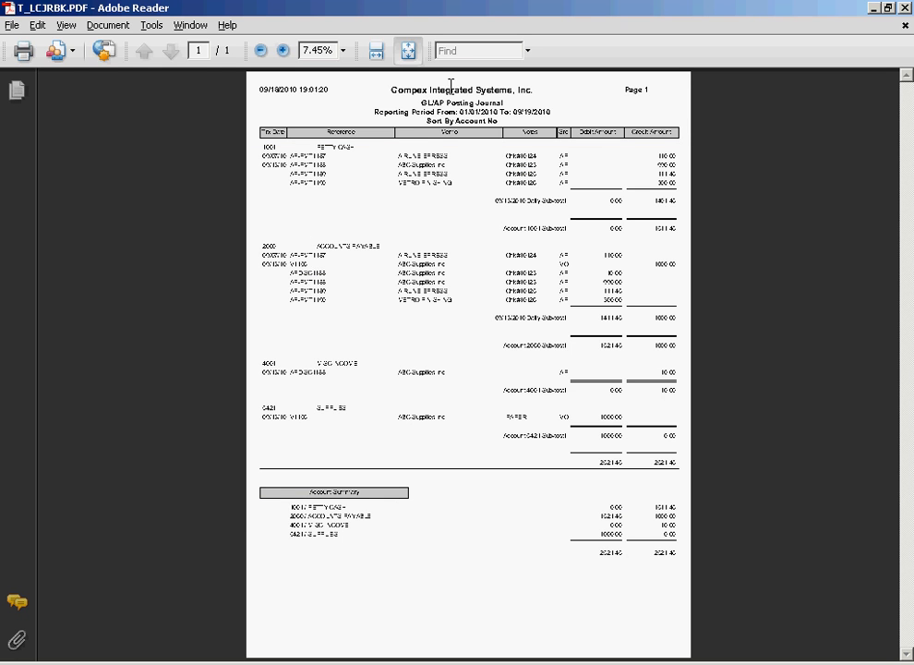
left_click(906, 8)
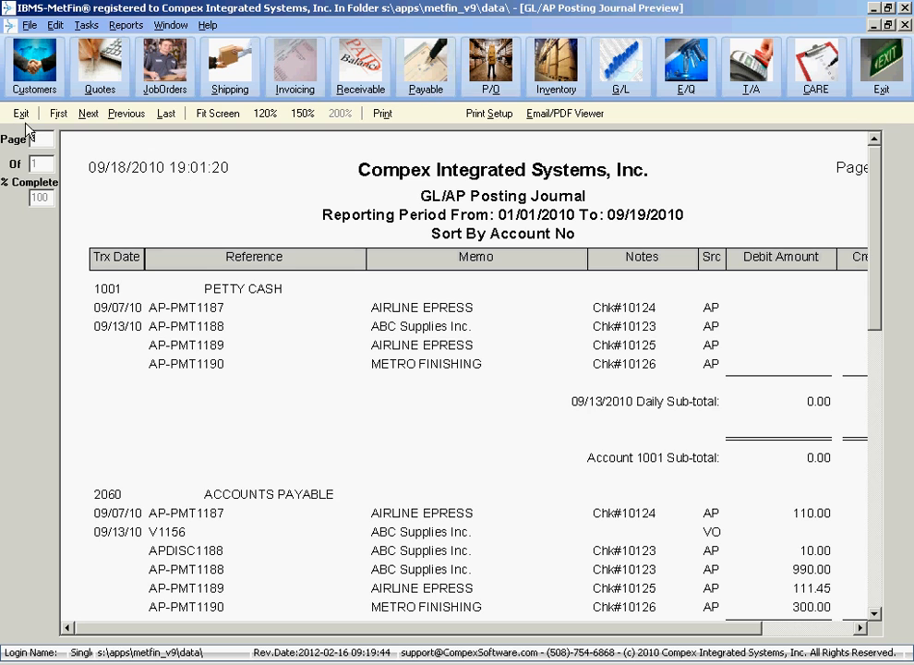
Step: Close the GL/AP Posting Journal preview, leave the AP posting procedure, and open General Journal Entries
left_click(26, 120)
left_click(451, 382)
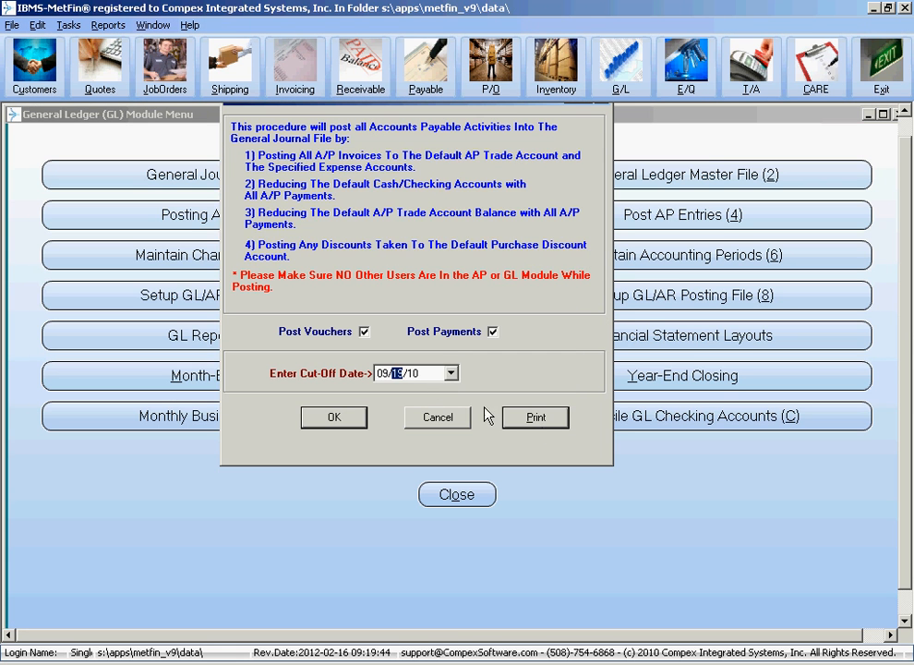
left_click(458, 425)
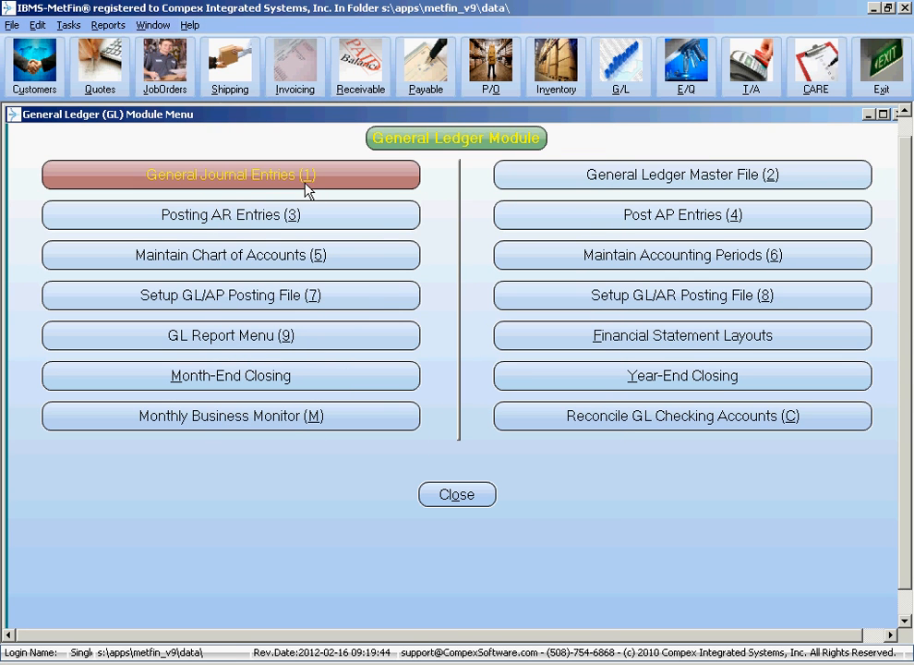
left_click(308, 189)
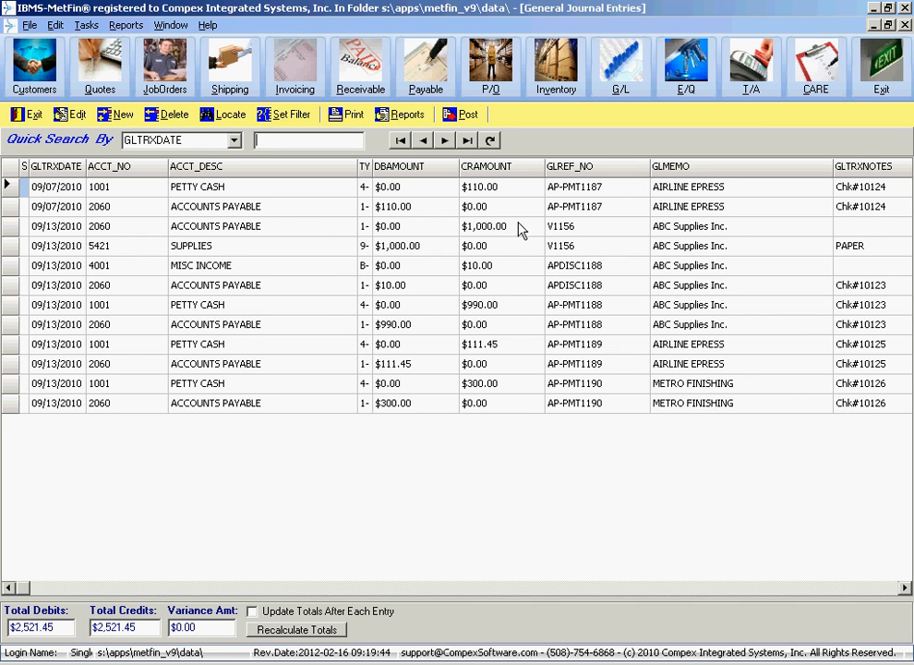
Step: Examine the account numbers and the voucher and payment reference numbers of the posted AP journal entries
left_click(130, 209)
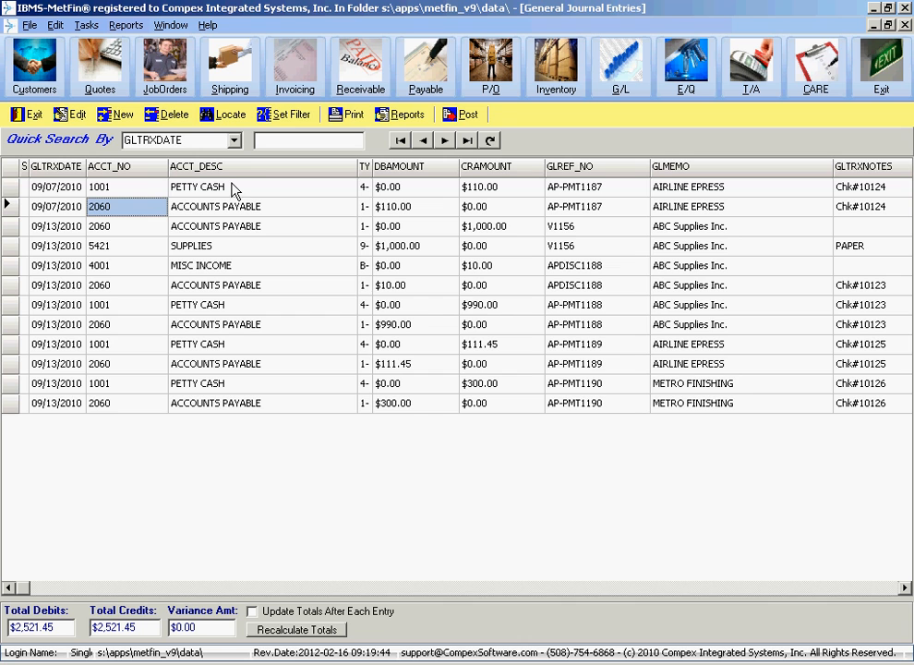
left_click(139, 190)
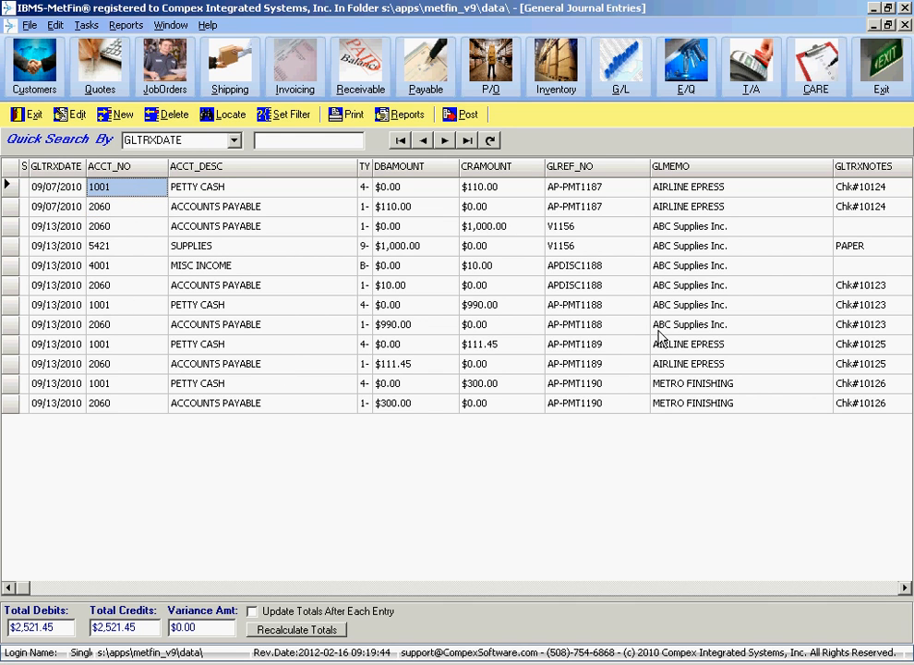
left_click(904, 588)
left_click(904, 588)
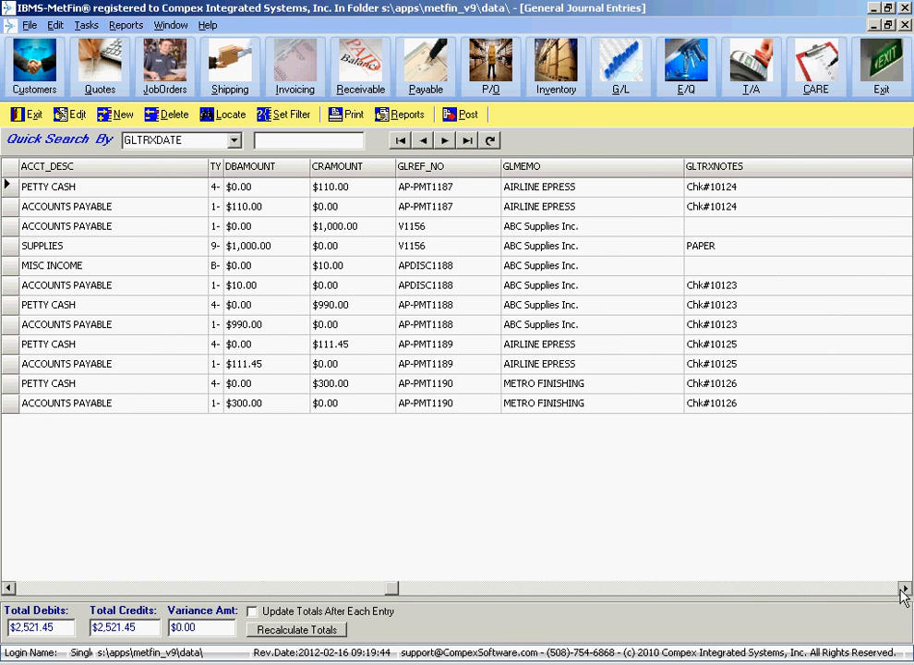
left_click(904, 590)
left_click(368, 292)
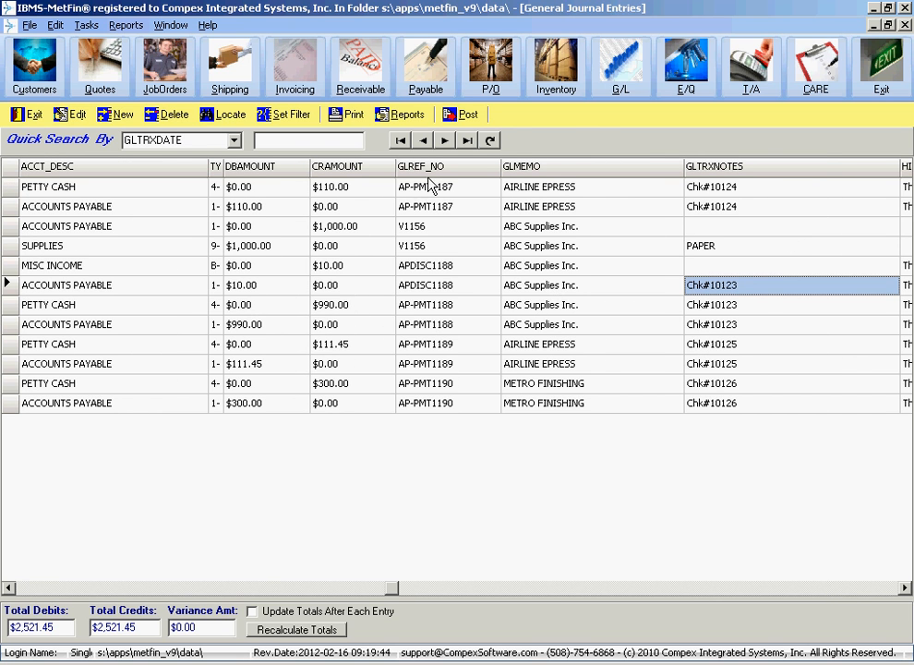
left_click(423, 231)
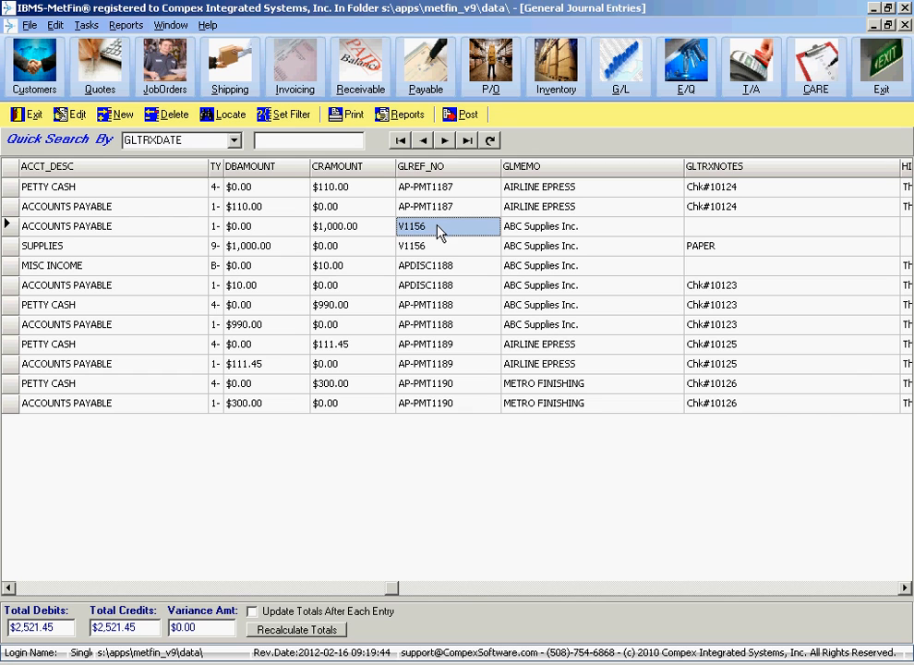
left_click(444, 251)
left_click(456, 207)
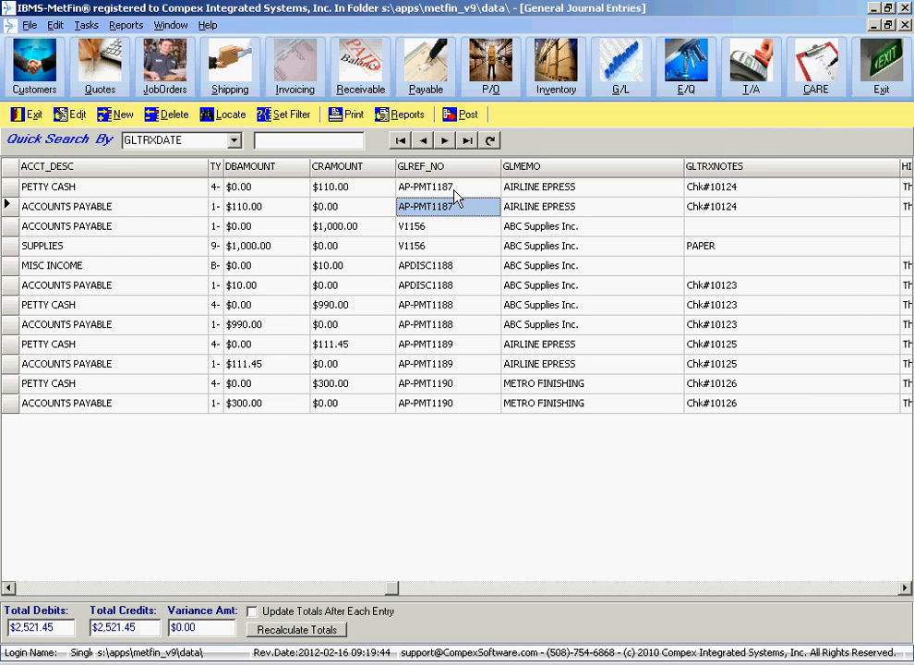
Step: Review the entries' check number notes and source columns, and compare the total debits, total credits and variance amount
left_click(729, 188)
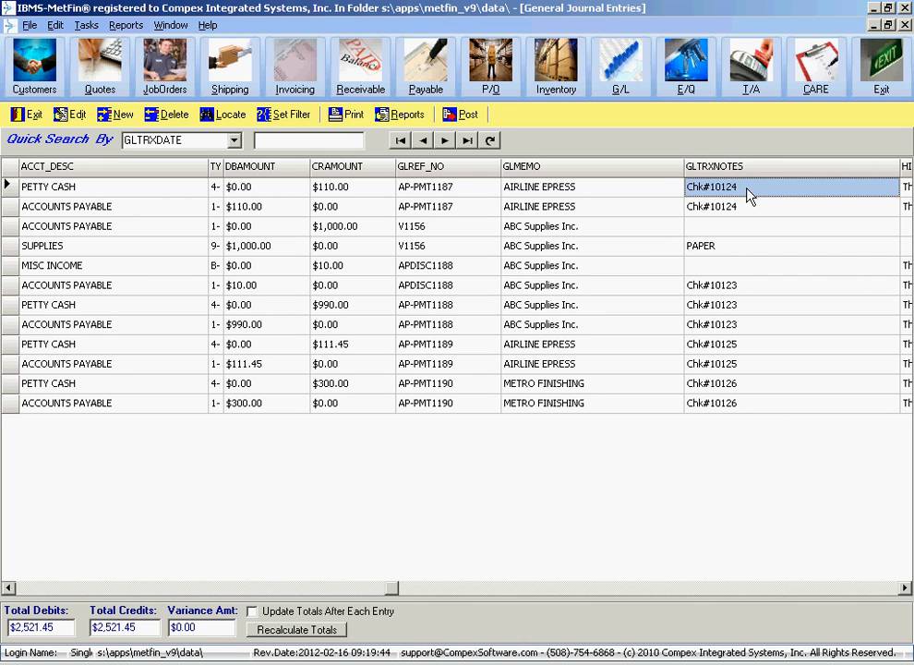
left_click(729, 305)
left_click(729, 344)
left_click(730, 403)
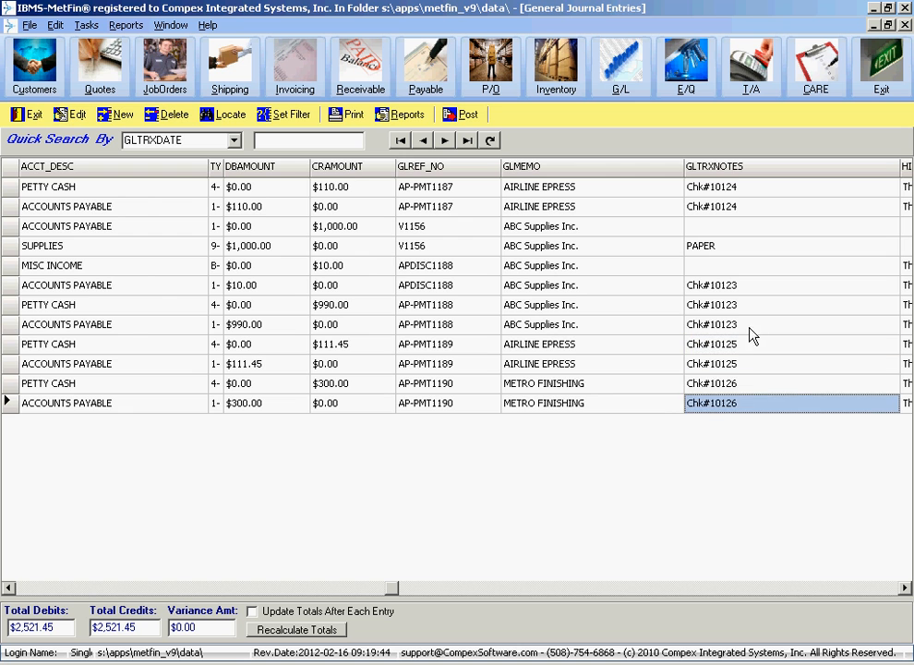
left_click(905, 588)
left_click(904, 588)
left_click(905, 588)
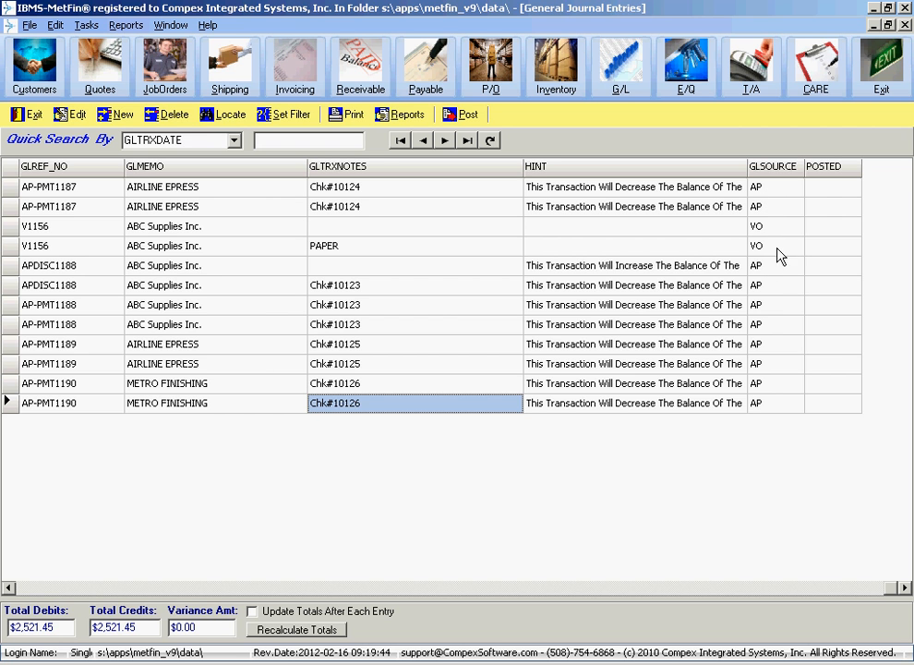
left_click(9, 588)
left_click_drag(10, 588, 10, 588)
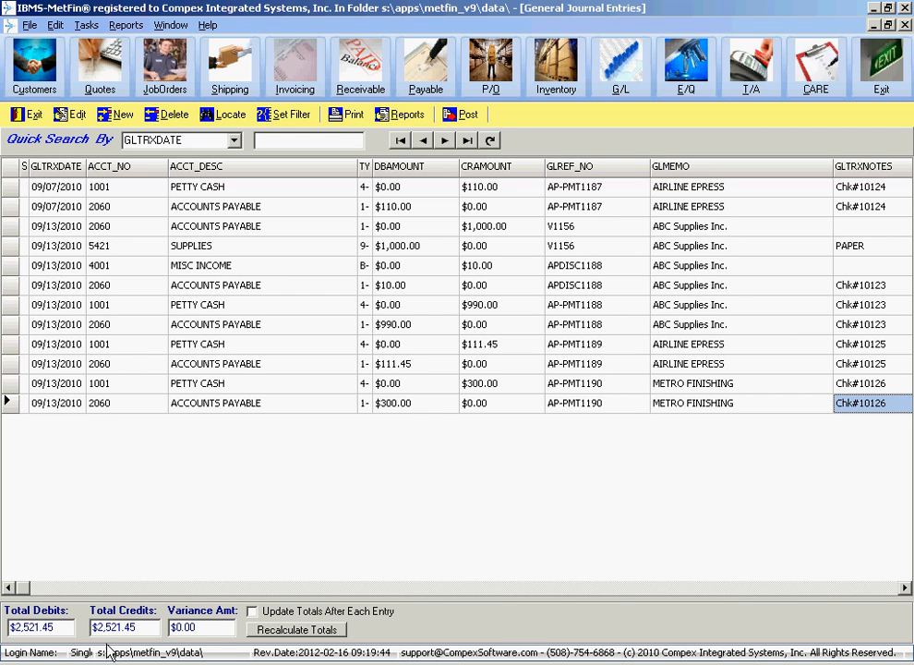
left_click_drag(61, 627, 8, 627)
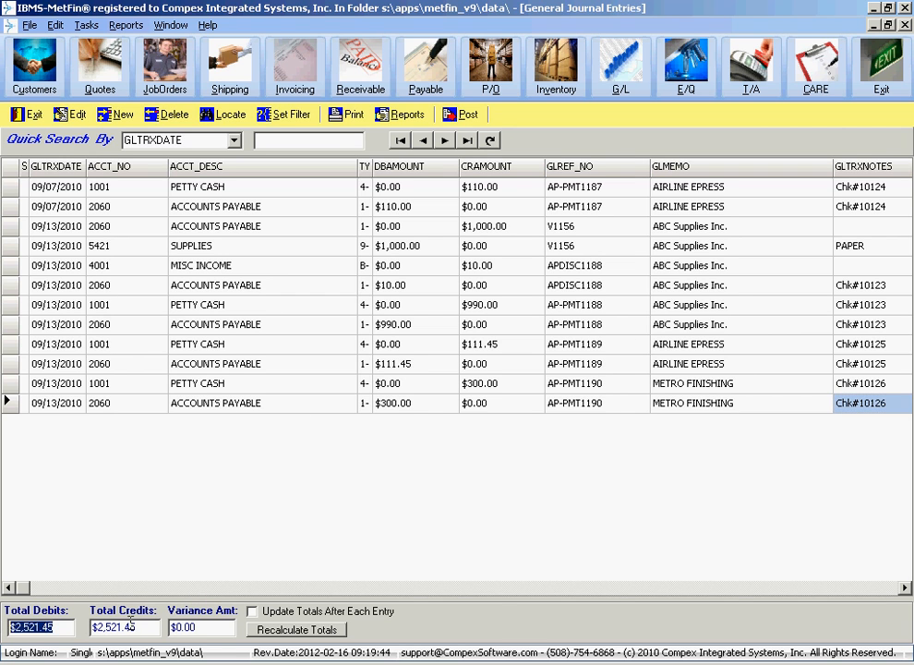
left_click_drag(153, 627, 92, 627)
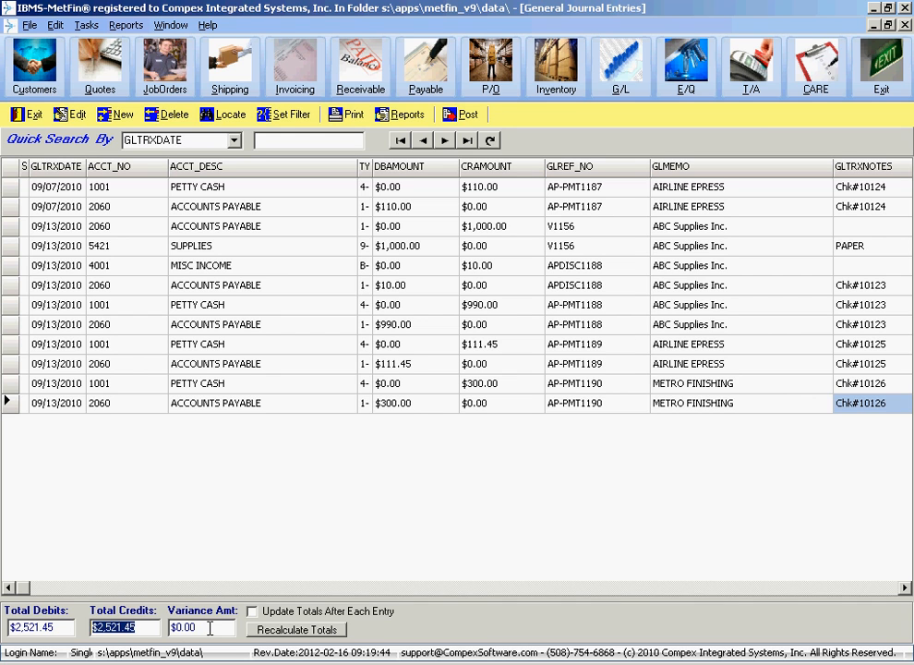
left_click_drag(209, 626, 170, 627)
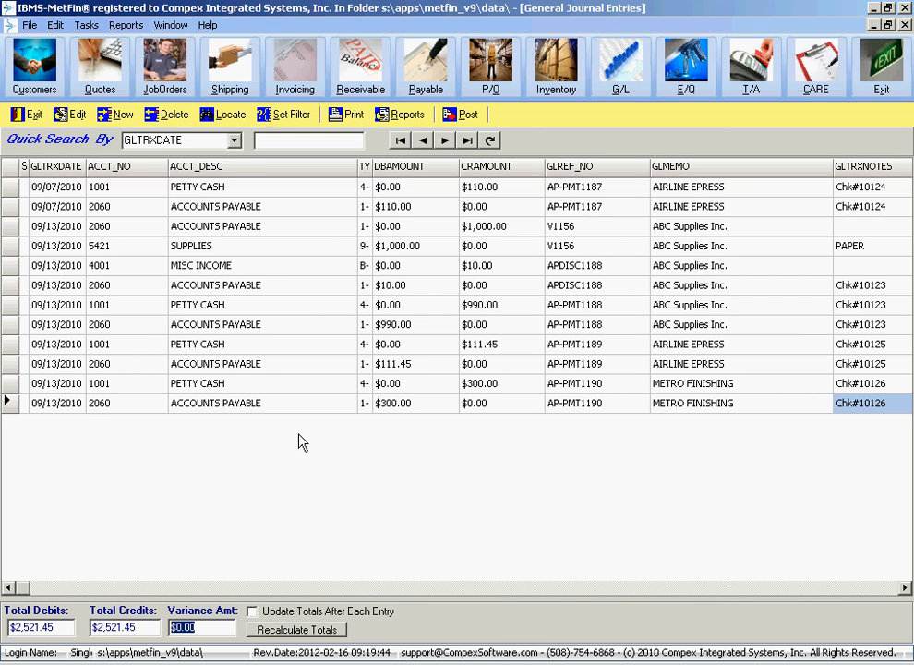
Step: Start posting the journal entries, choose to print the posting journal, and preview it for 01/01/10 to 09/30/10, reviewing through the account summary
left_click(470, 120)
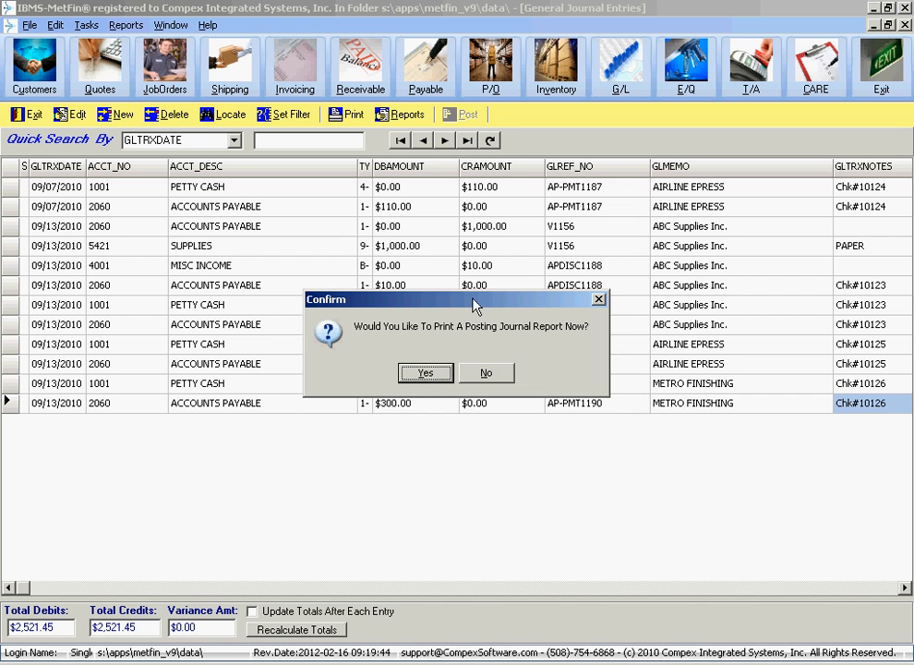
left_click_drag(466, 300, 481, 197)
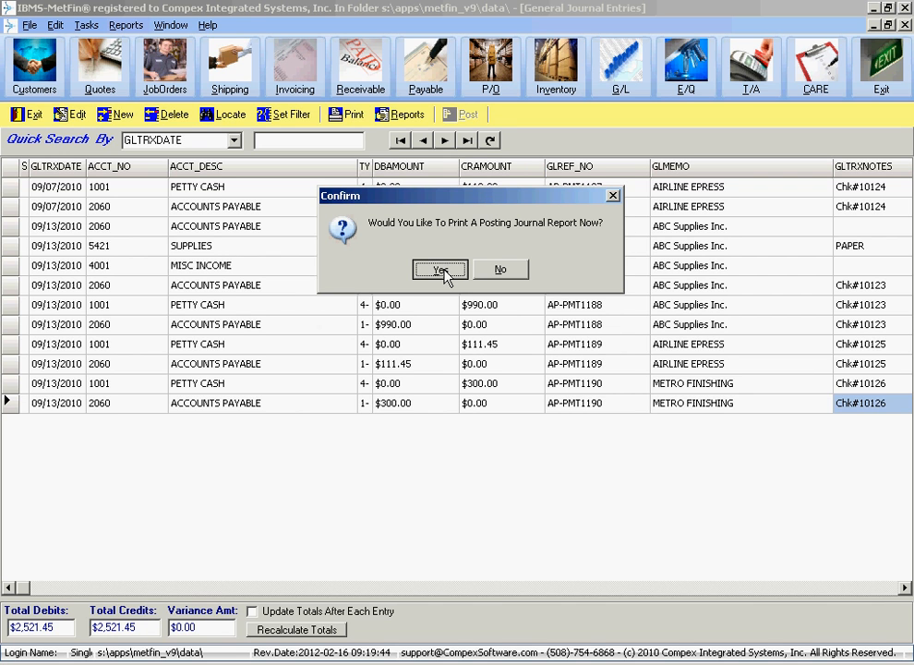
left_click(441, 269)
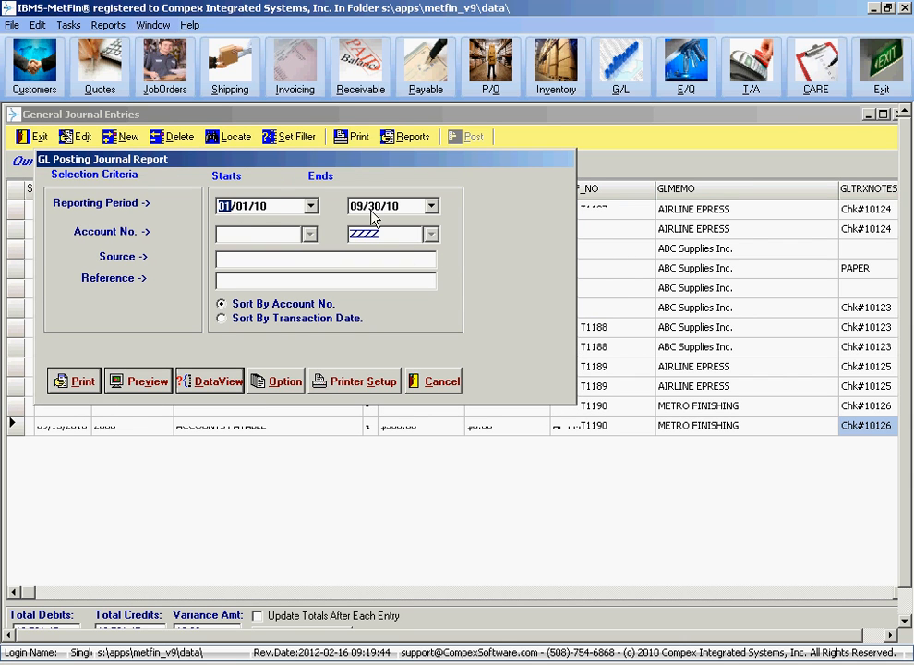
left_click(155, 389)
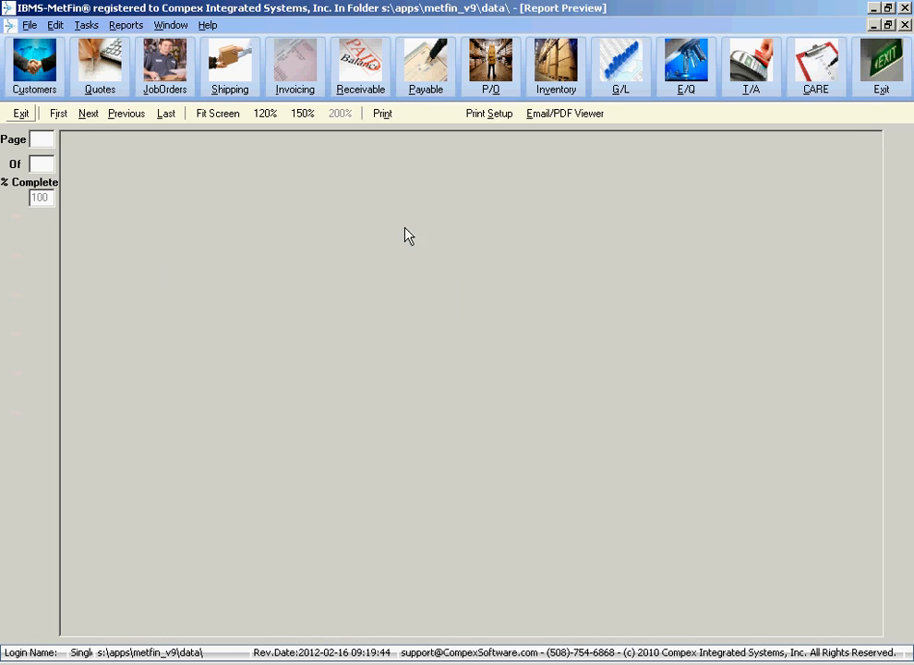
scroll(411, 220, "down", 1)
scroll(381, 178, "down", 15)
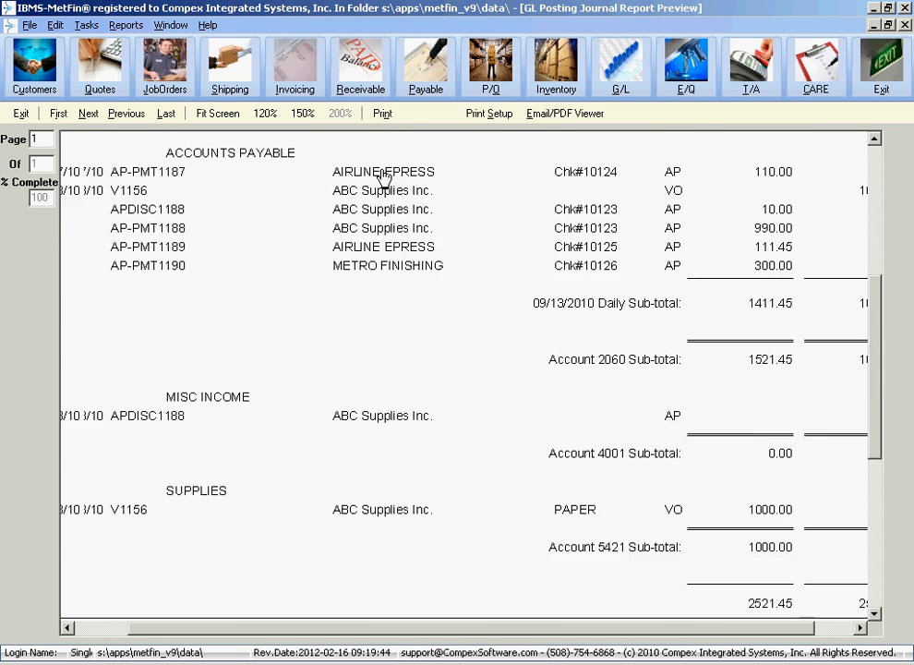
scroll(470, 388, "down", 1)
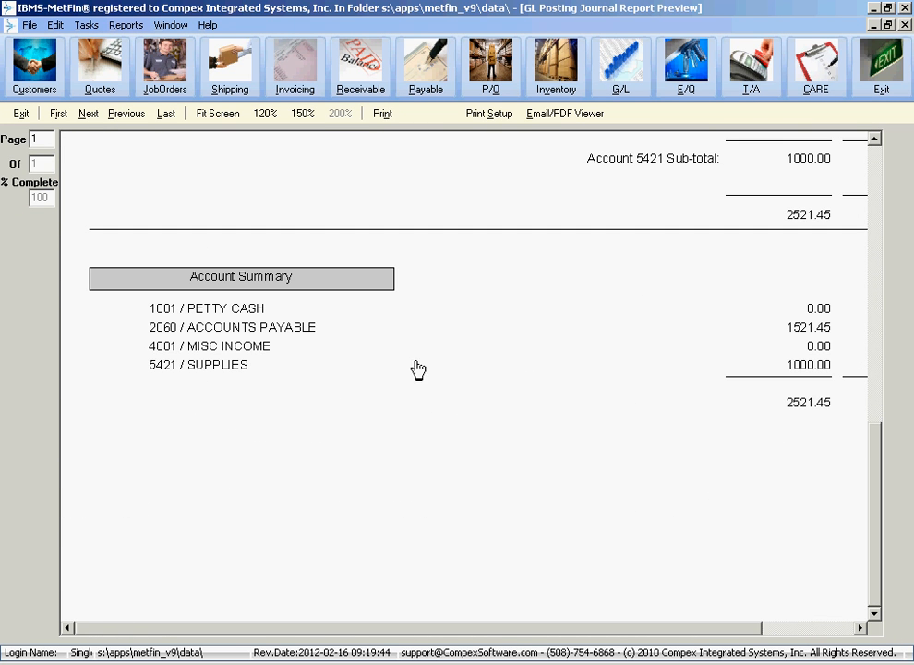
left_click_drag(823, 252, 429, 300)
left_click_drag(571, 224, 750, 175)
left_click_drag(475, 322, 447, 465)
Step: Export the report to PDF, save a copy as GL AP Posting General Journal 2010-09-18.pdf, and close Adobe Reader and the report preview
left_click(557, 115)
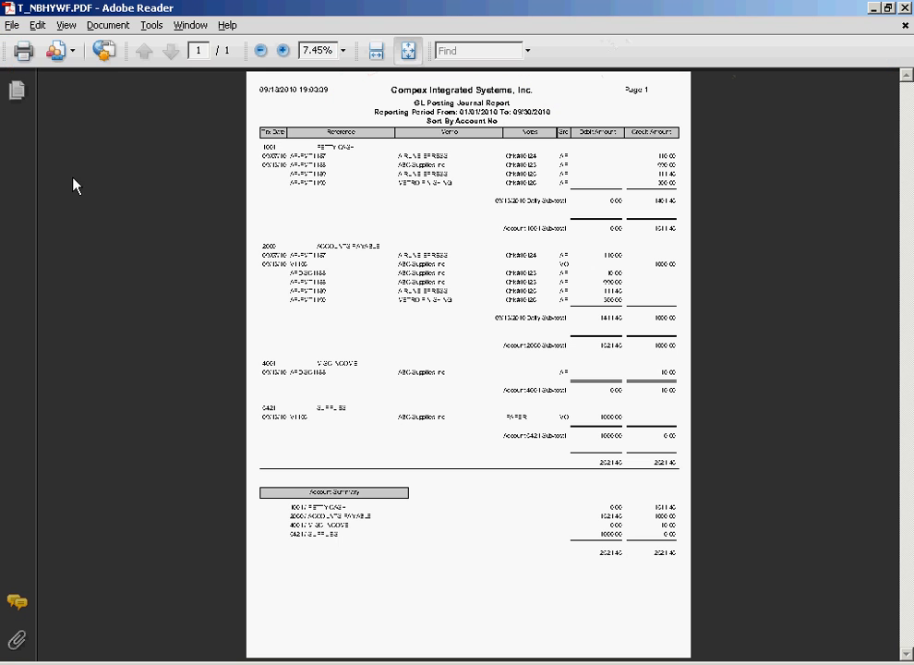
left_click(13, 25)
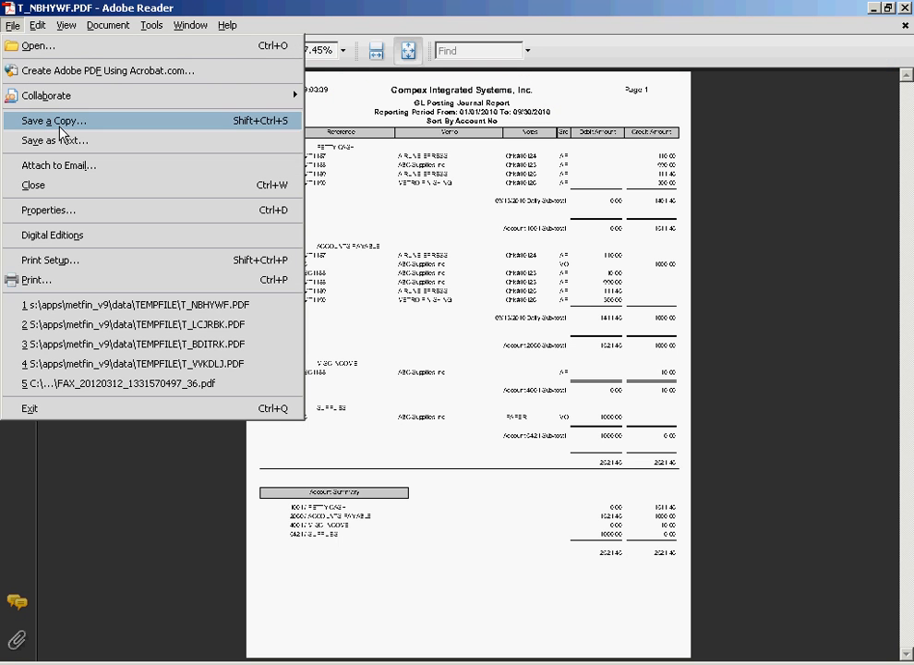
left_click(51, 121)
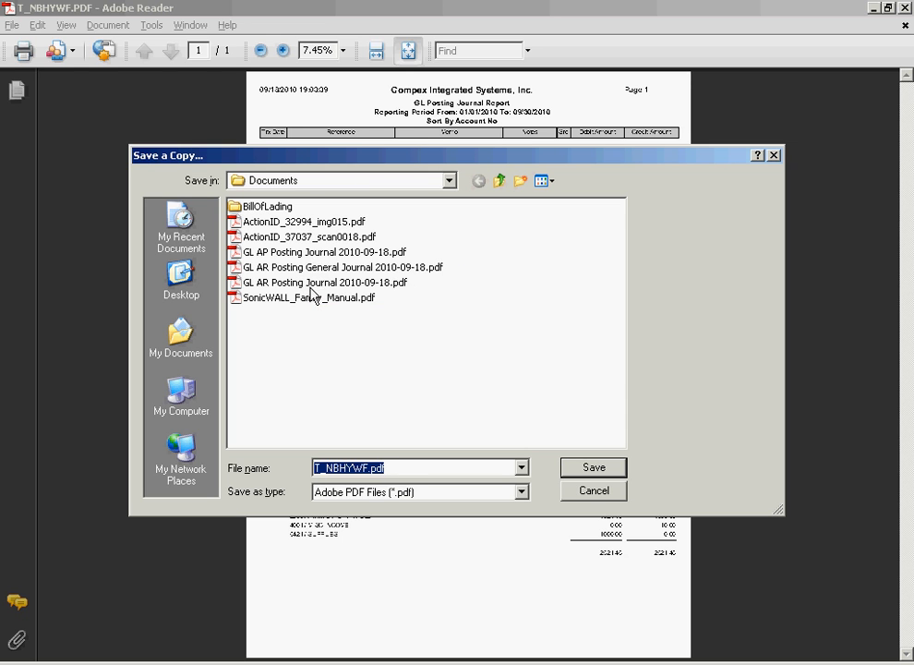
left_click(309, 266)
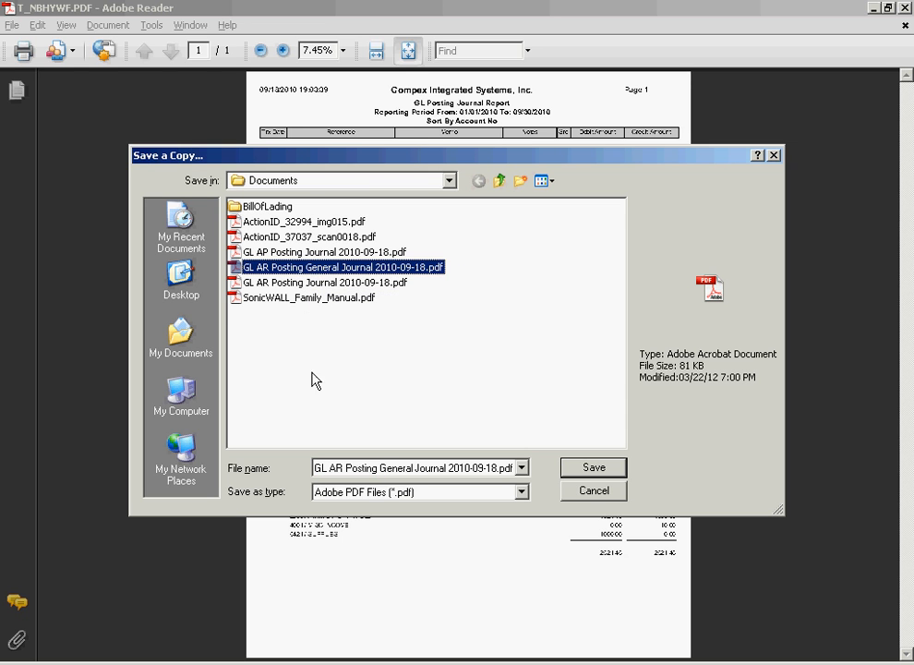
left_click(342, 469)
left_click(342, 467)
key("BackSpace")
type("P")
key("Return")
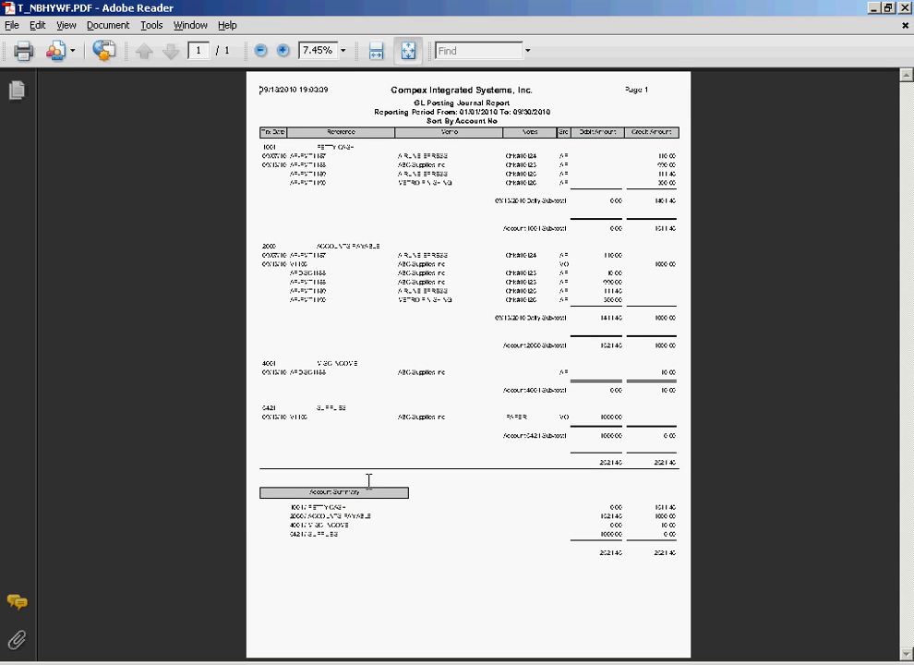
left_click(906, 9)
left_click(22, 114)
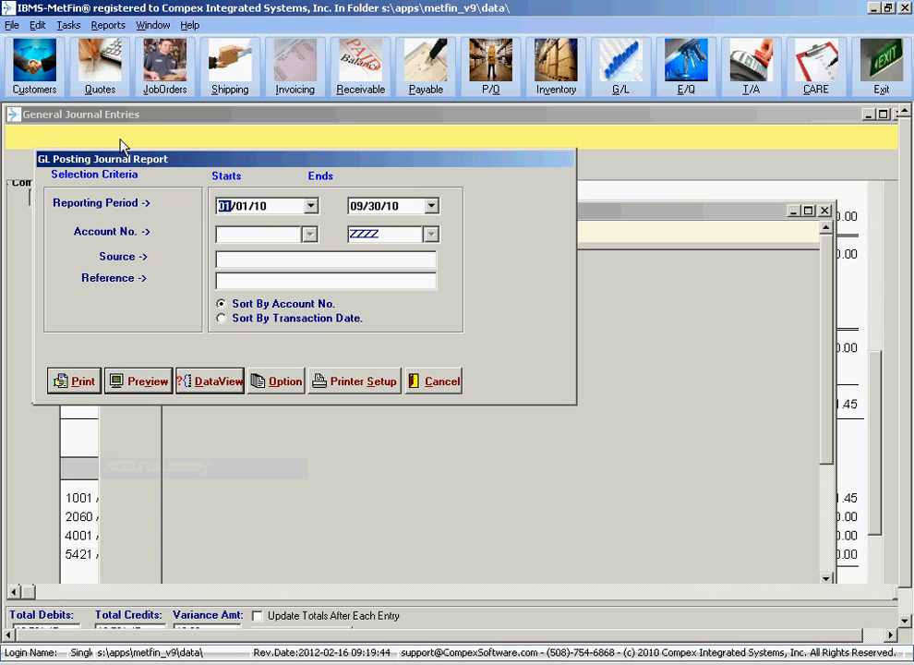
Step: Close the posting journal report, finish posting the AP batch to the general ledger, and return to the General Ledger module menu
left_click(476, 378)
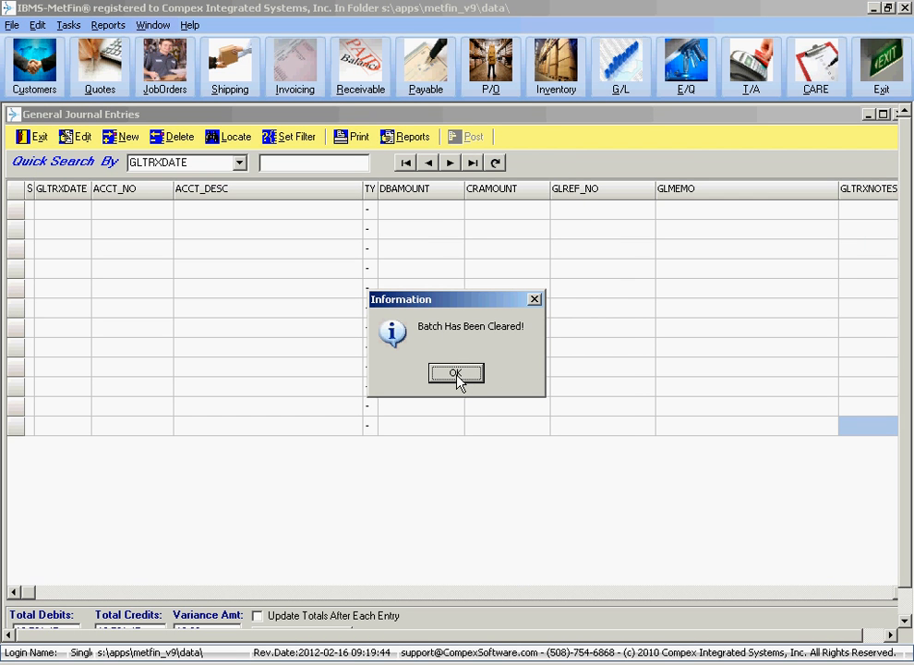
left_click(457, 375)
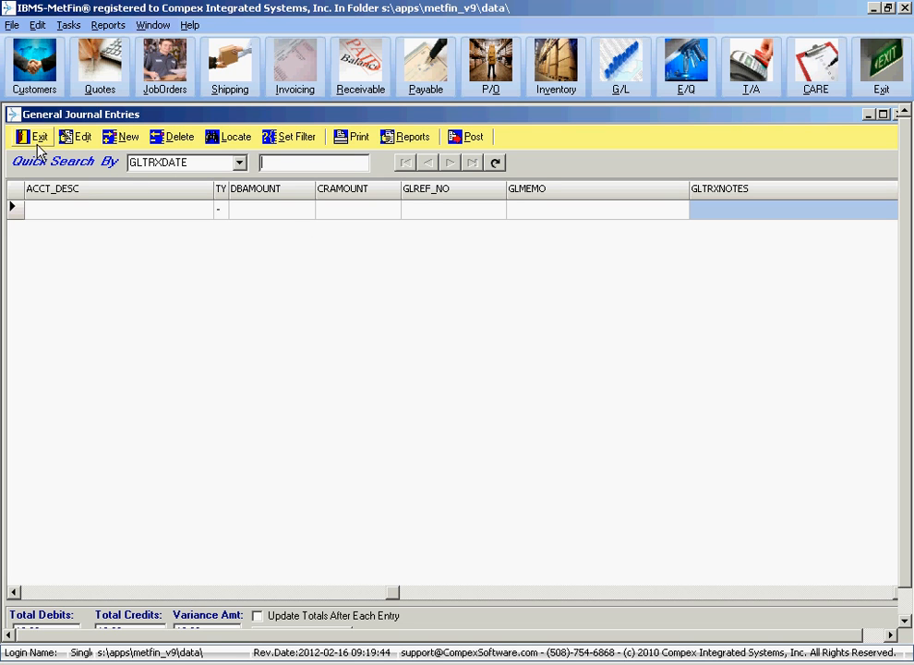
left_click(90, 212)
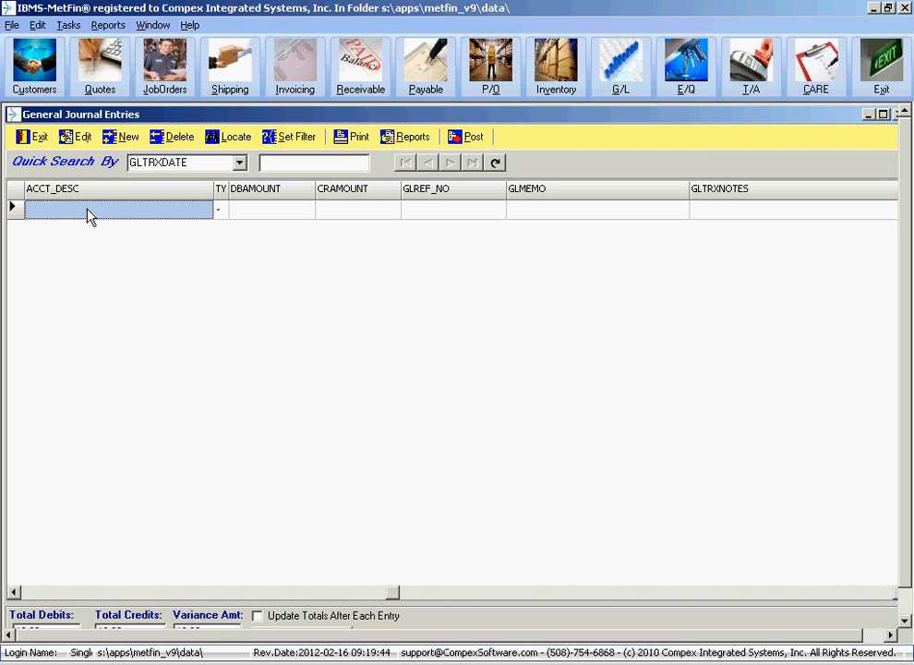
left_click(37, 136)
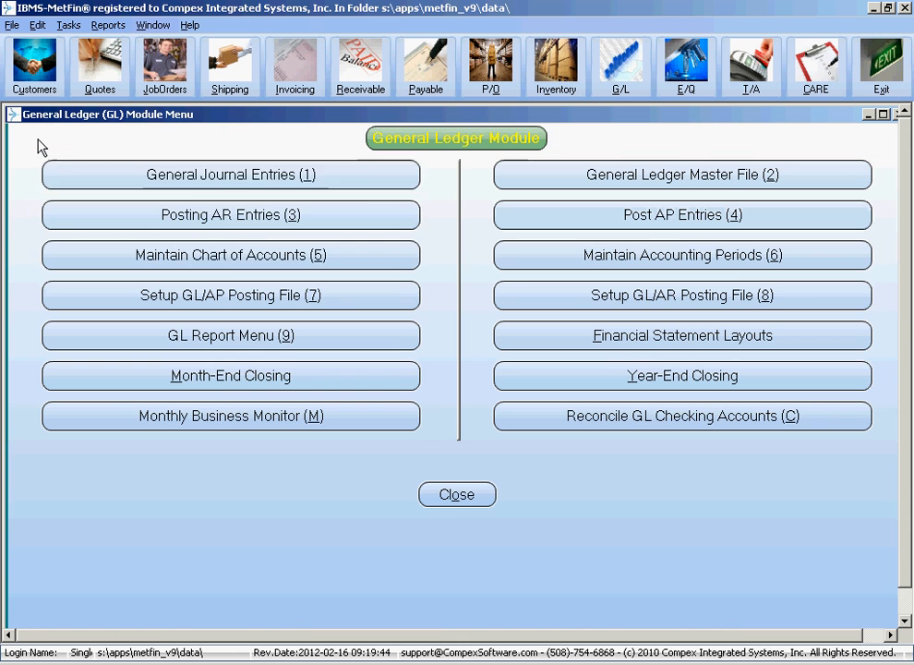
Step: Open General Journal Entries and add a manual entry for the Regular Checking account with a debit of $4,000.00, leaving reference and memo blank
left_click(307, 184)
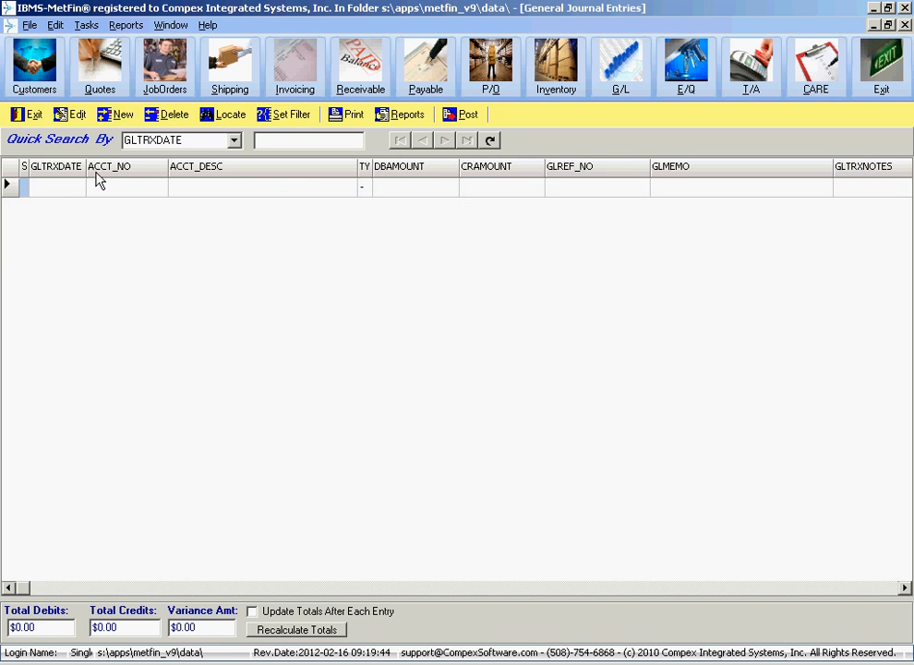
left_click(123, 116)
left_click(123, 188)
left_click(156, 187)
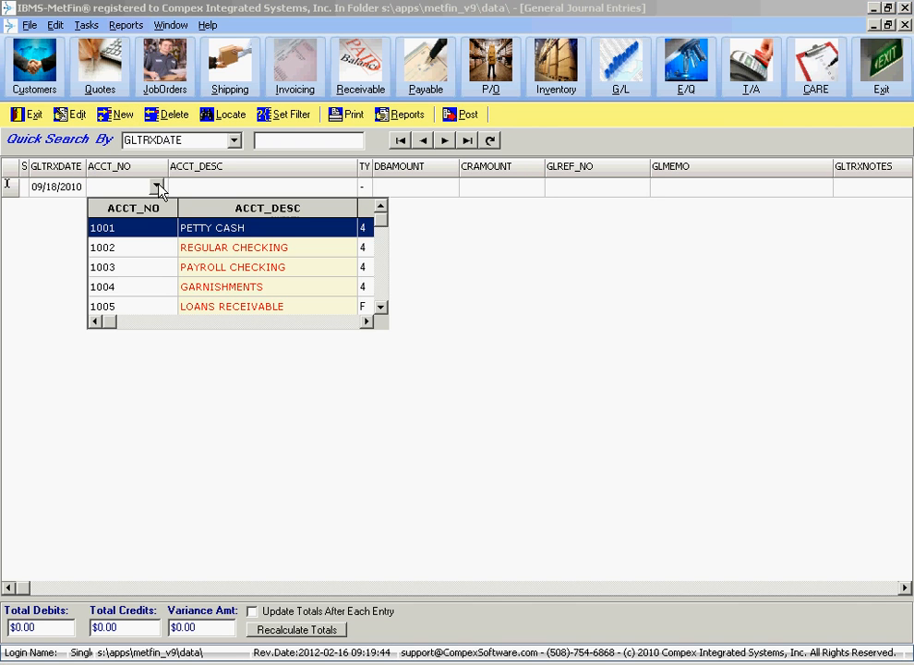
left_click(137, 250)
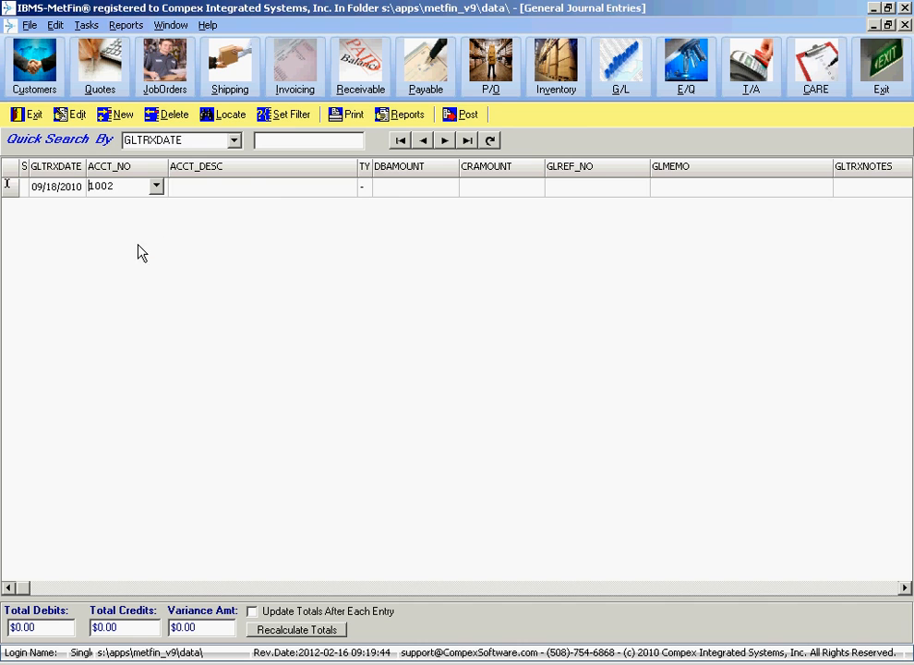
key("Tab")
left_click(438, 190)
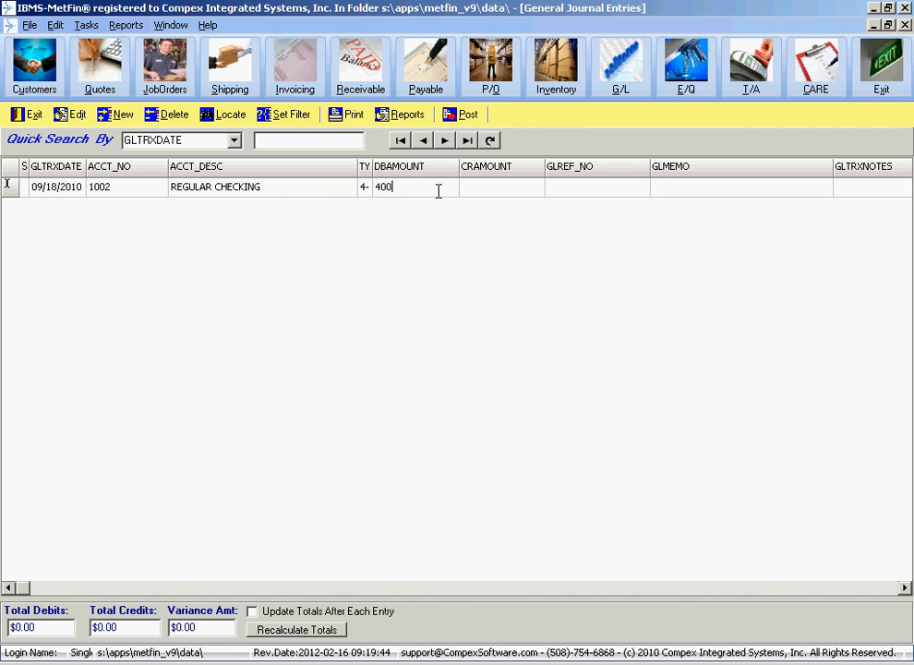
key("Tab")
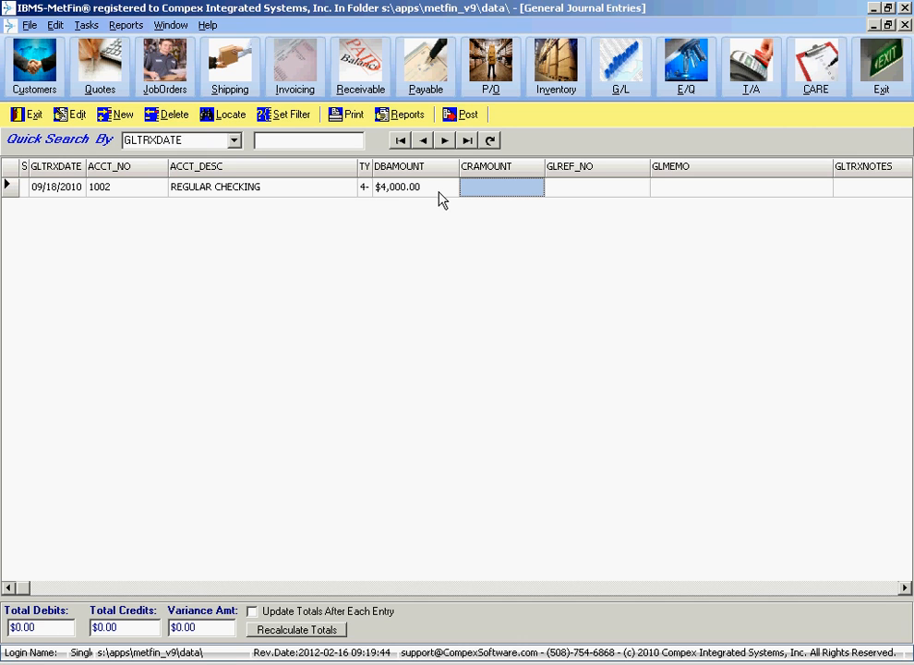
left_click(579, 189)
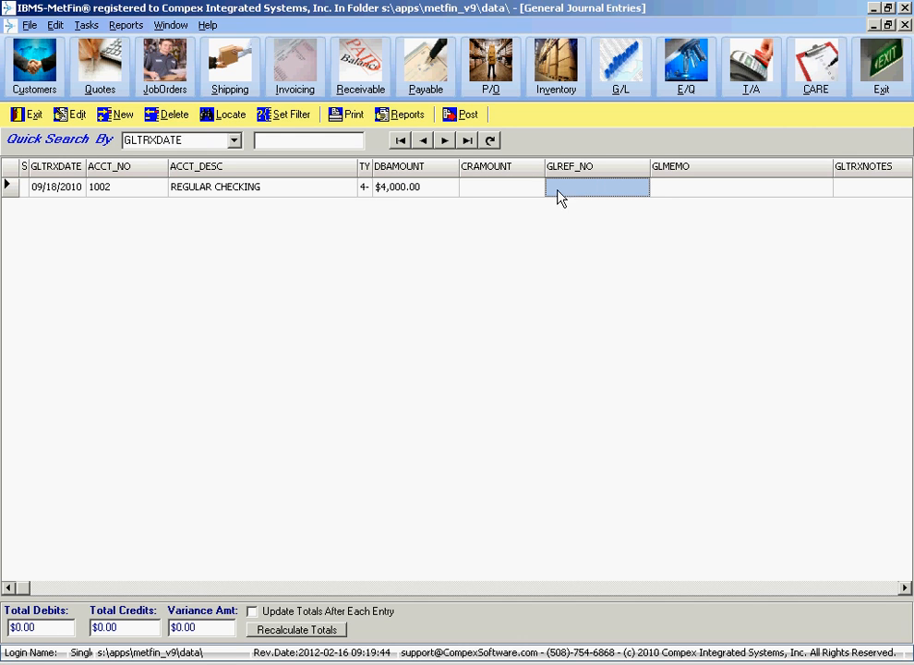
left_click(729, 193)
left_click(730, 187)
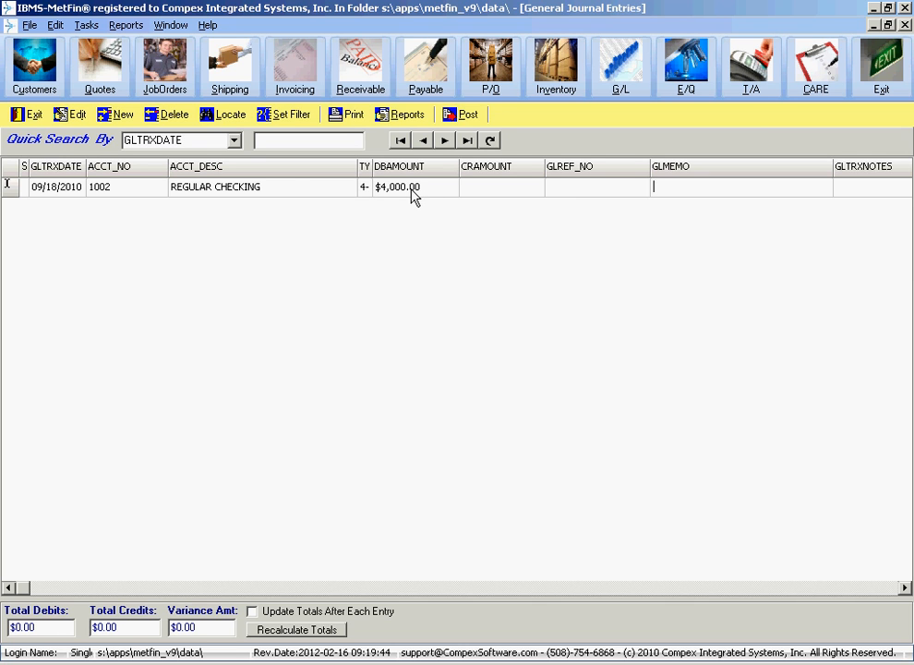
Step: Add a second journal entry for the Outside Work account with a credit of $4,000.00, and recalculate the journal totals
left_click(117, 117)
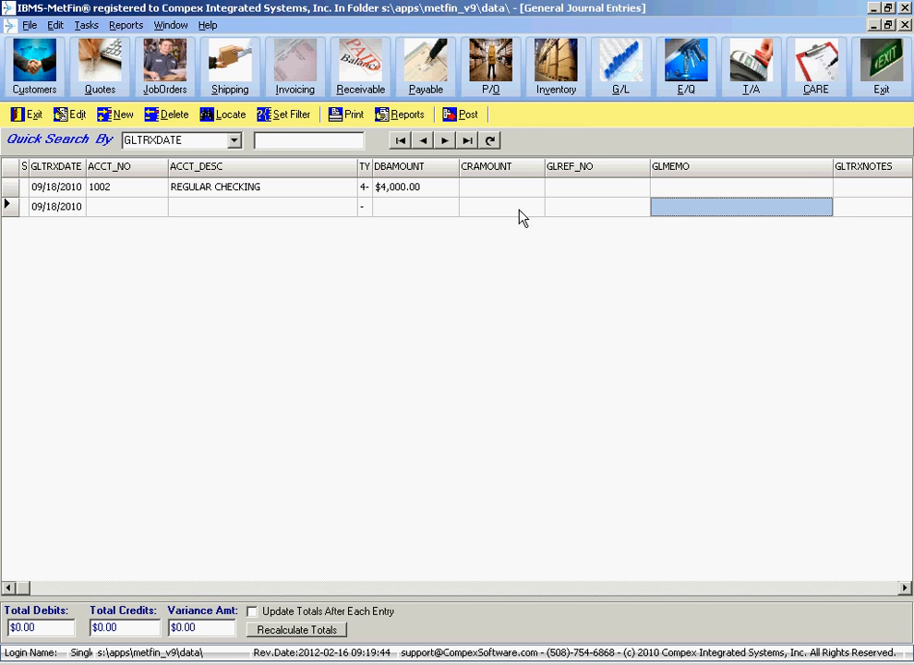
left_click(140, 216)
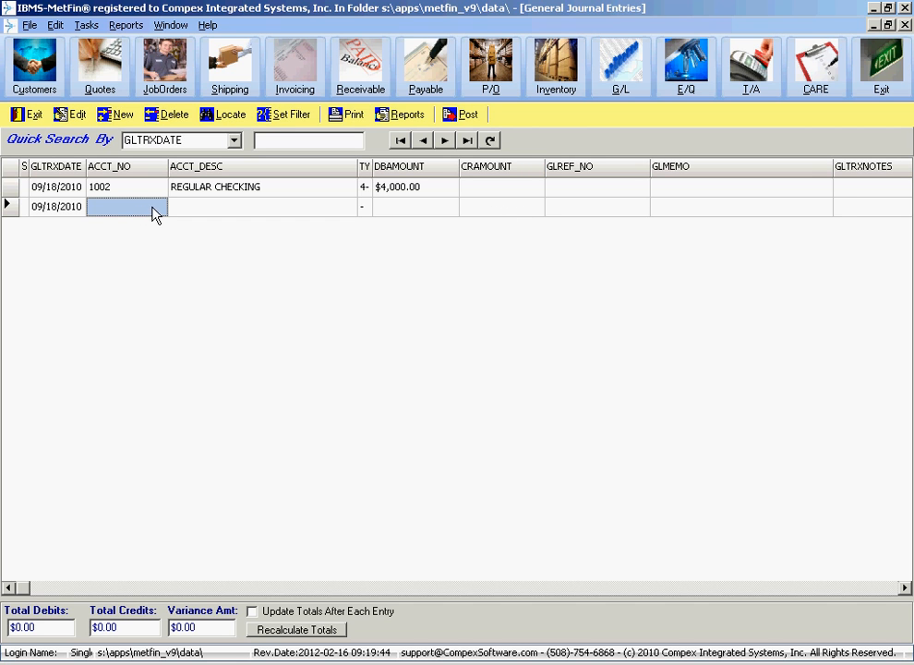
left_click(155, 207)
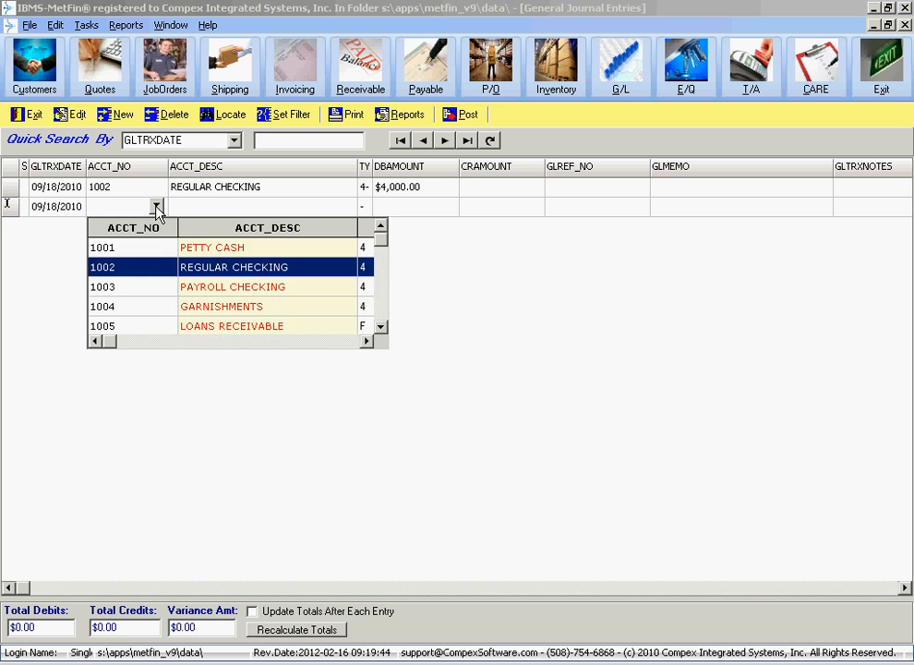
left_click(381, 329)
left_click(382, 326)
left_click(381, 327)
left_click(381, 328)
left_click(381, 327)
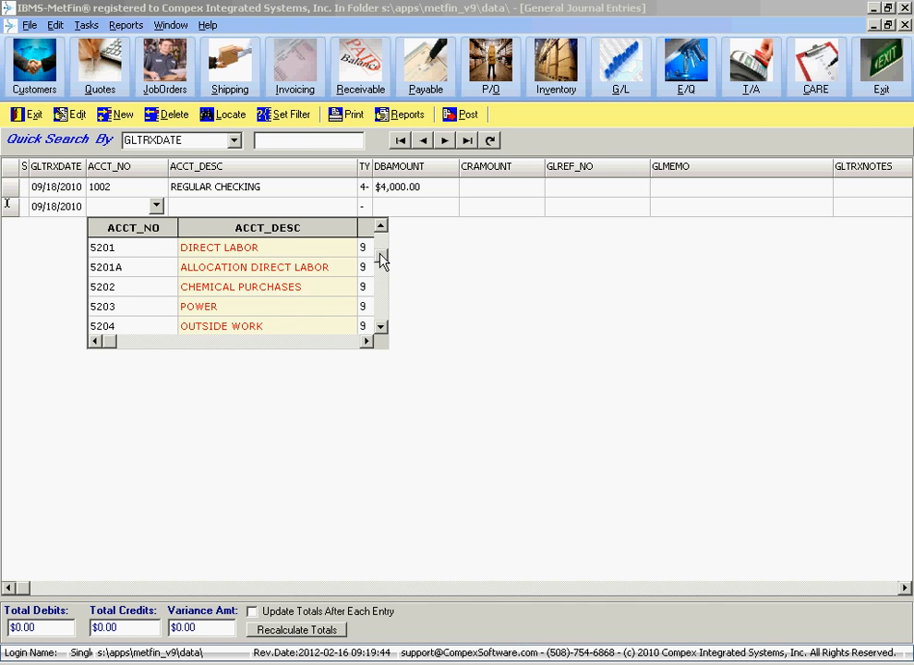
left_click_drag(381, 251, 377, 265)
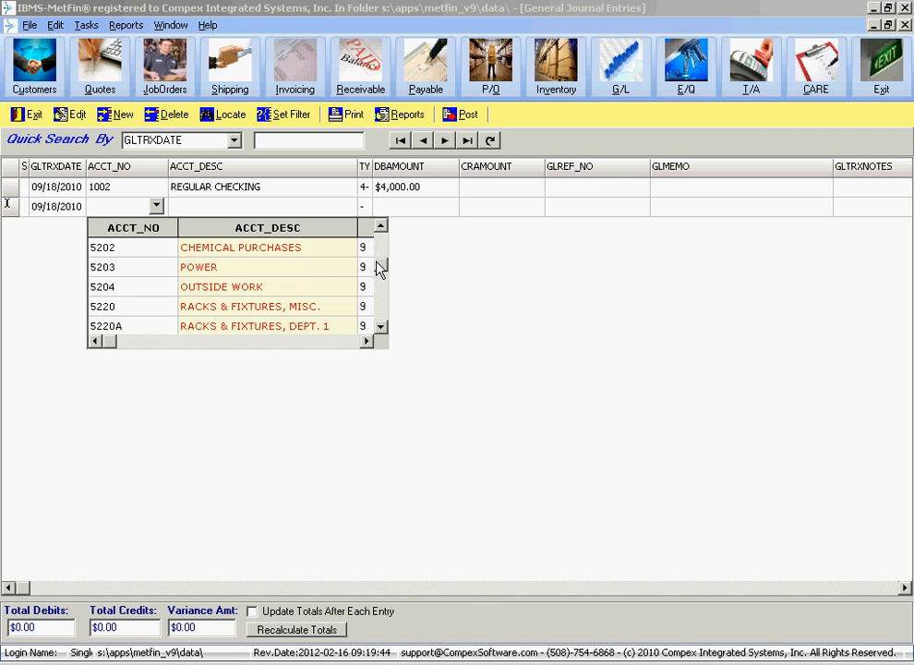
left_click(245, 298)
key("Tab")
key("Tab")
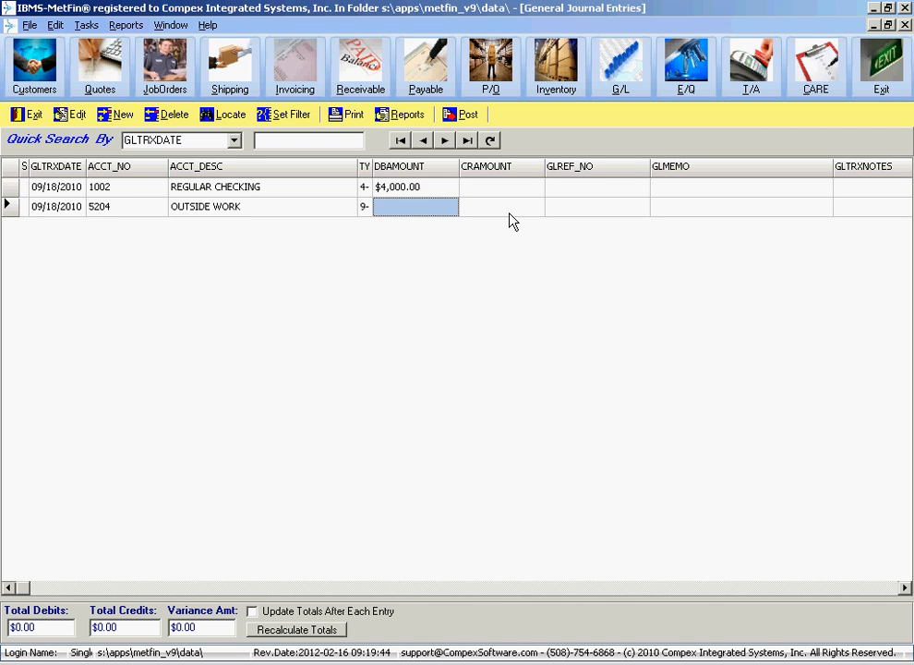
type("4000")
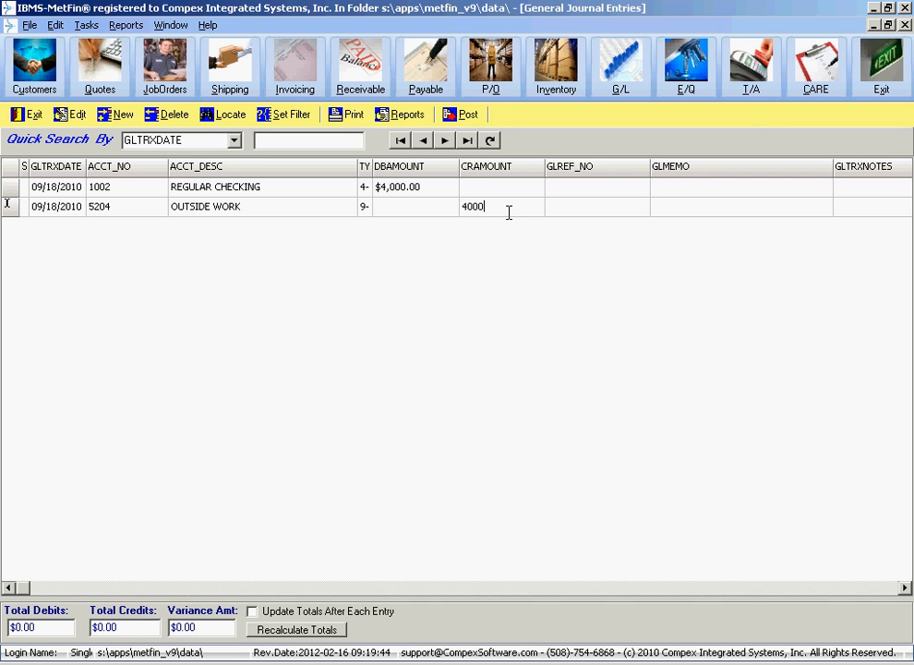
key("Tab")
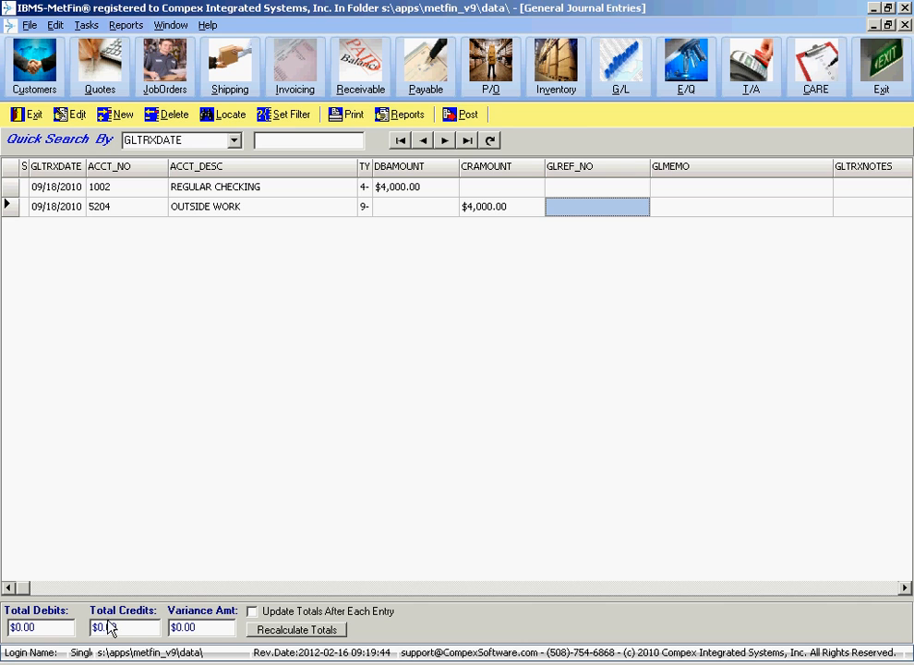
left_click(287, 630)
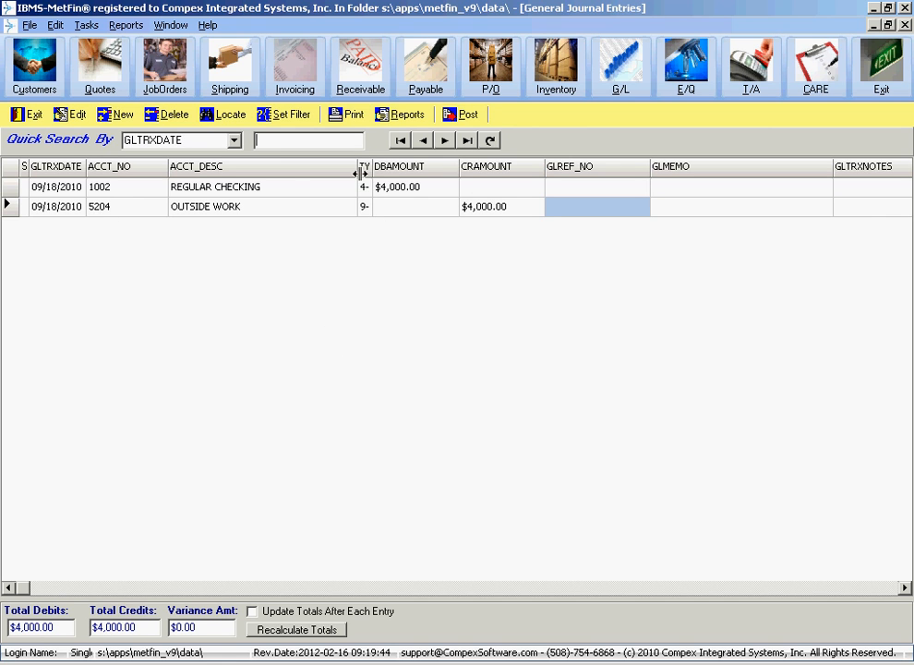
Step: Start posting the manual entries, choose to print the posting journal, and preview it for 01/01/10 to 09/30/10, reviewing through the account summary
left_click(468, 121)
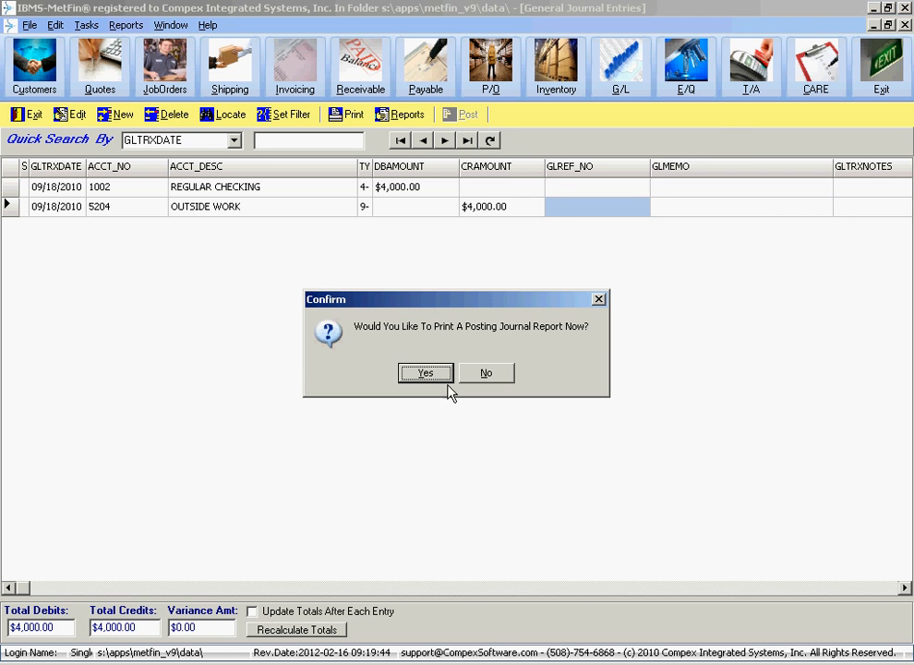
left_click(427, 373)
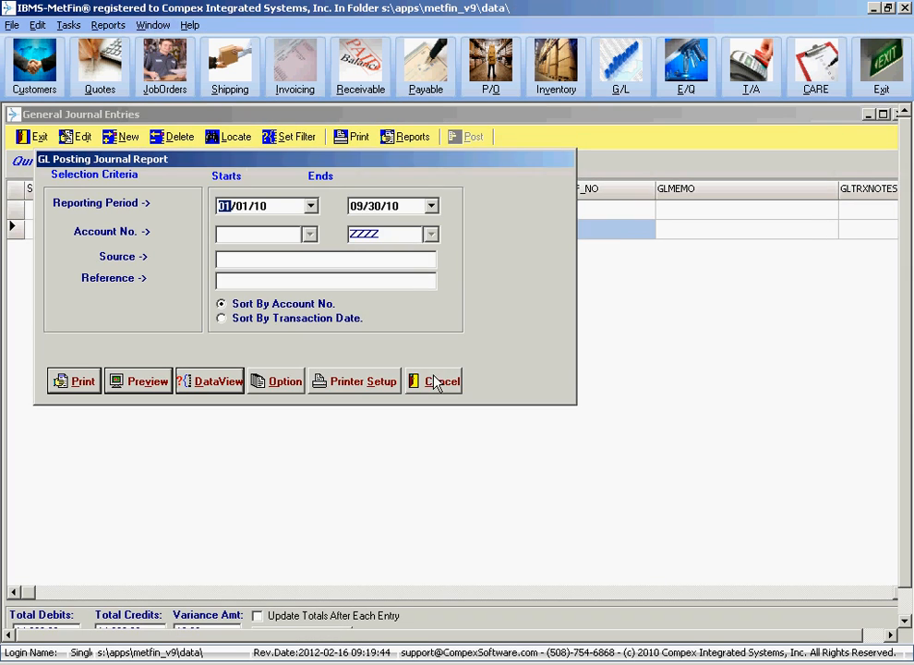
left_click(153, 382)
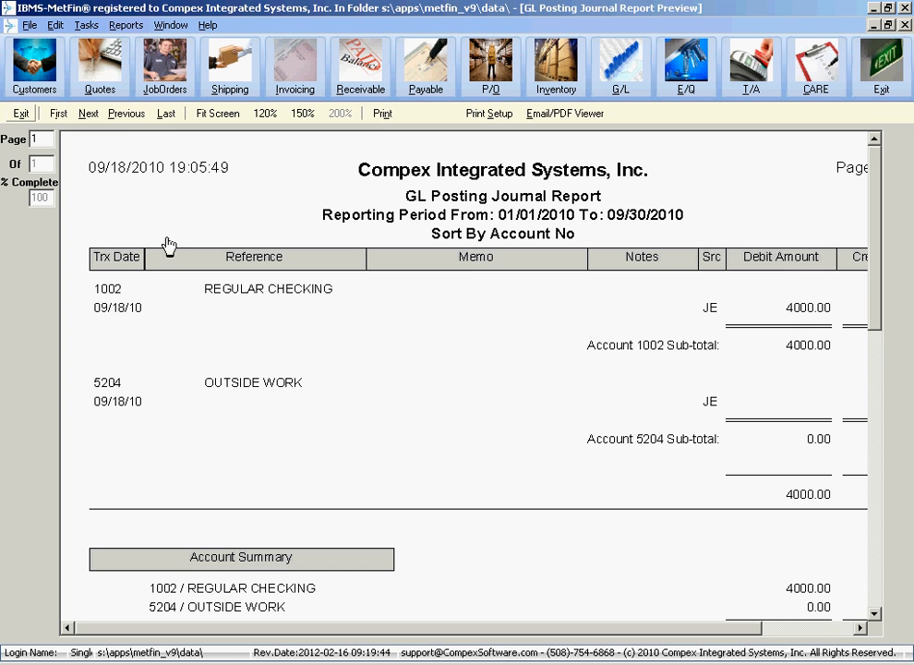
scroll(391, 551, "down", 3)
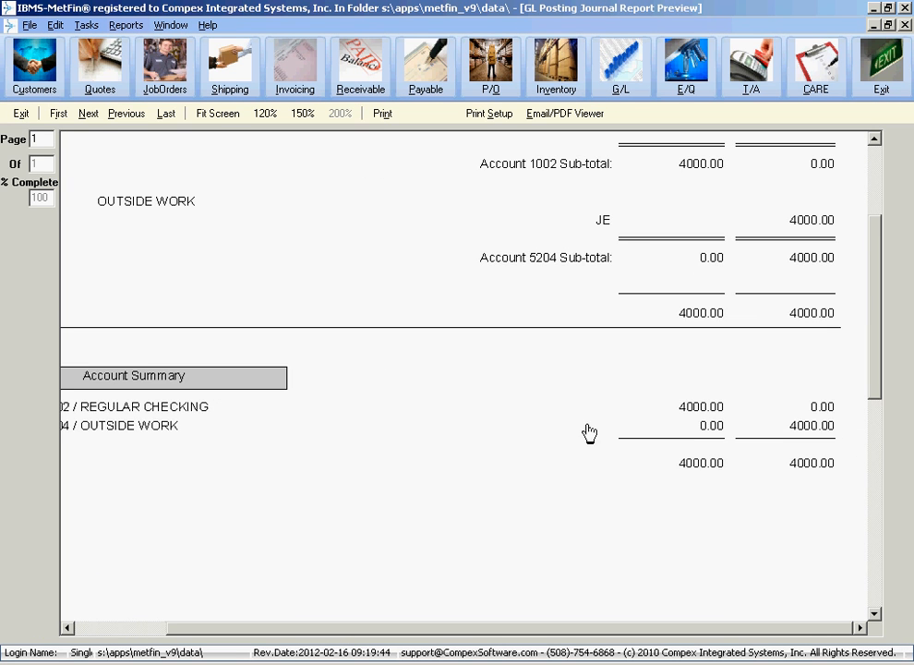
left_click_drag(863, 462, 754, 458)
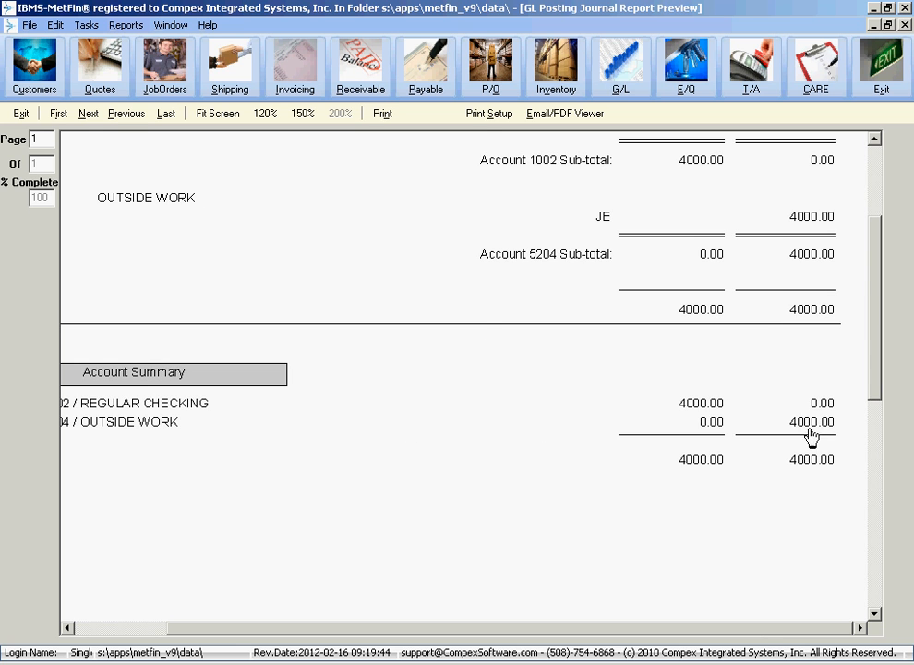
Step: Close the report preview and criteria, complete the posting of the manual journal batch, and exit the general journal
left_click(19, 113)
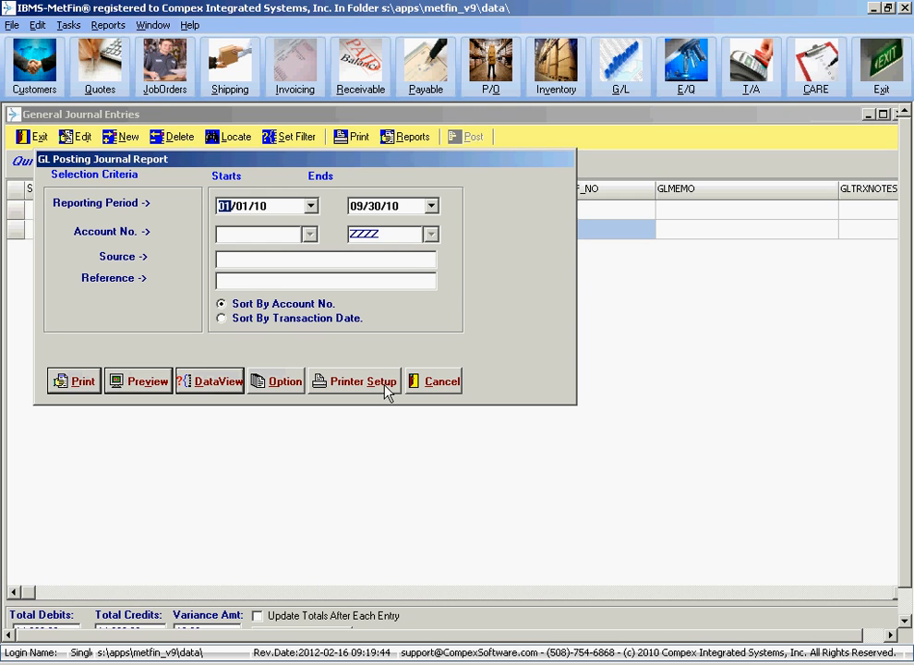
left_click(436, 384)
left_click(463, 377)
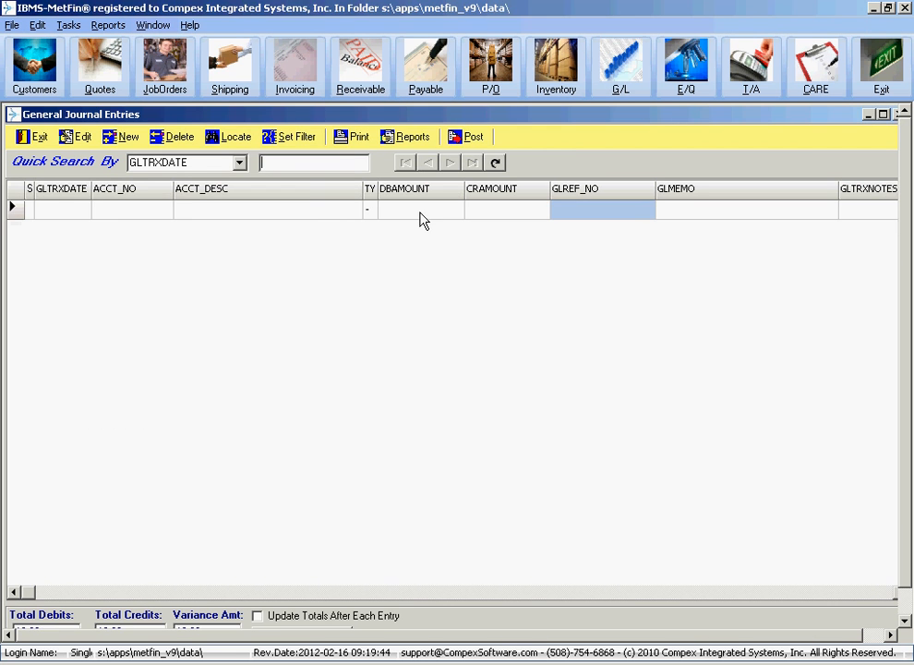
left_click(39, 138)
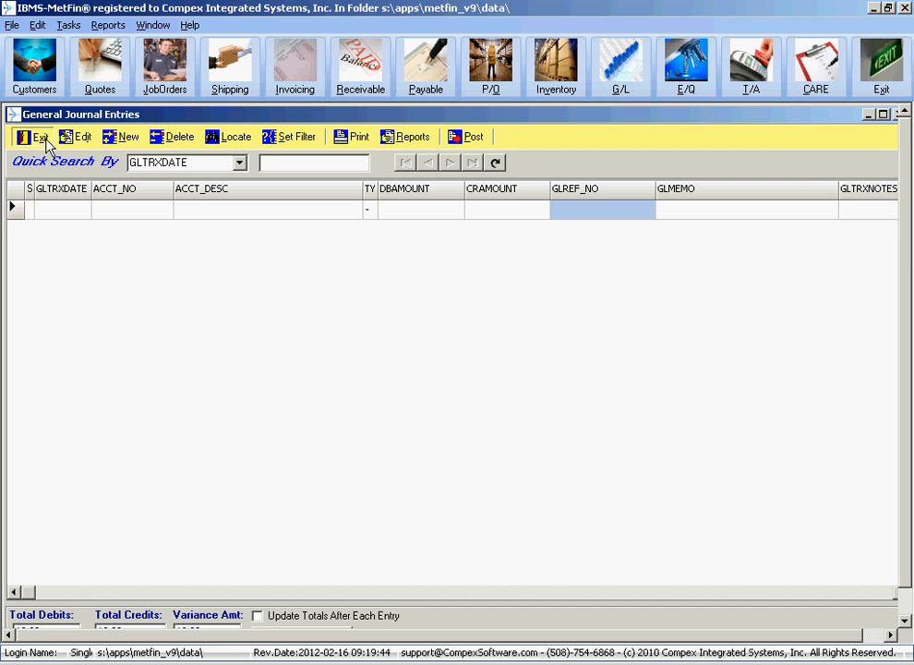